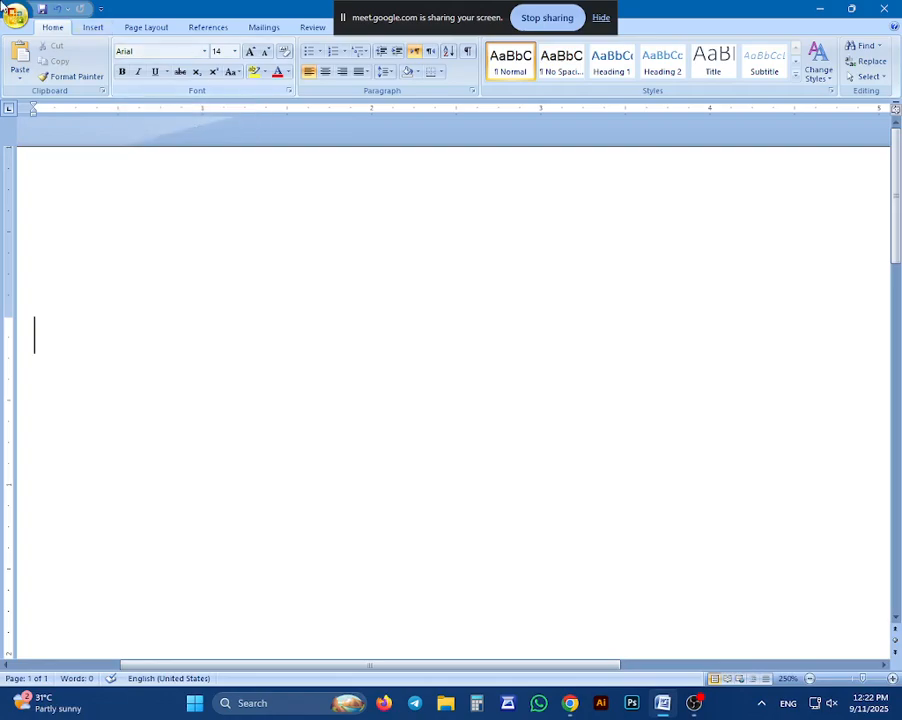
Draw a text box about 2.67 by 1.27 inches on the blank page and enter the text GSGGV
{"action": "left_click", "coordinate": [93, 27]}
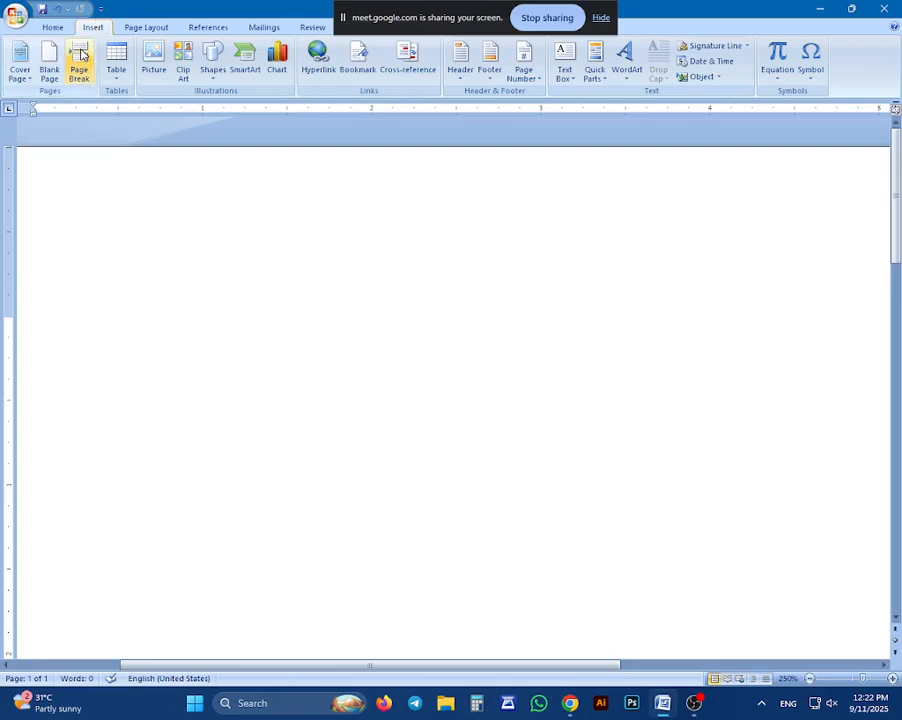
{"action": "left_click", "coordinate": [214, 72]}
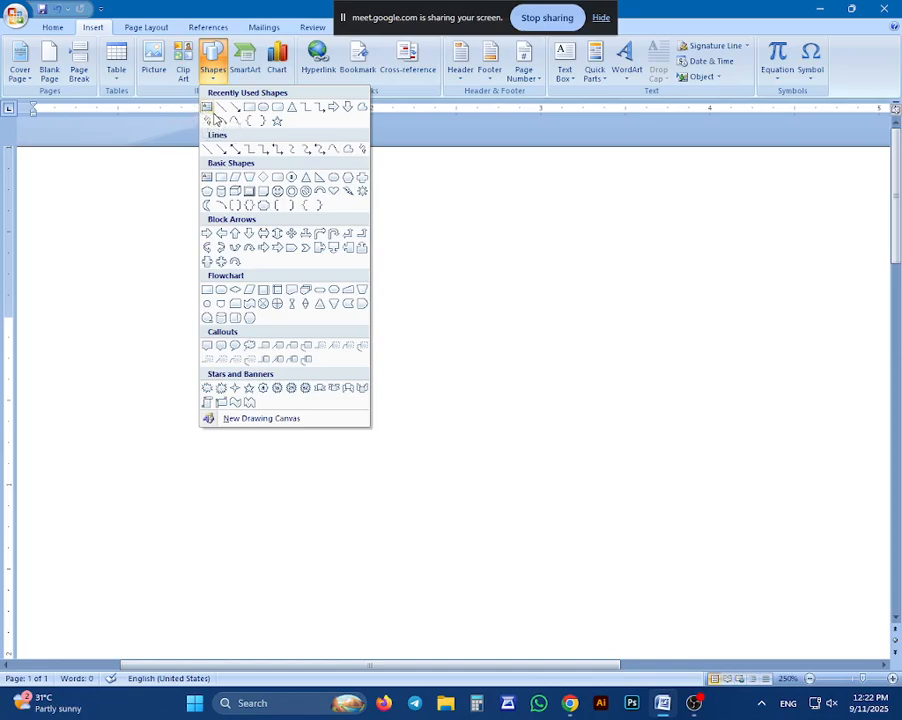
{"action": "left_click", "coordinate": [621, 186]}
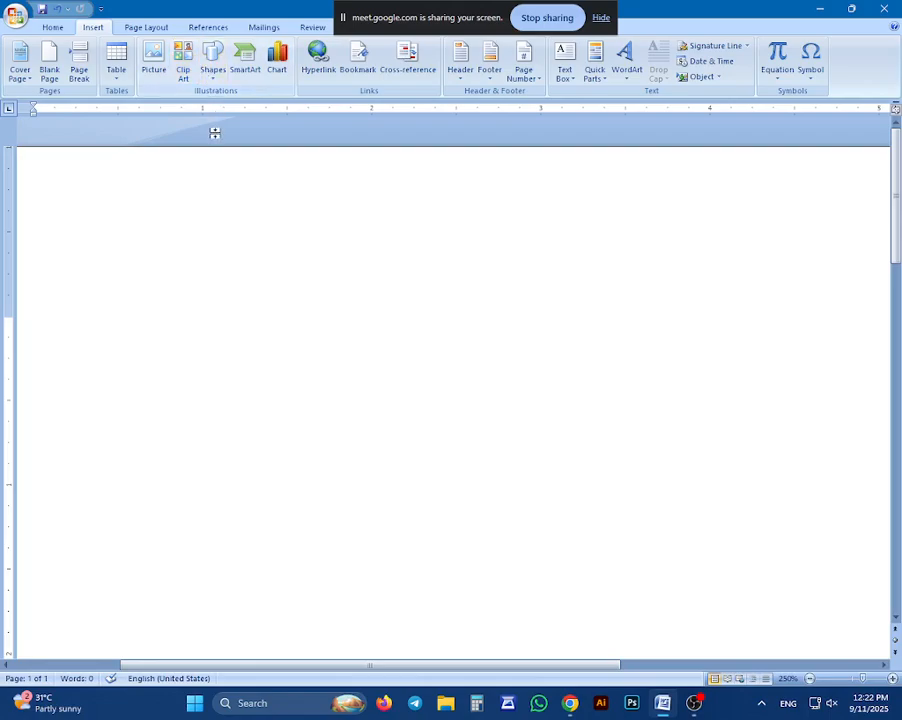
{"action": "left_click", "coordinate": [213, 58]}
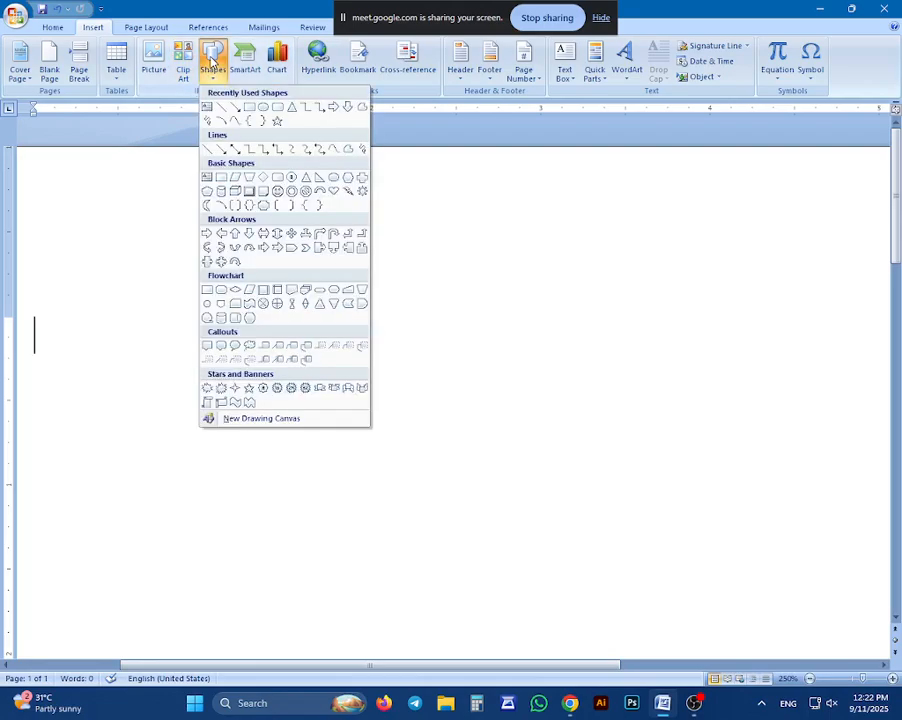
{"action": "left_click", "coordinate": [207, 107]}
{"action": "left_click_drag", "start_coordinate": [87, 294], "coordinate": [537, 508]}
{"action": "type", "text": "GSGGV"}
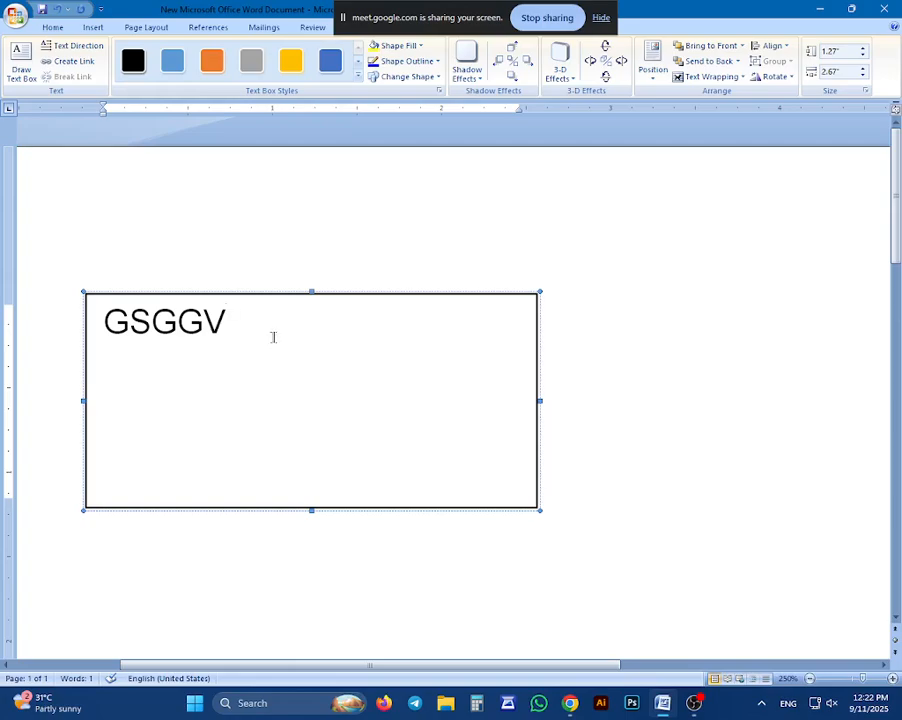
Delete the text box containing GSGGV from the page
{"action": "left_click", "coordinate": [430, 245]}
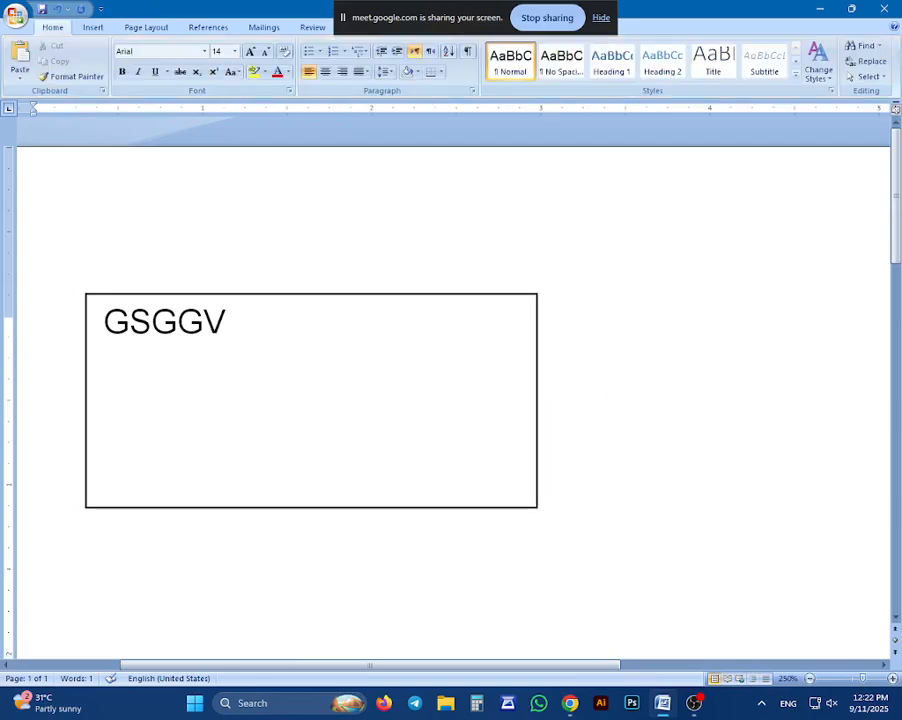
{"action": "left_click", "coordinate": [446, 296]}
{"action": "key", "text": "Delete"}
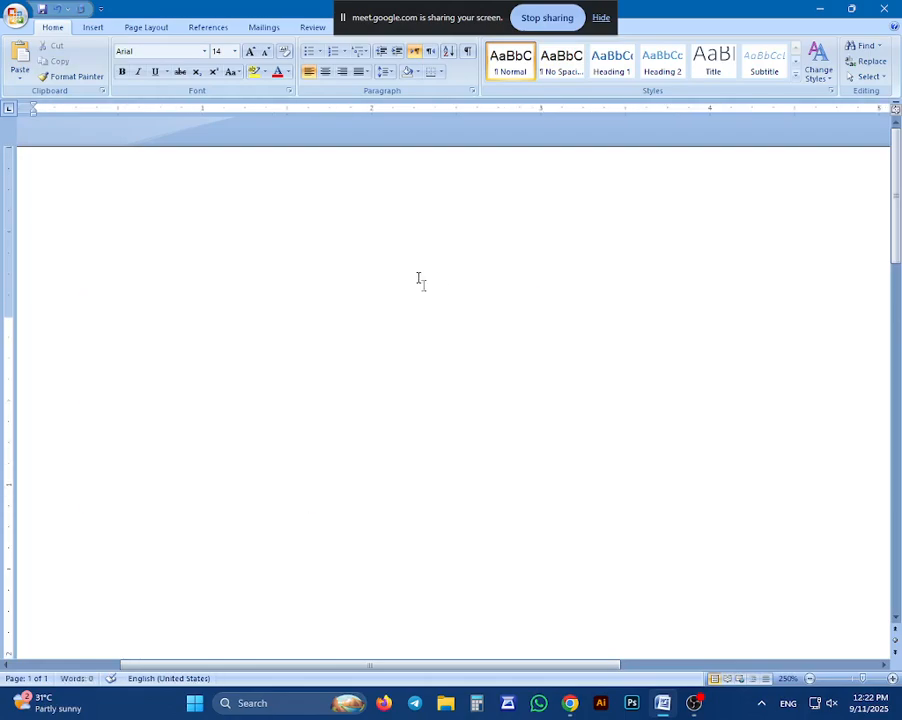
{"action": "left_click", "coordinate": [93, 28]}
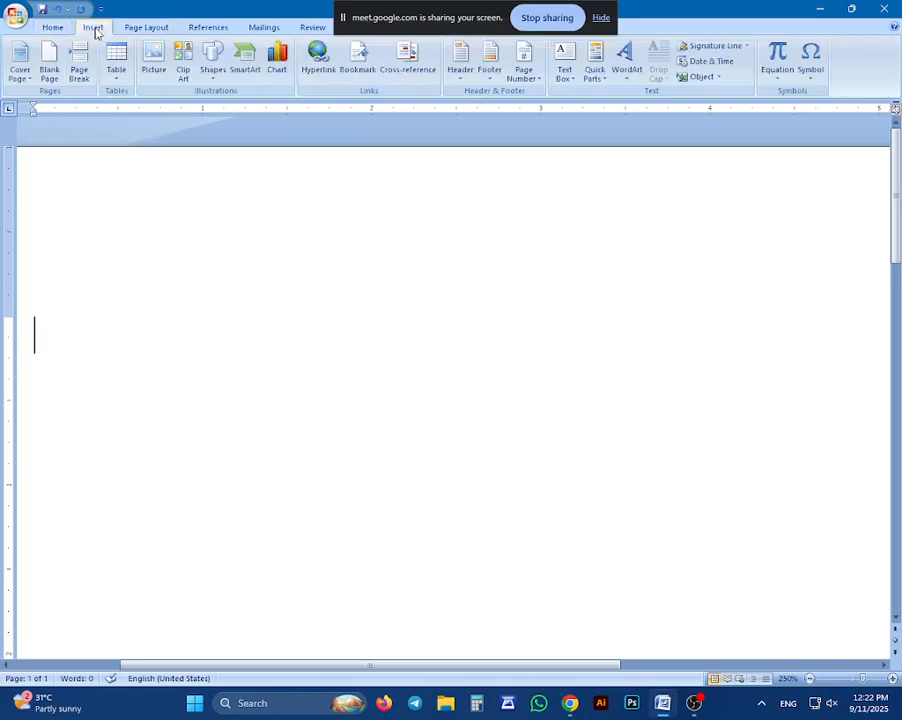
{"action": "left_click", "coordinate": [566, 78]}
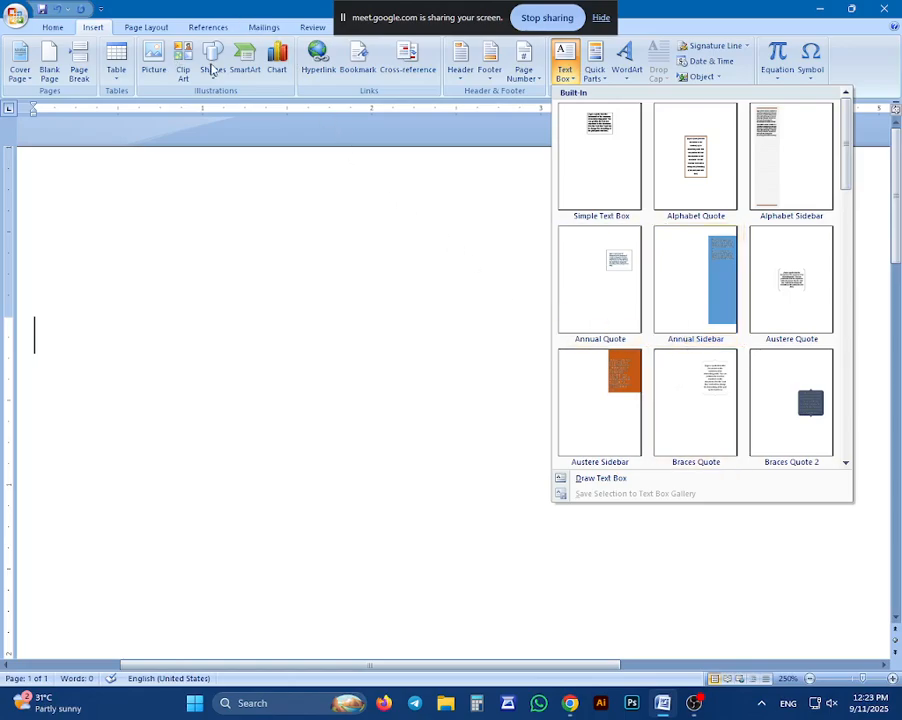
{"action": "left_click", "coordinate": [211, 62]}
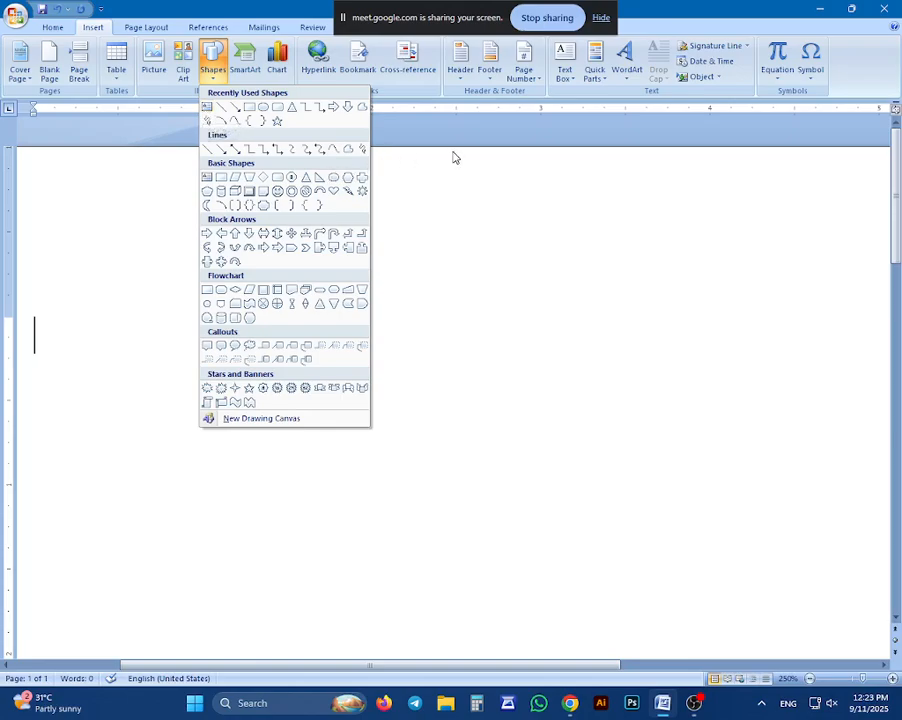
{"action": "left_click", "coordinate": [421, 152]}
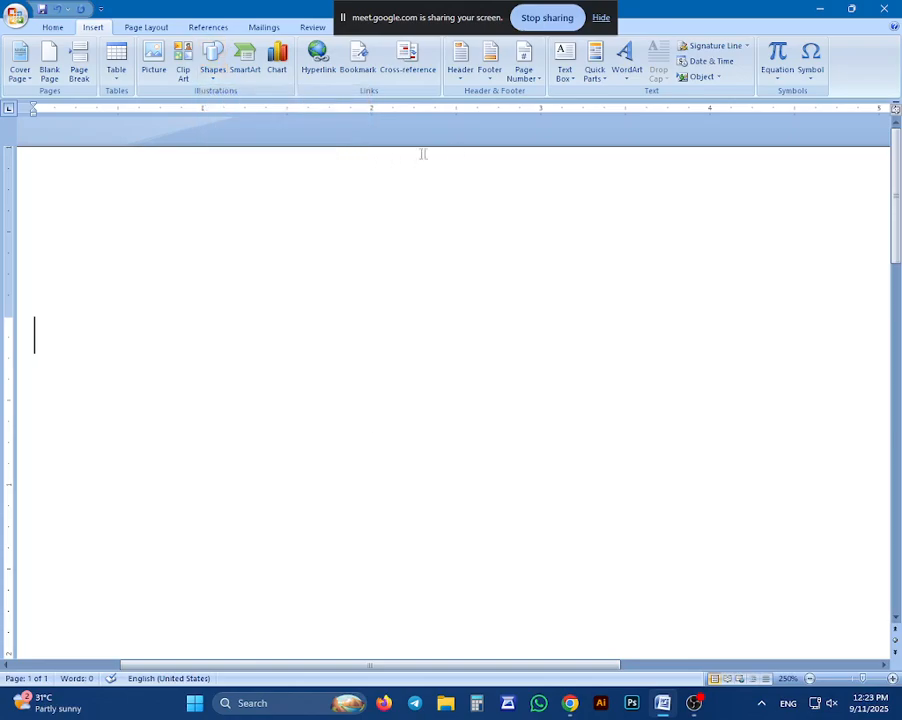
Draw a rectangle shape about 1.85 inches wide and 1.41 inches high on the blank page
{"action": "left_click", "coordinate": [214, 66]}
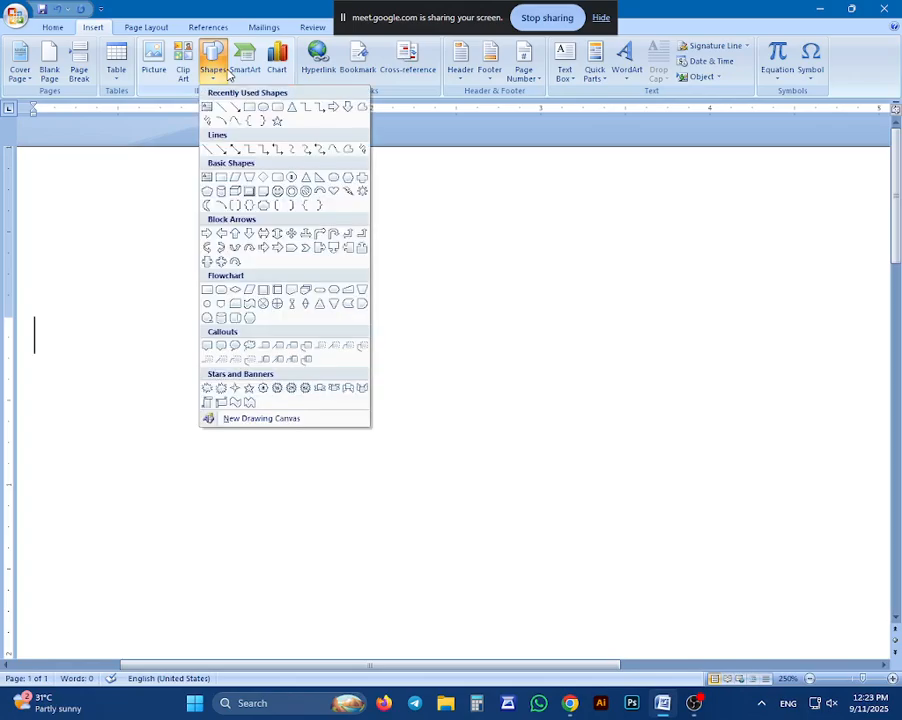
{"action": "left_click", "coordinate": [247, 113]}
{"action": "left_click_drag", "start_coordinate": [127, 274], "coordinate": [441, 512]}
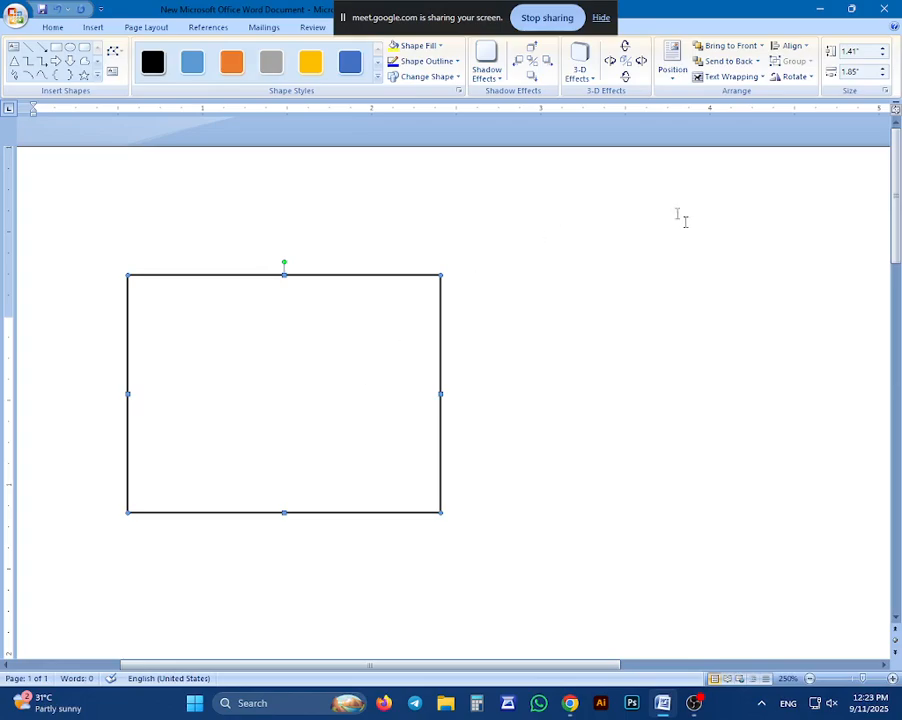
{"action": "left_click", "coordinate": [620, 332]}
{"action": "scroll", "coordinate": [610, 325], "scroll_direction": "down", "scroll_amount": 3}
{"action": "scroll", "coordinate": [335, 332], "scroll_direction": "up", "scroll_amount": 3}
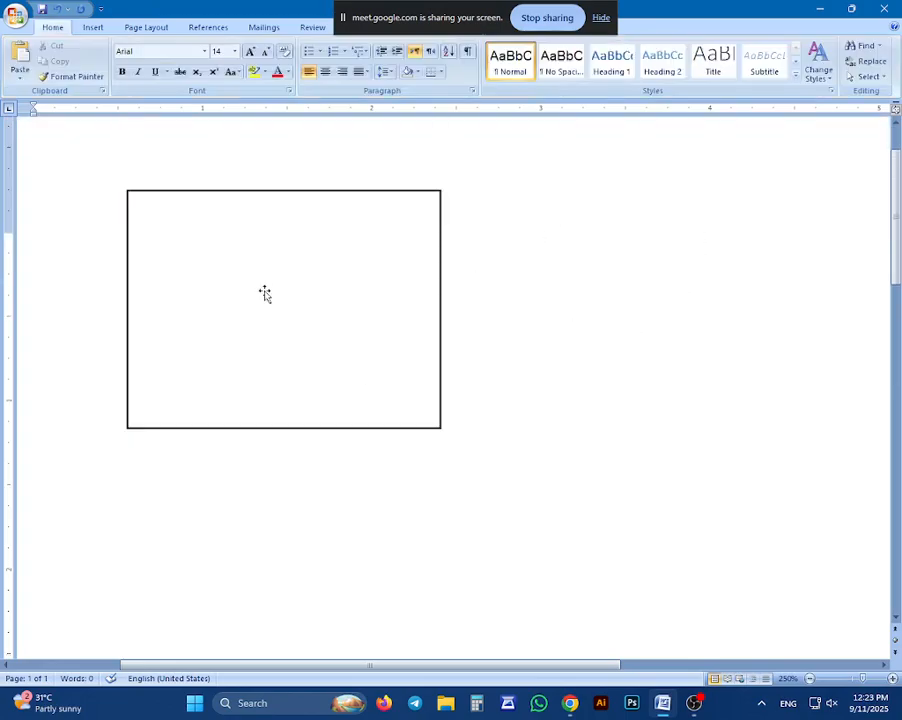
Draw a text box about 1.85 by 1.33 inches beside the rectangle and enter the text FGDXS
{"action": "left_click", "coordinate": [95, 27]}
{"action": "left_click", "coordinate": [213, 70]}
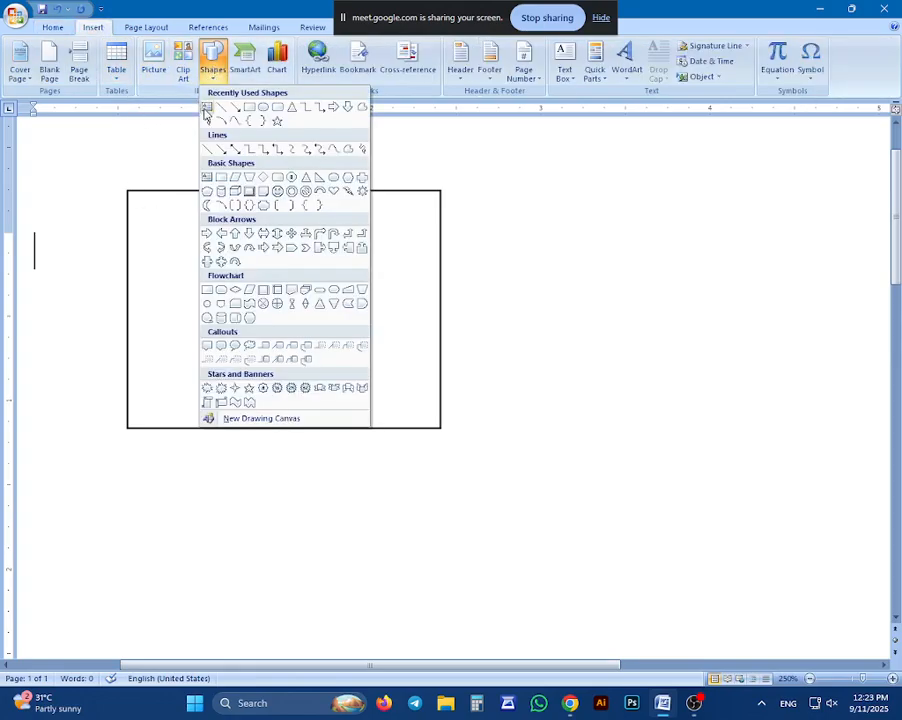
{"action": "left_click", "coordinate": [205, 104]}
{"action": "left_click_drag", "start_coordinate": [577, 298], "coordinate": [855, 487]}
{"action": "type", "text": "FGDXS"}
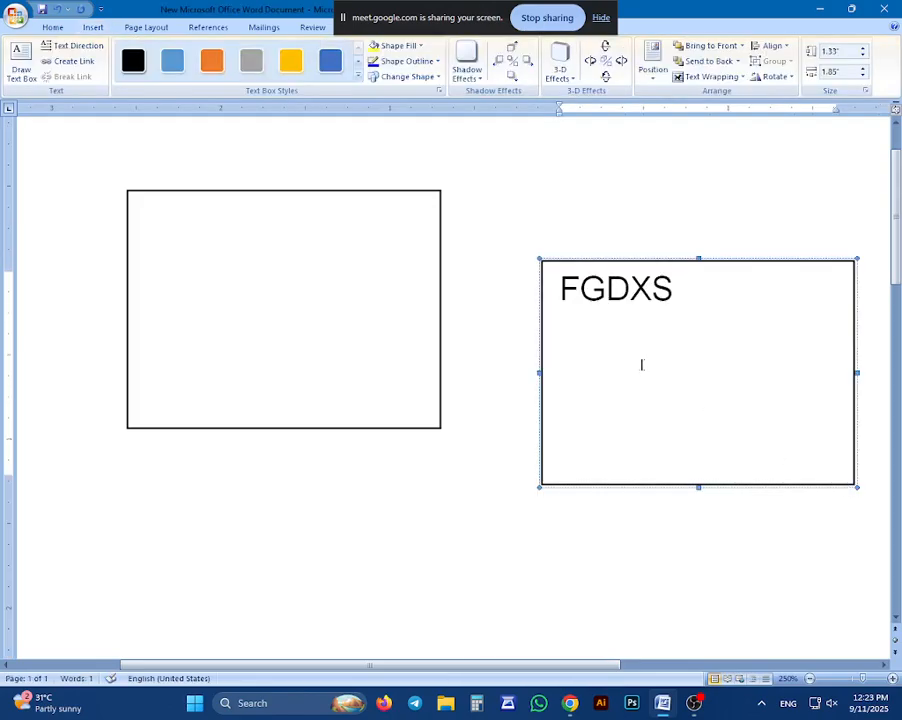
Add the text aeaqraq inside the empty rectangle shape using the Add Text command
{"action": "left_click", "coordinate": [284, 233]}
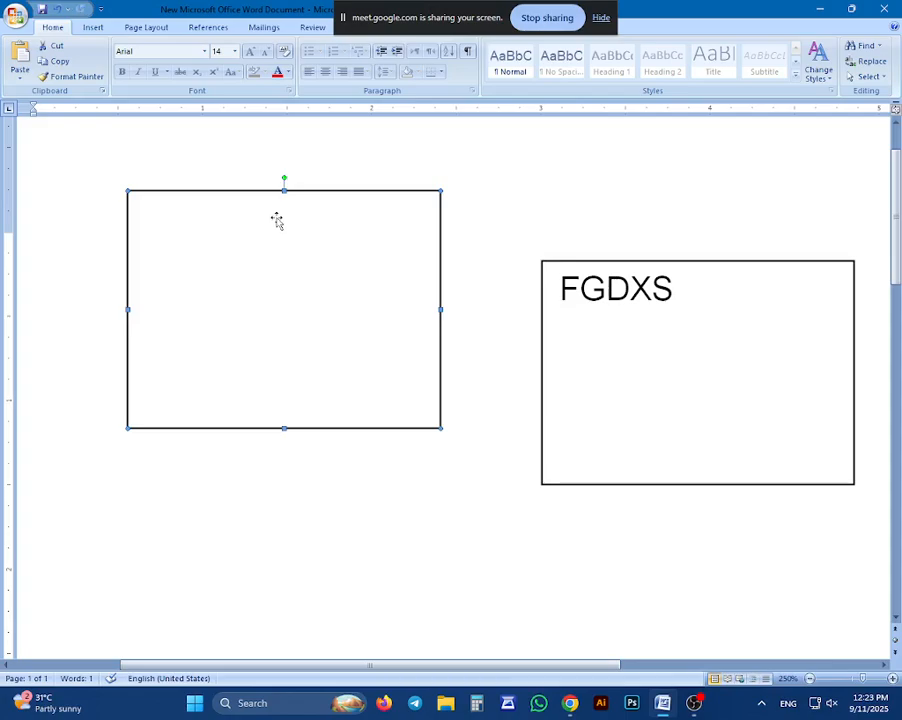
{"action": "left_click", "coordinate": [638, 288]}
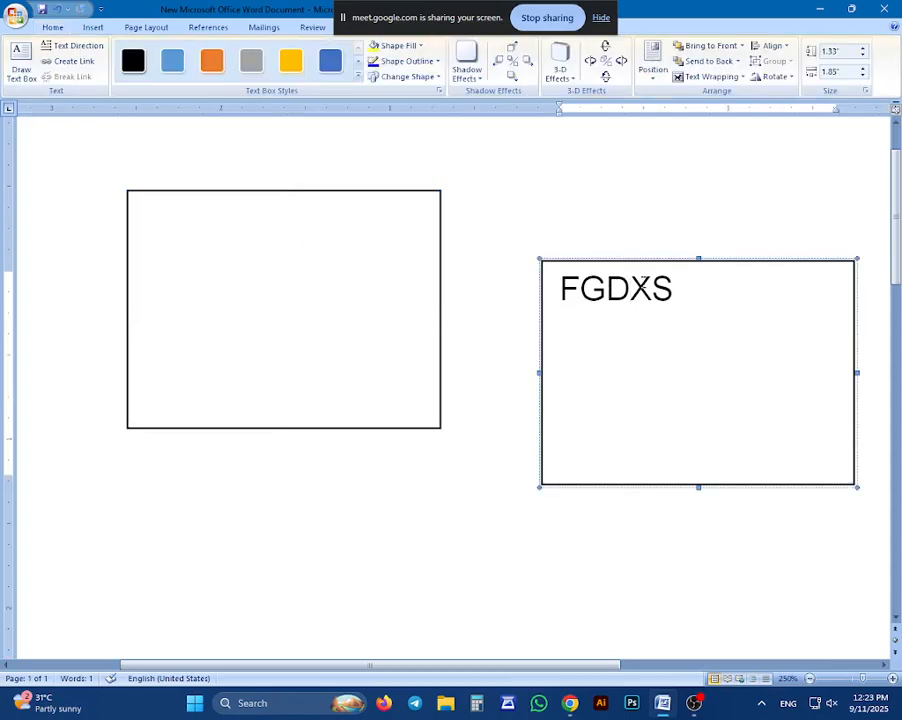
{"action": "left_click", "coordinate": [354, 223]}
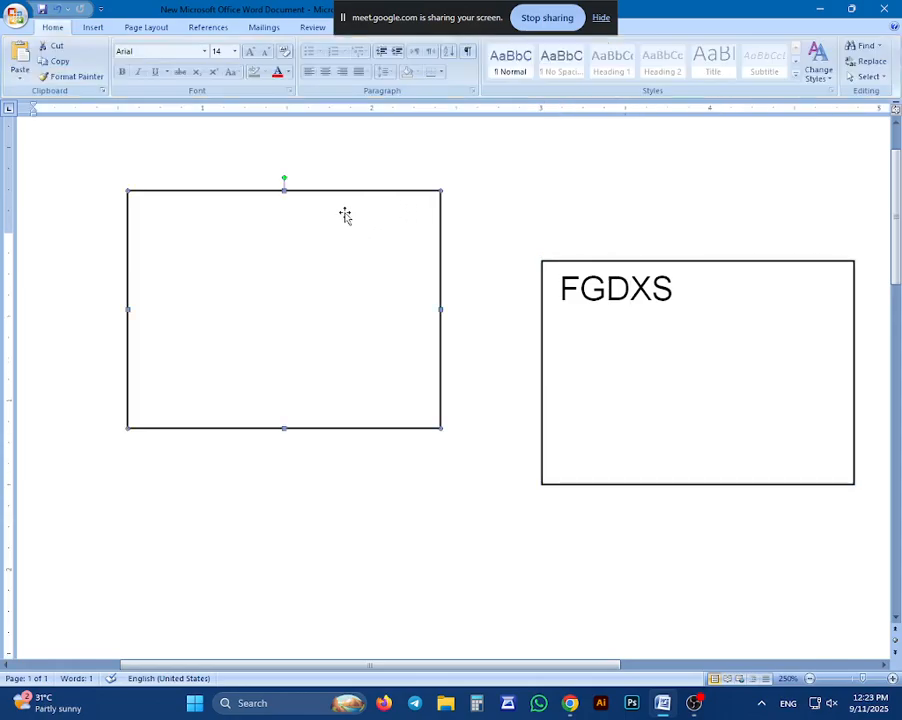
{"action": "right_click", "coordinate": [257, 271]}
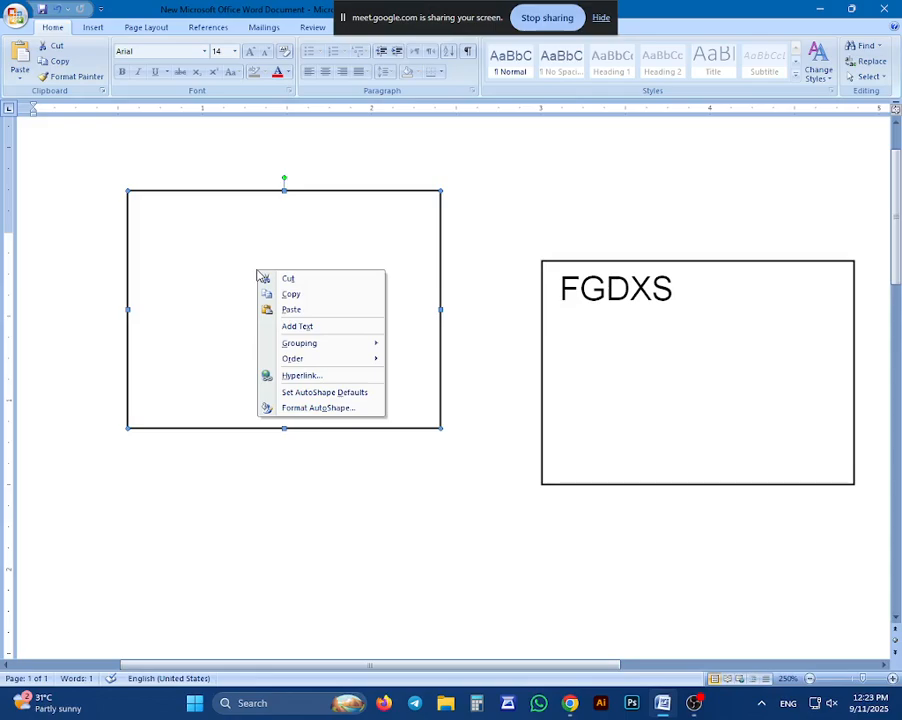
{"action": "left_click", "coordinate": [300, 326]}
{"action": "type", "text": "aeaqraq"}
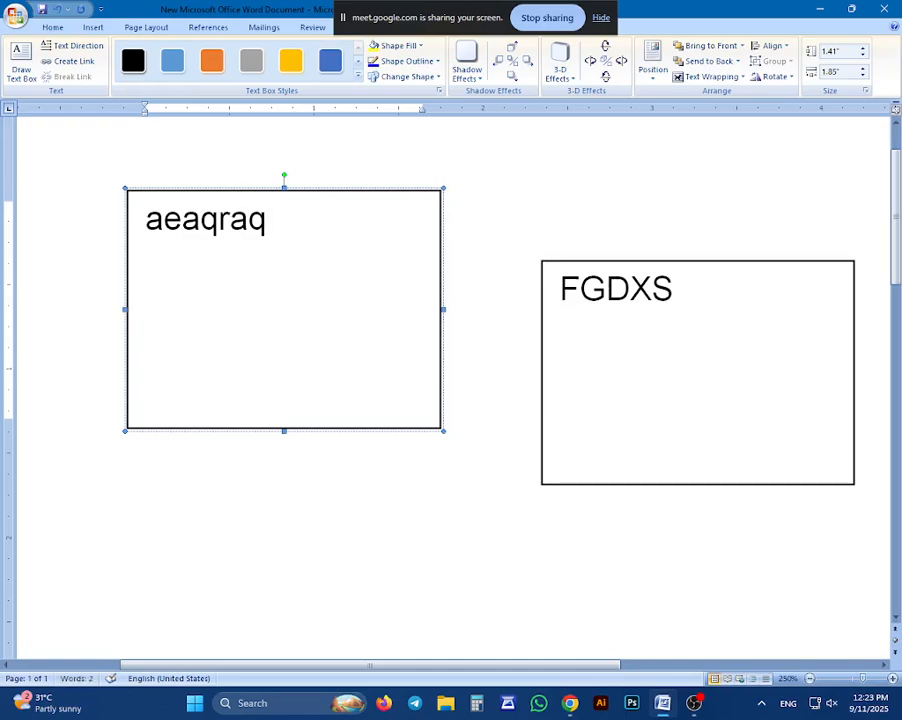
Erase all the text inside the rectangle and deselect the shape
{"action": "key", "text": "BackSpace"}
{"action": "key", "text": "BackSpace"}
{"action": "key", "text": "BackSpace"}
{"action": "key", "text": "BackSpace"}
{"action": "key", "text": "BackSpace"}
{"action": "key", "text": "BackSpace"}
{"action": "key", "text": "BackSpace"}
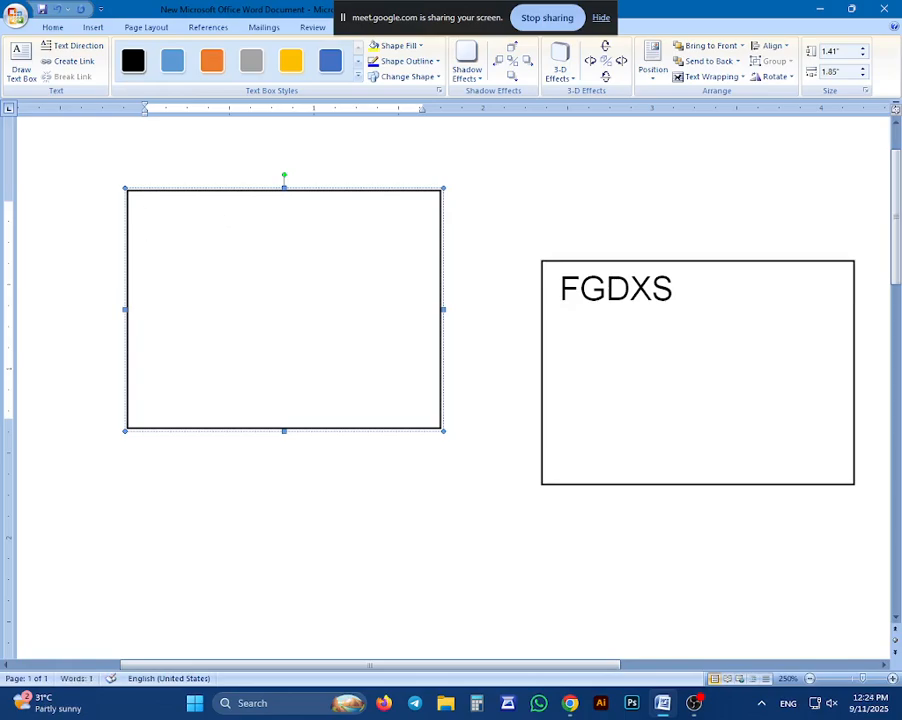
{"action": "left_click", "coordinate": [478, 215]}
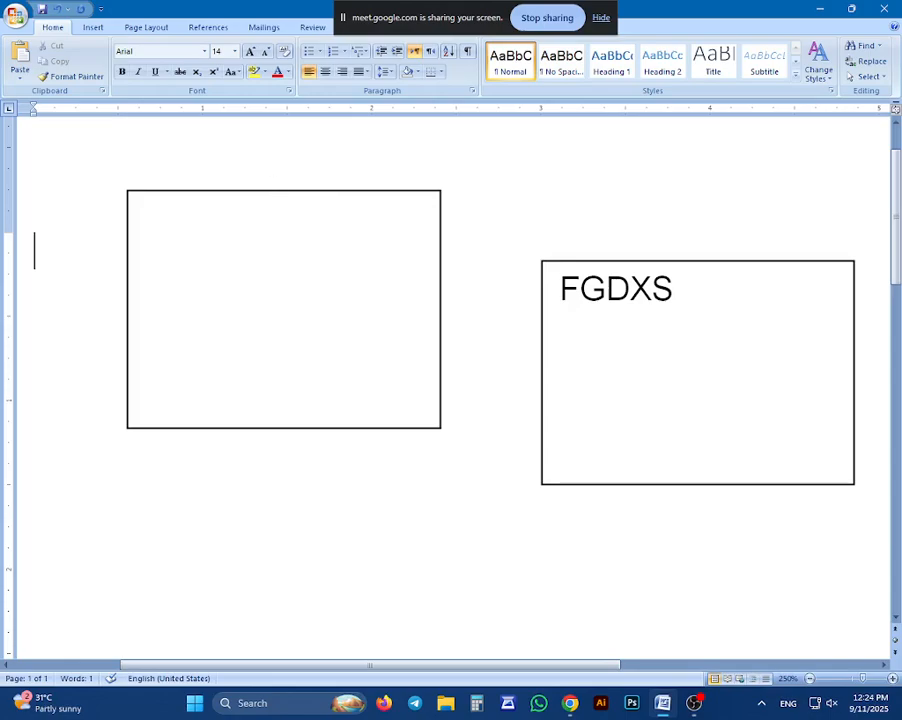
Fill the empty rectangle with the standard green color and deselect it
{"action": "left_click", "coordinate": [280, 191]}
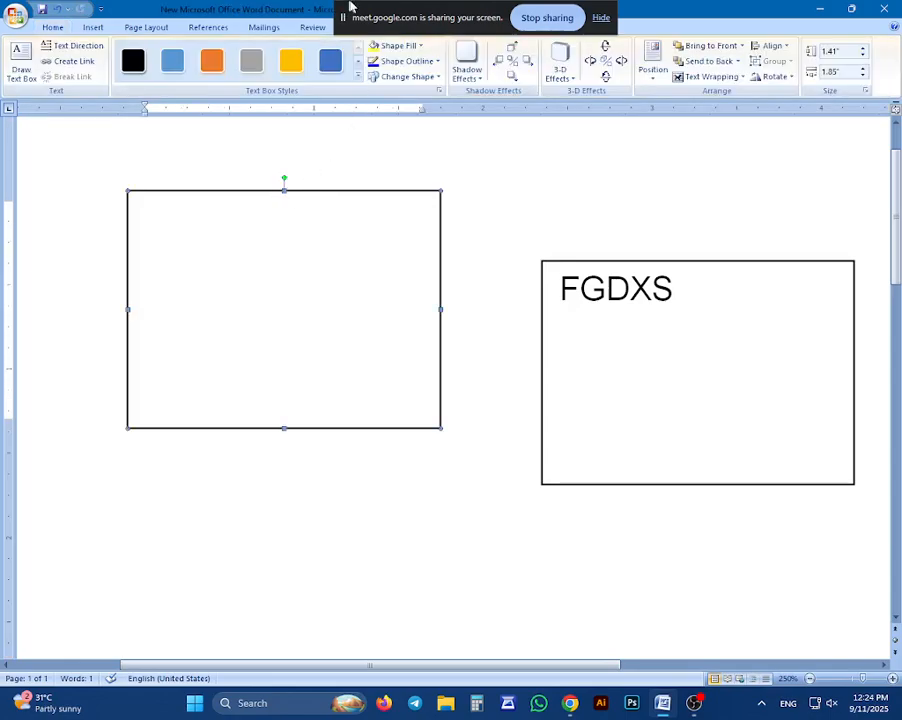
{"action": "left_click", "coordinate": [352, 7]}
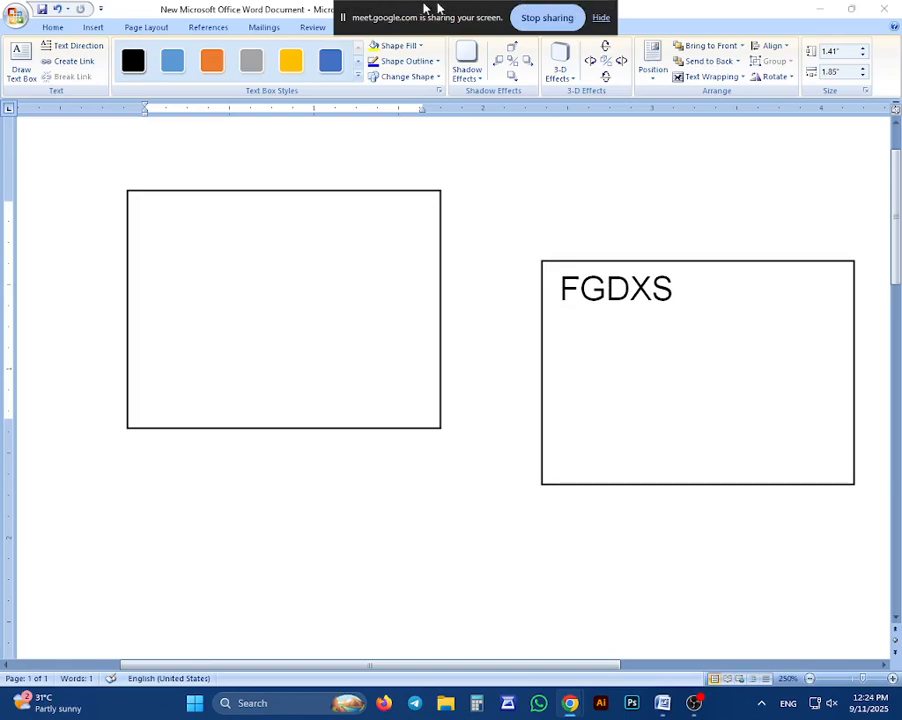
{"action": "left_click", "coordinate": [416, 59]}
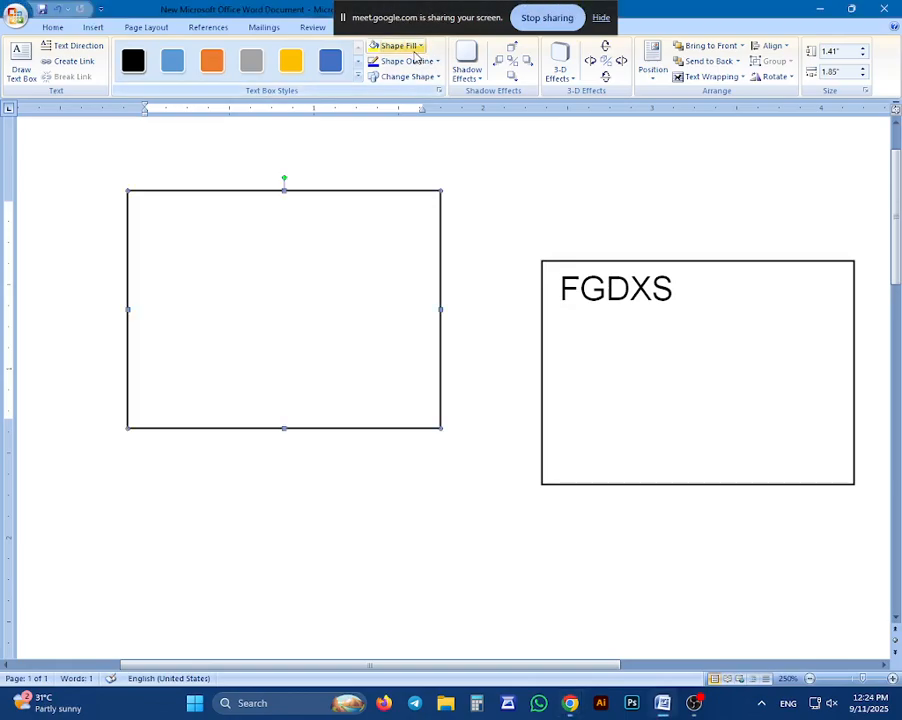
{"action": "left_click", "coordinate": [414, 52]}
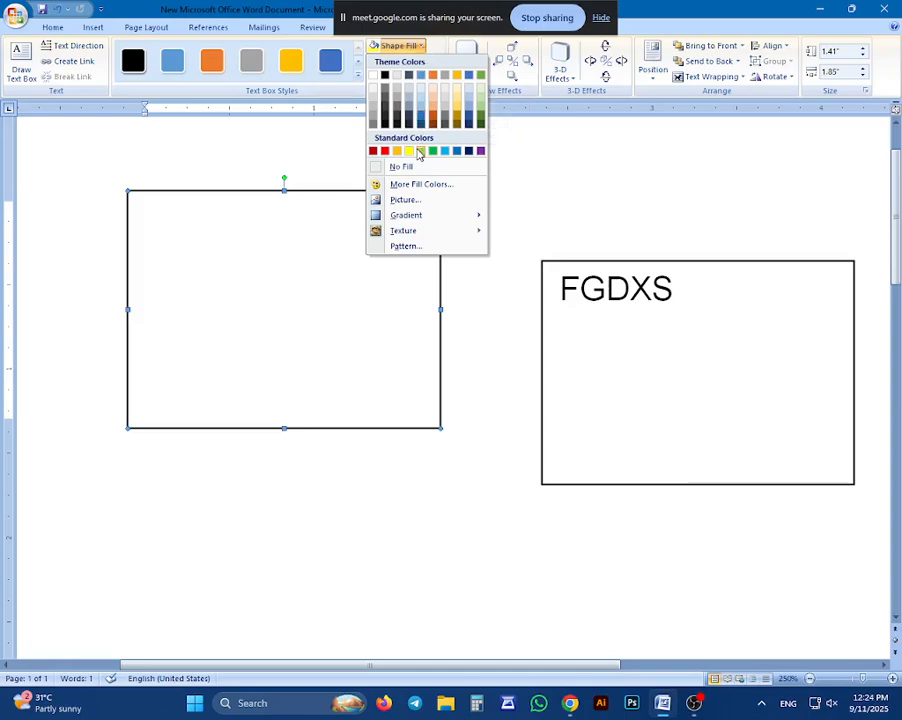
{"action": "left_click", "coordinate": [432, 151]}
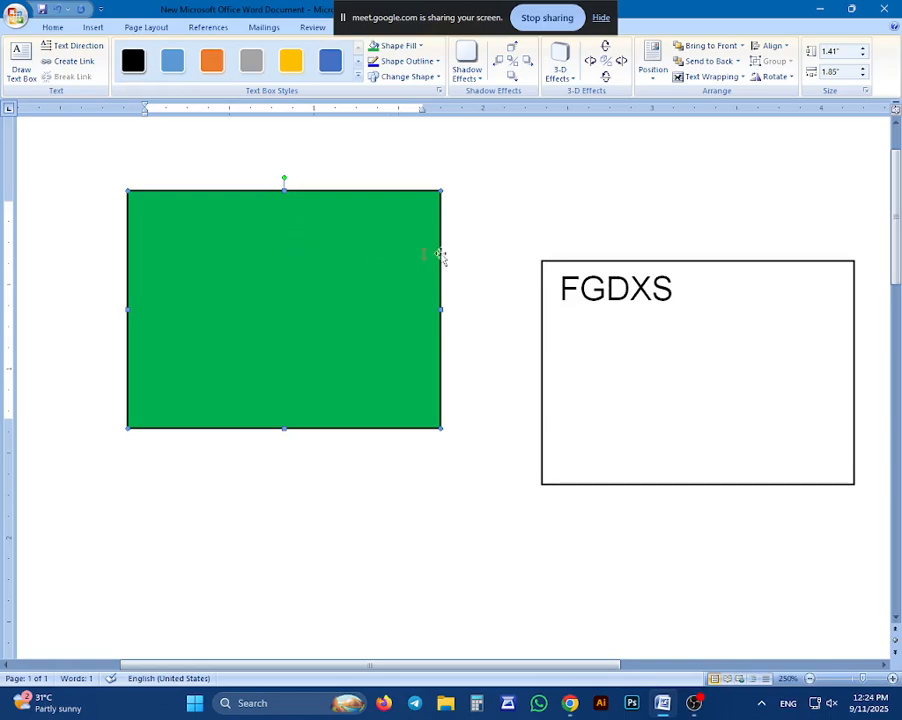
{"action": "left_click", "coordinate": [518, 241]}
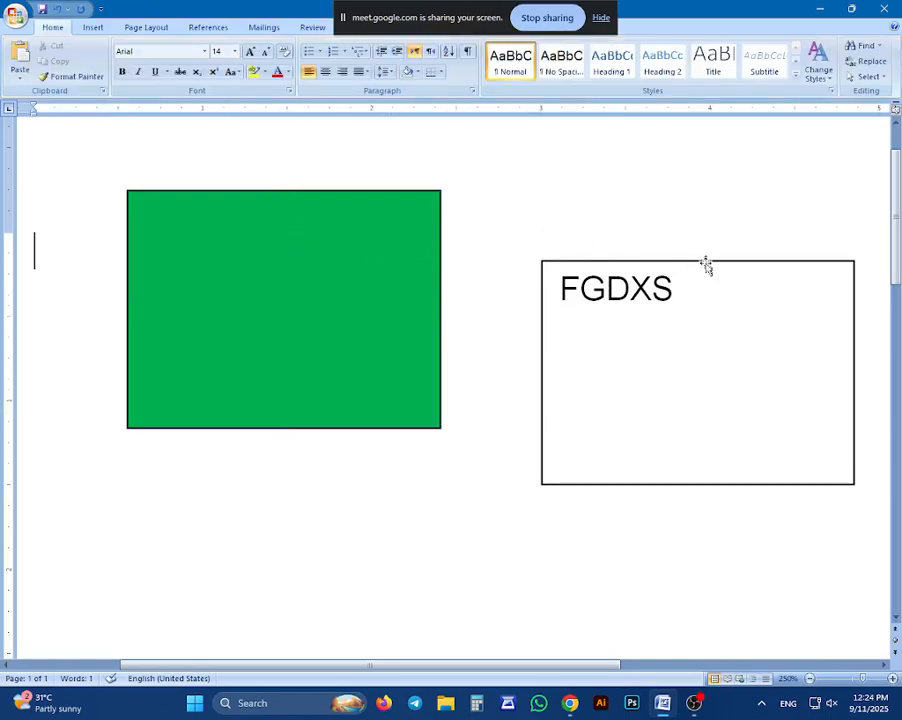
{"action": "left_click", "coordinate": [705, 264]}
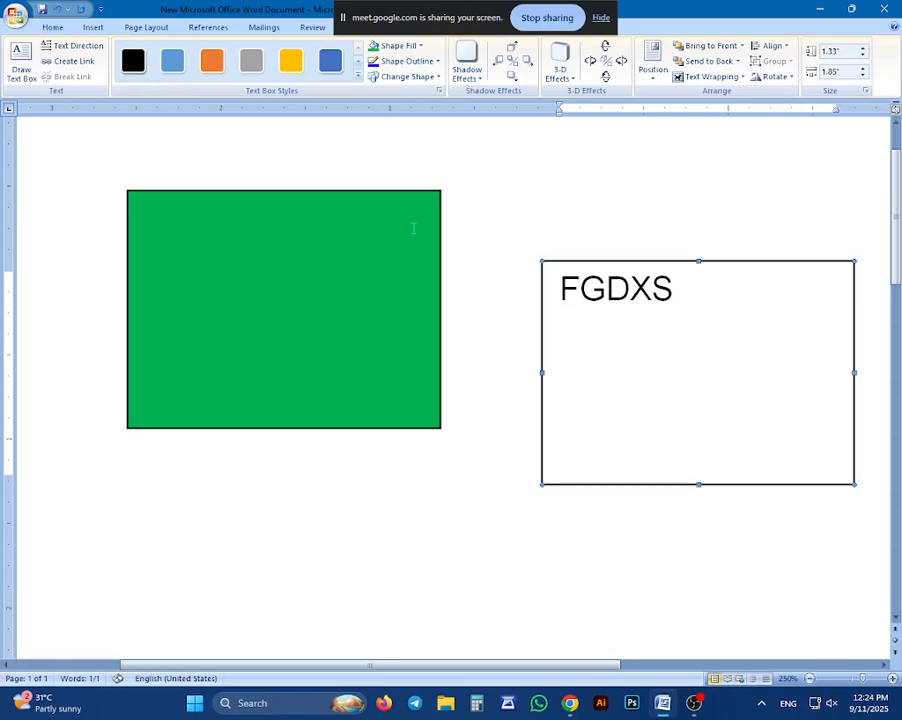
{"action": "left_click", "coordinate": [320, 466]}
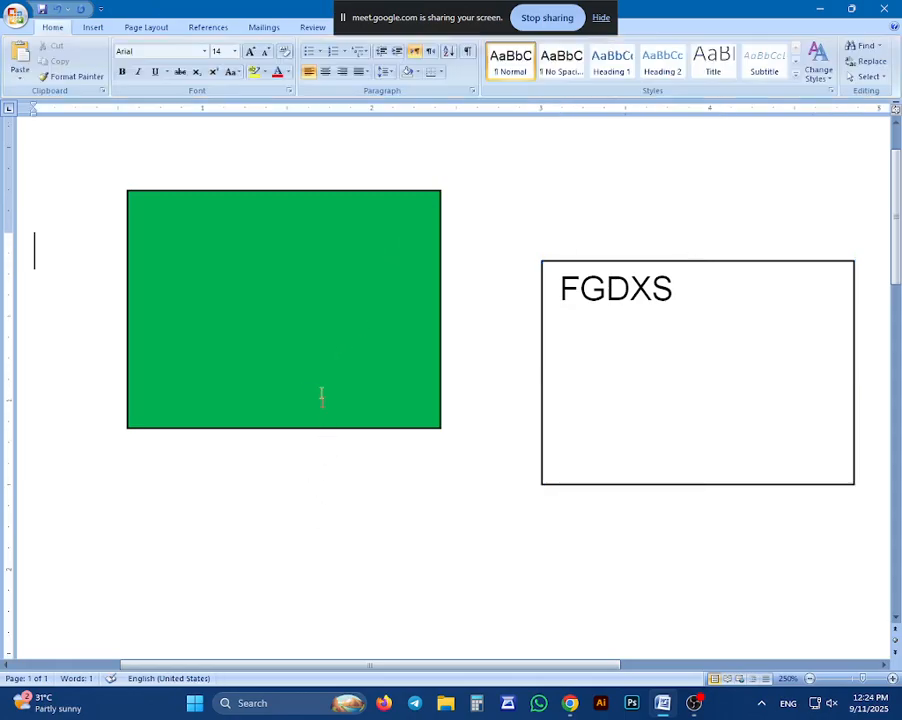
Fill the green rectangle with a two-color green and dark olive-green gradient in Diagonal up shading, olive in the middle, and deselect it
{"action": "left_click", "coordinate": [303, 194]}
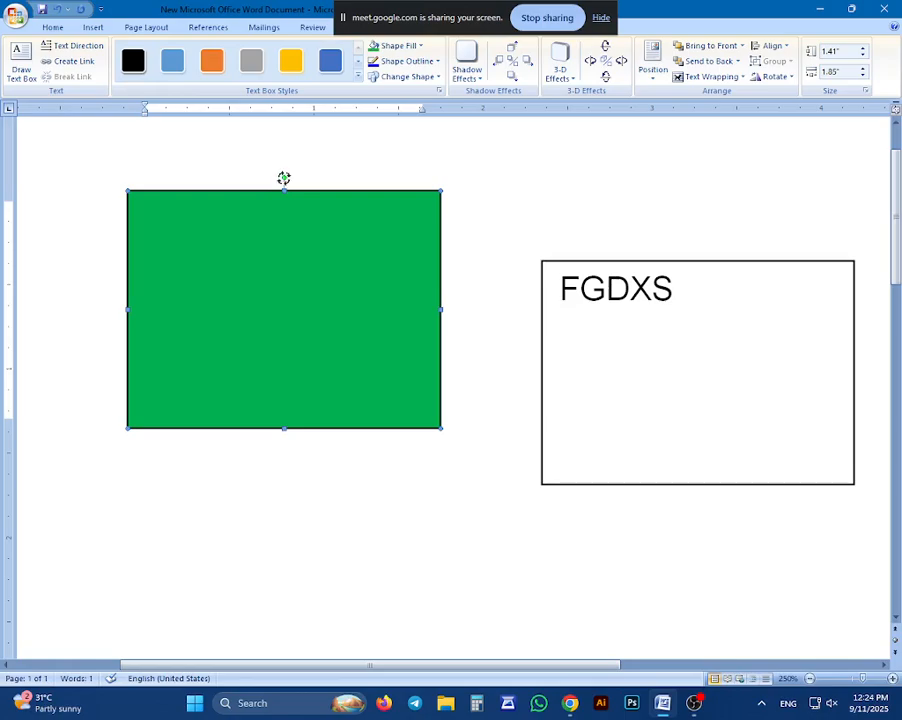
{"action": "left_click_drag", "start_coordinate": [285, 180], "coordinate": [303, 211]}
{"action": "left_click", "coordinate": [424, 46]}
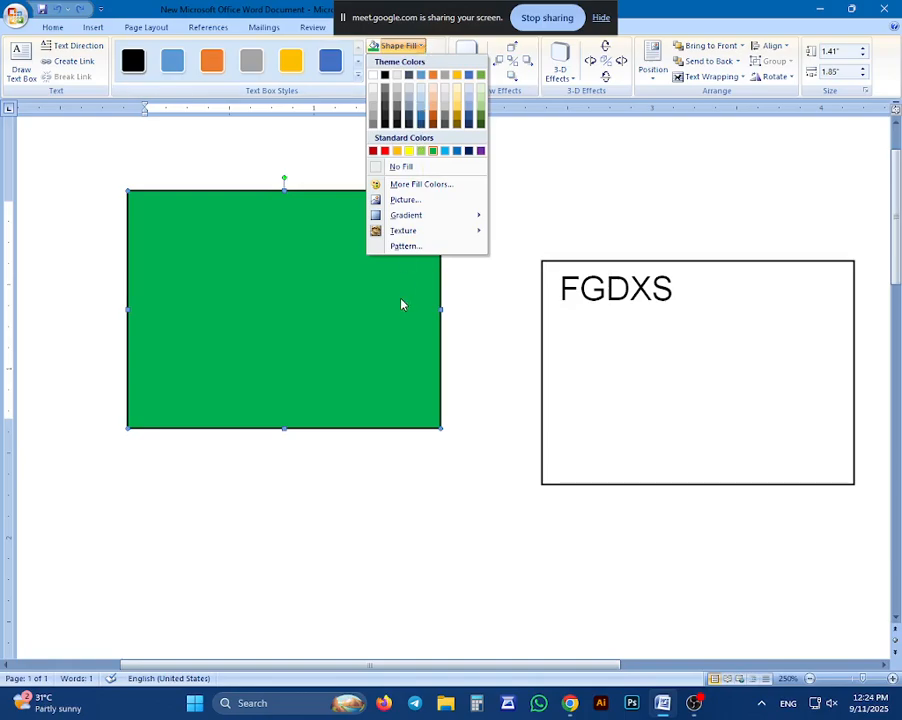
{"action": "mouse_move", "coordinate": [417, 221]}
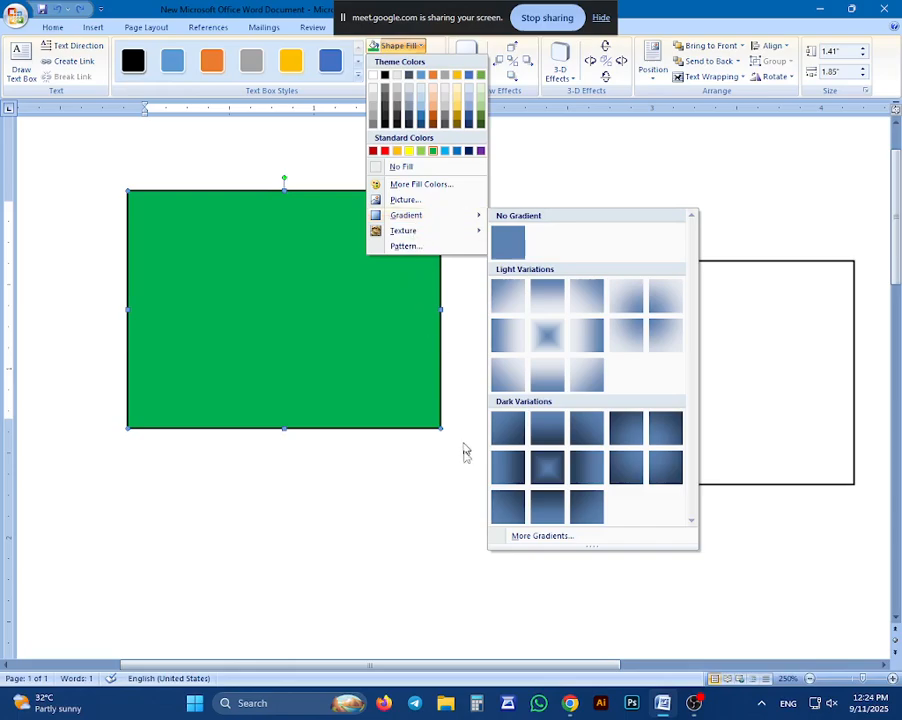
{"action": "mouse_move", "coordinate": [467, 219]}
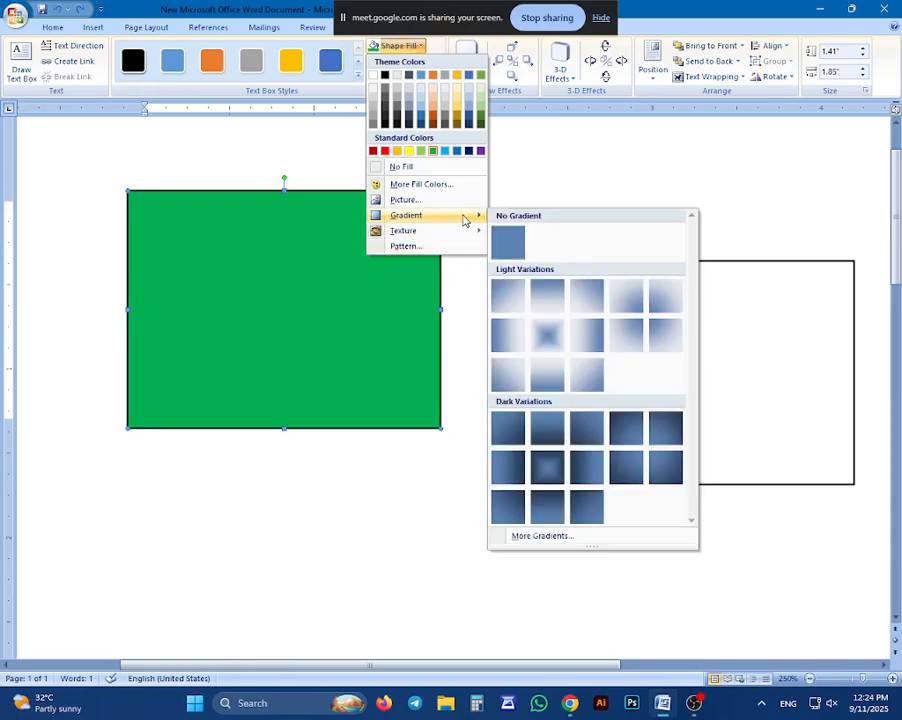
{"action": "left_click", "coordinate": [542, 537]}
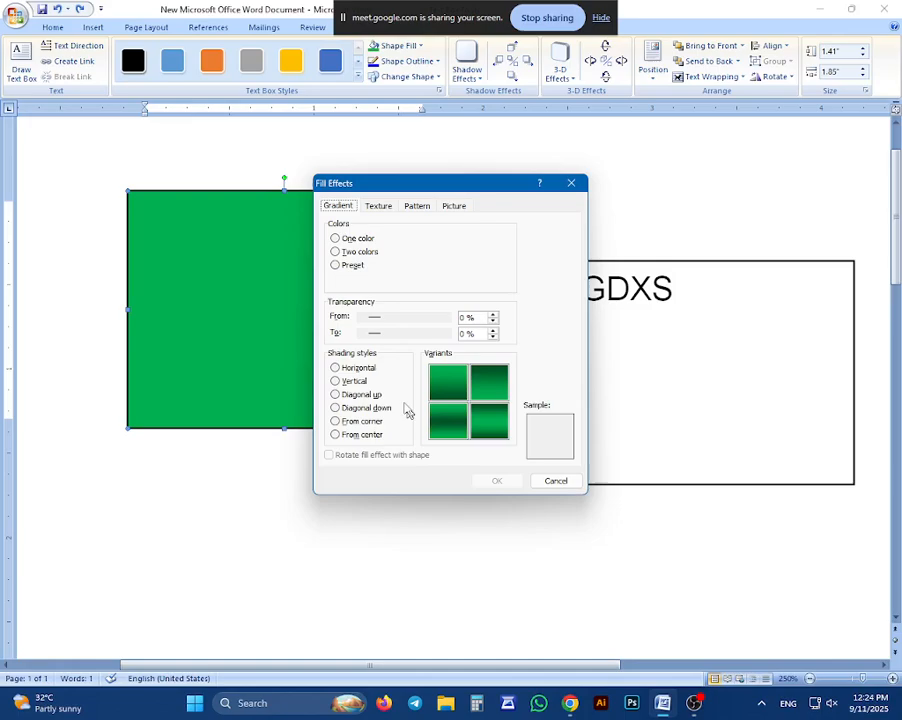
{"action": "left_click", "coordinate": [335, 252]}
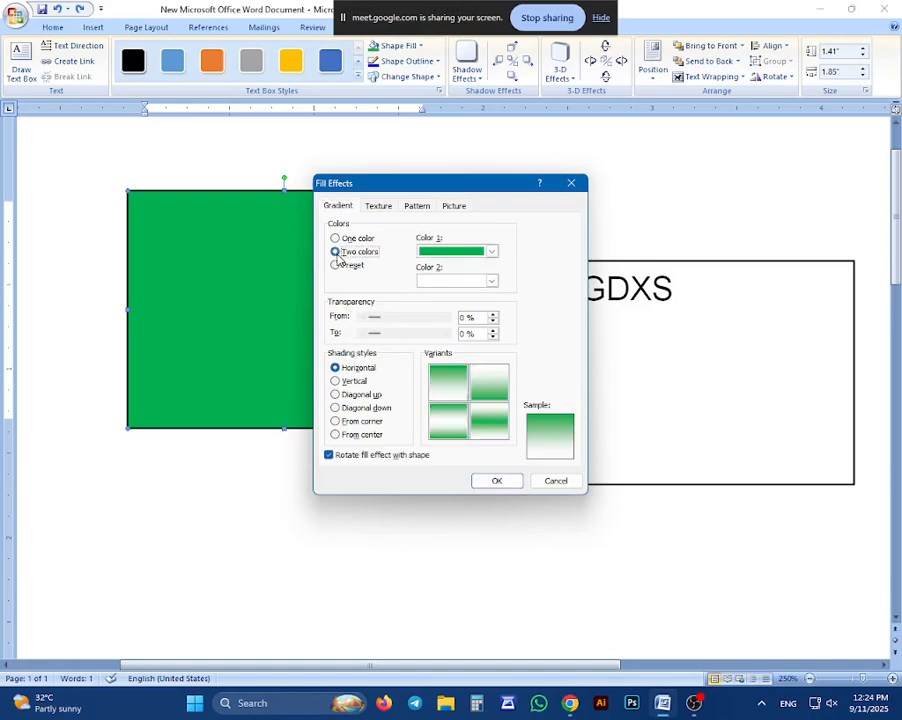
{"action": "left_click", "coordinate": [490, 280]}
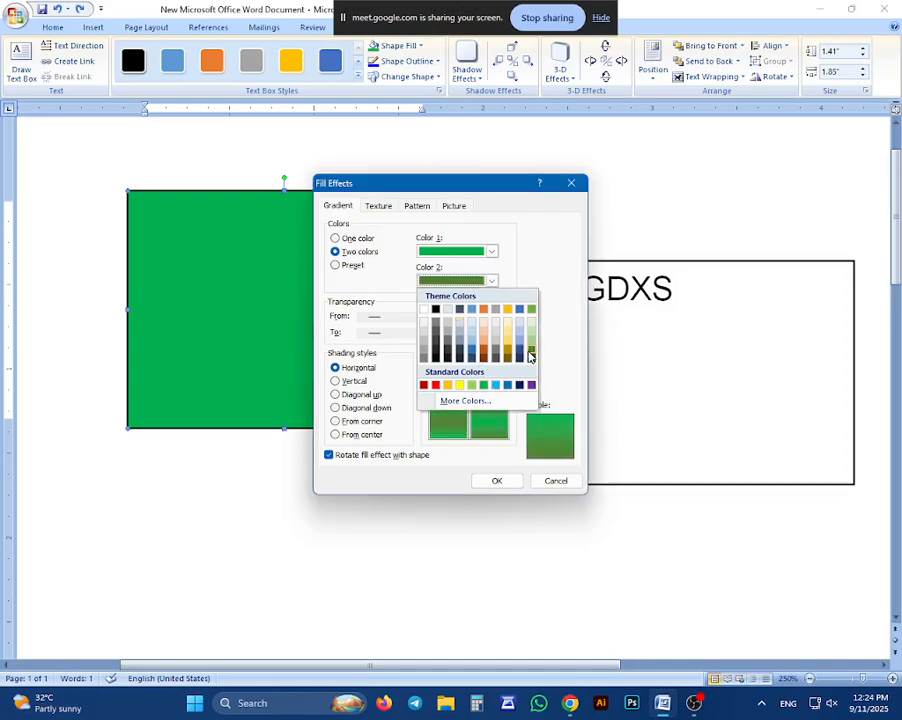
{"action": "left_click", "coordinate": [531, 356]}
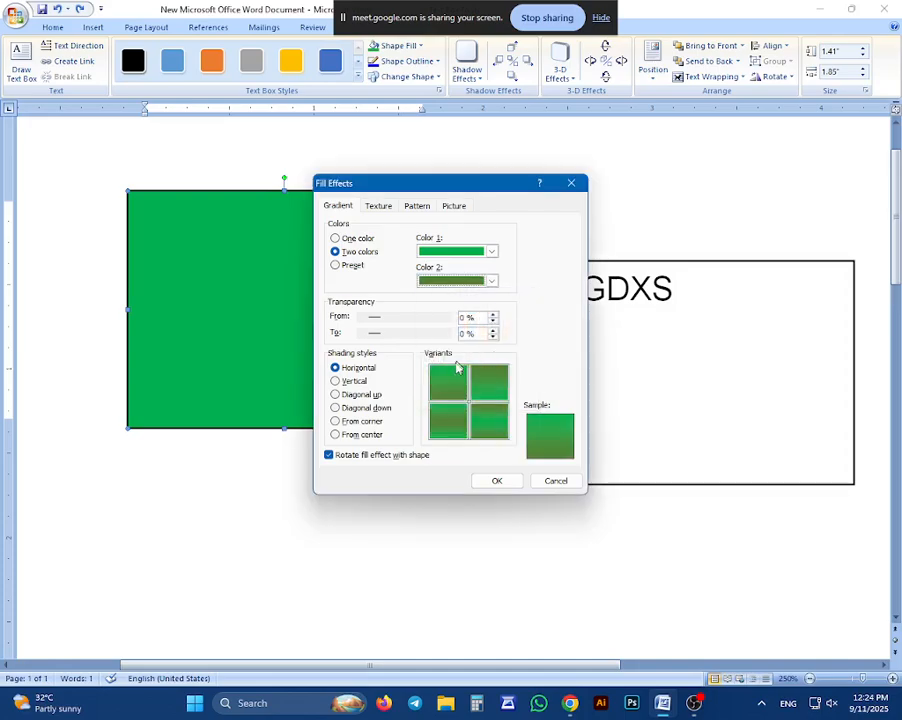
{"action": "left_click", "coordinate": [362, 395]}
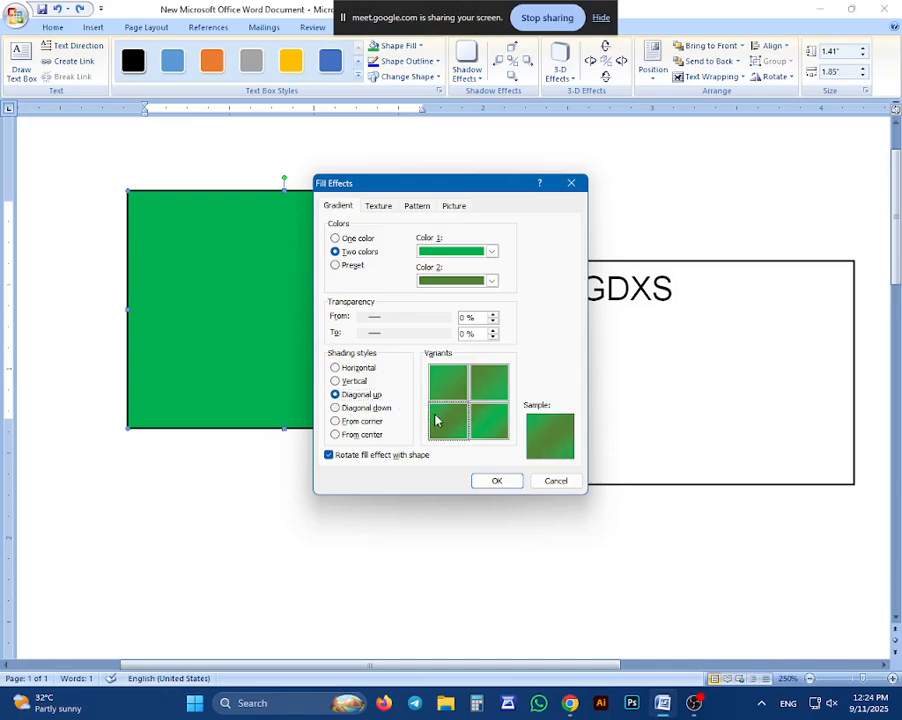
{"action": "left_click", "coordinate": [505, 481]}
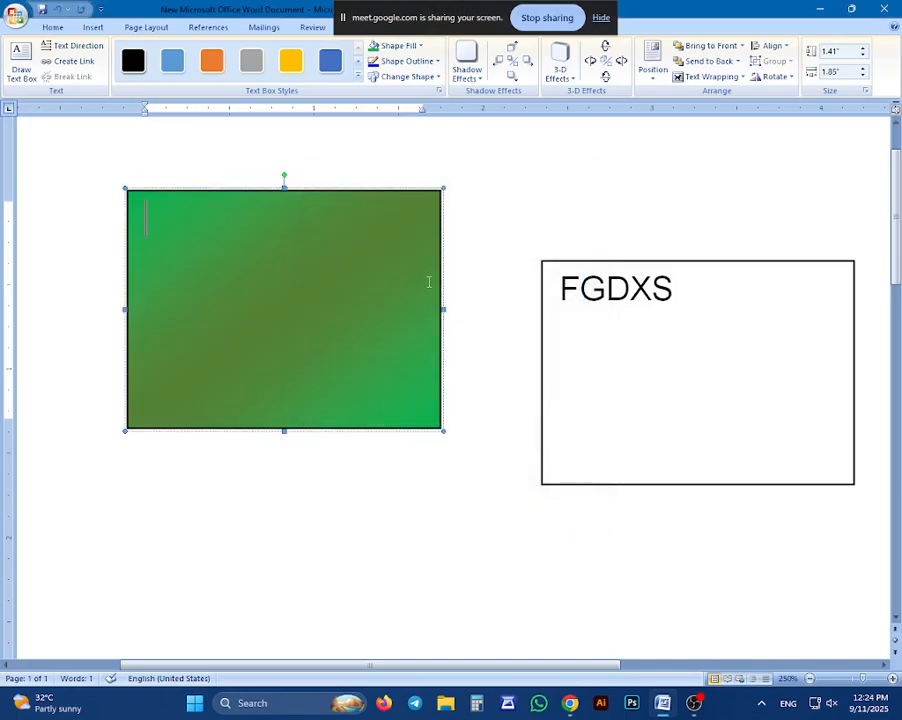
{"action": "left_click", "coordinate": [470, 234]}
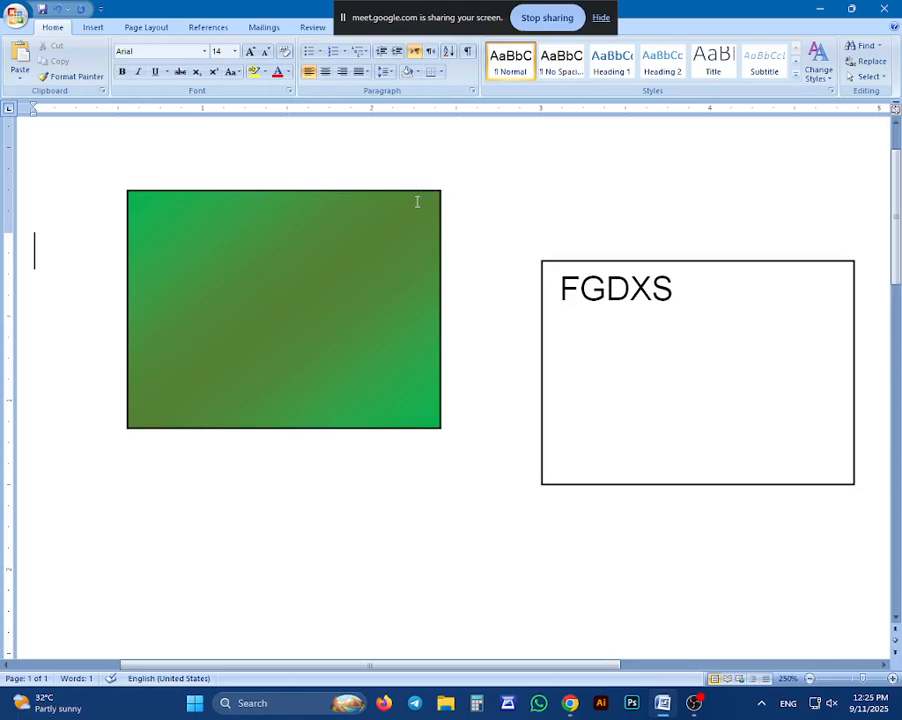
Color the gradient rectangle's outline with the dark blue-gray theme color and try the No Outline option
{"action": "left_click", "coordinate": [421, 190]}
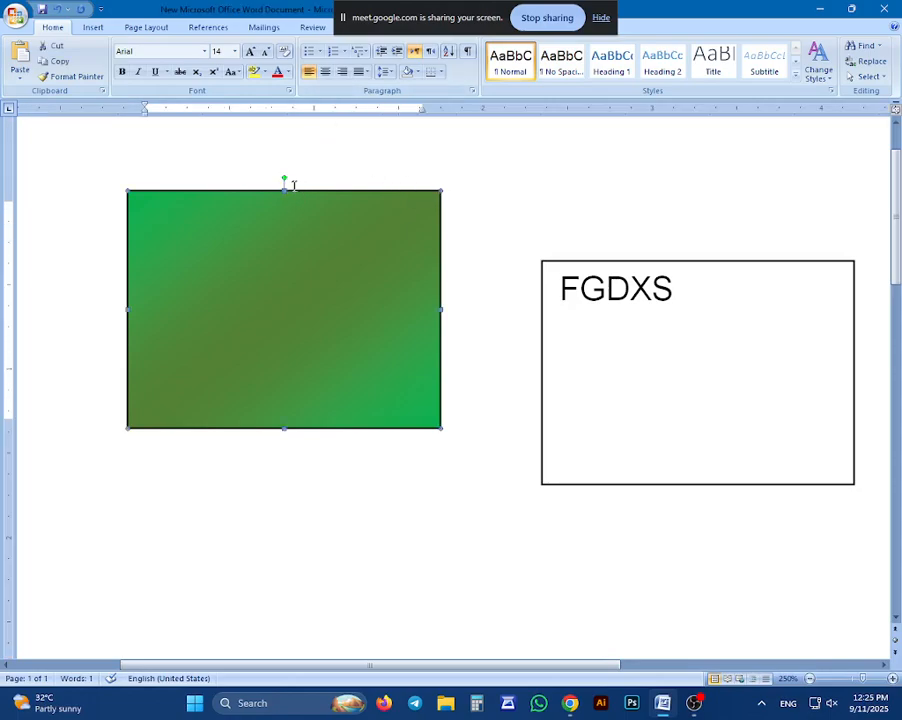
{"action": "double_click", "coordinate": [294, 192]}
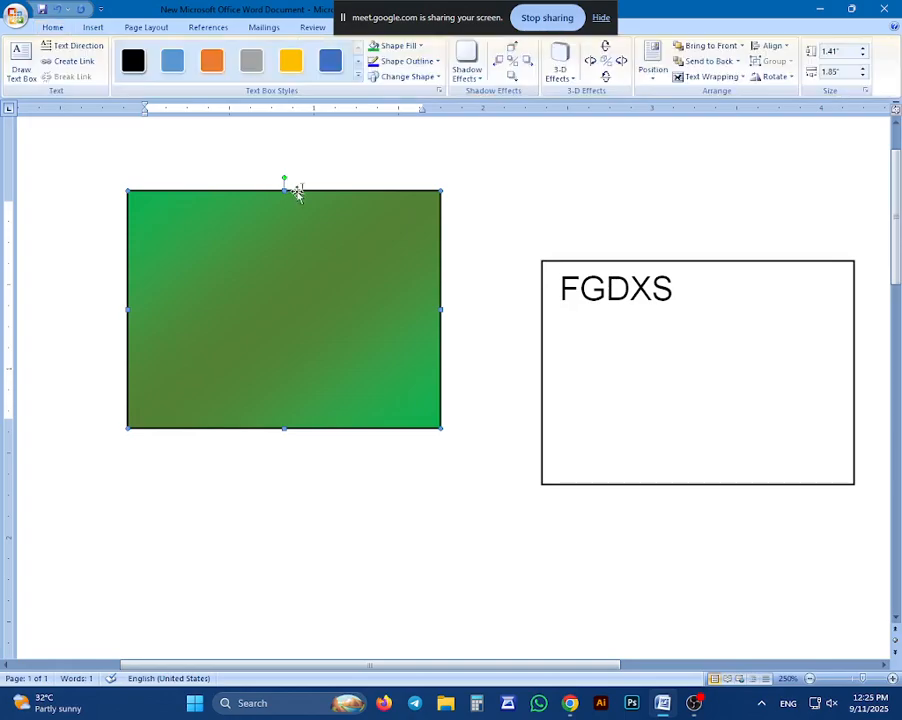
{"action": "left_click", "coordinate": [434, 62]}
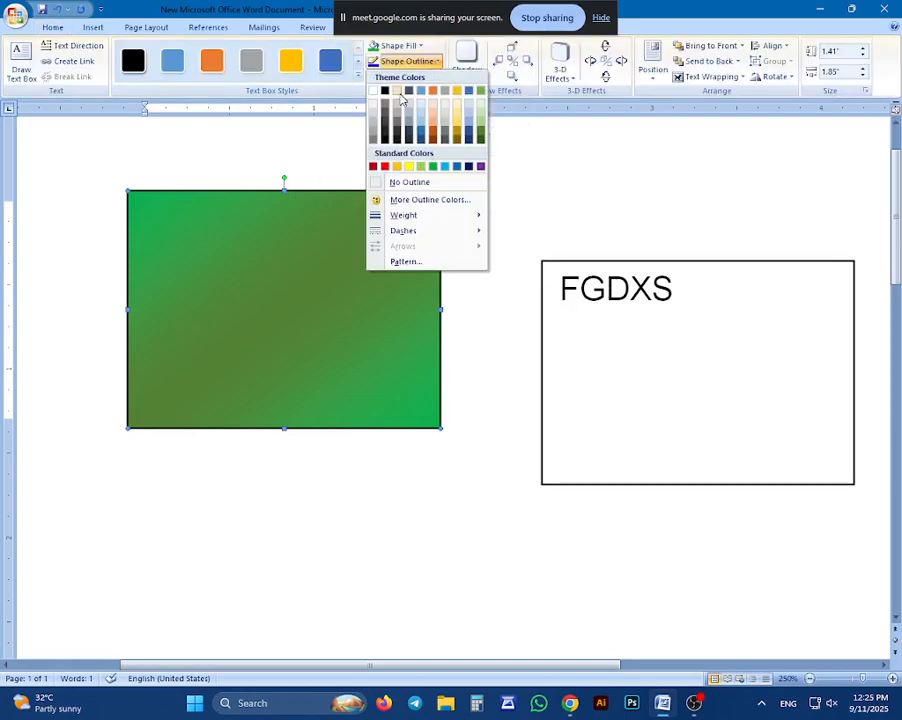
{"action": "left_click", "coordinate": [409, 91]}
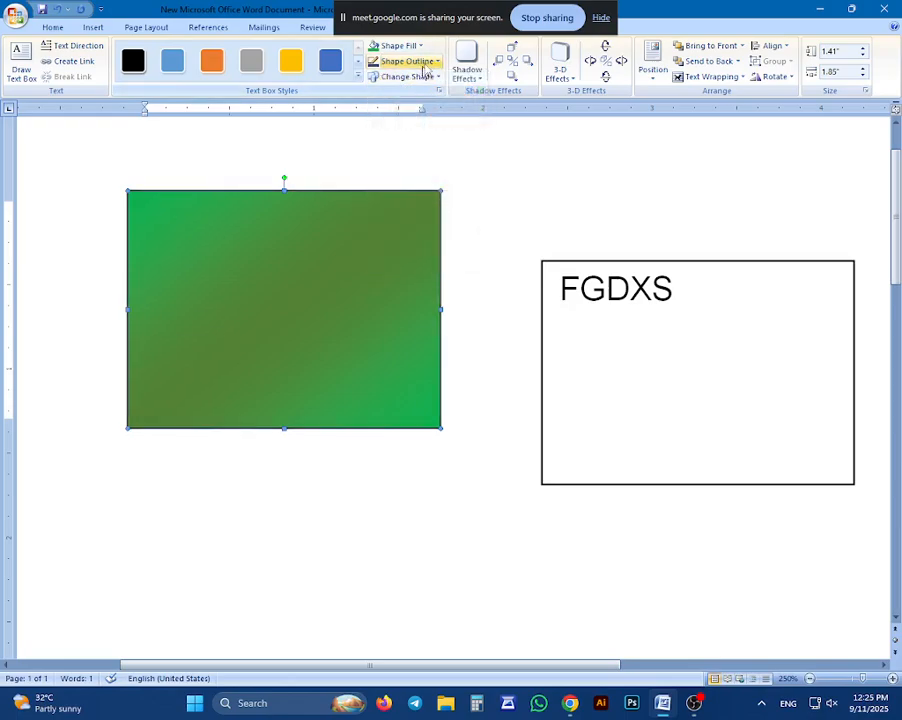
{"action": "left_click", "coordinate": [426, 64]}
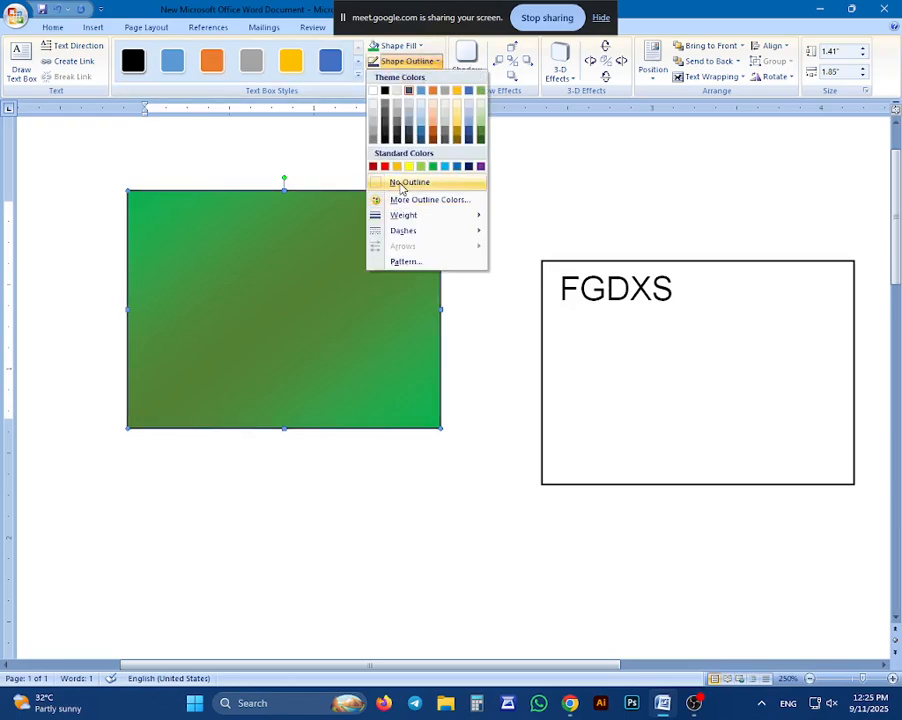
{"action": "left_click", "coordinate": [401, 184]}
Give the rectangle's outline a thick weight and a dashed line style
{"action": "left_click", "coordinate": [426, 61]}
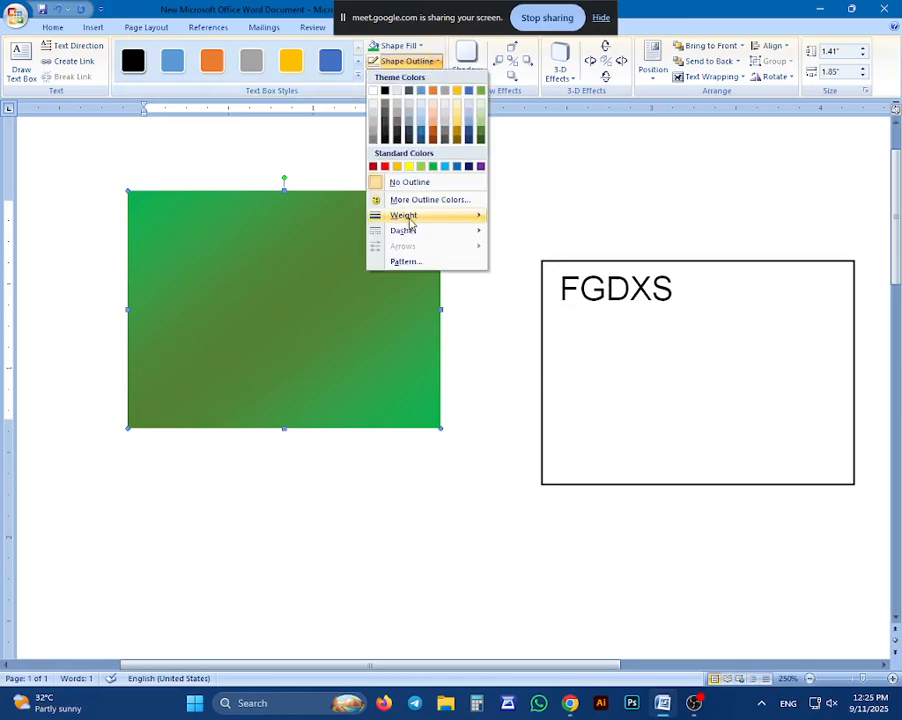
{"action": "mouse_move", "coordinate": [455, 215]}
{"action": "left_click", "coordinate": [535, 310]}
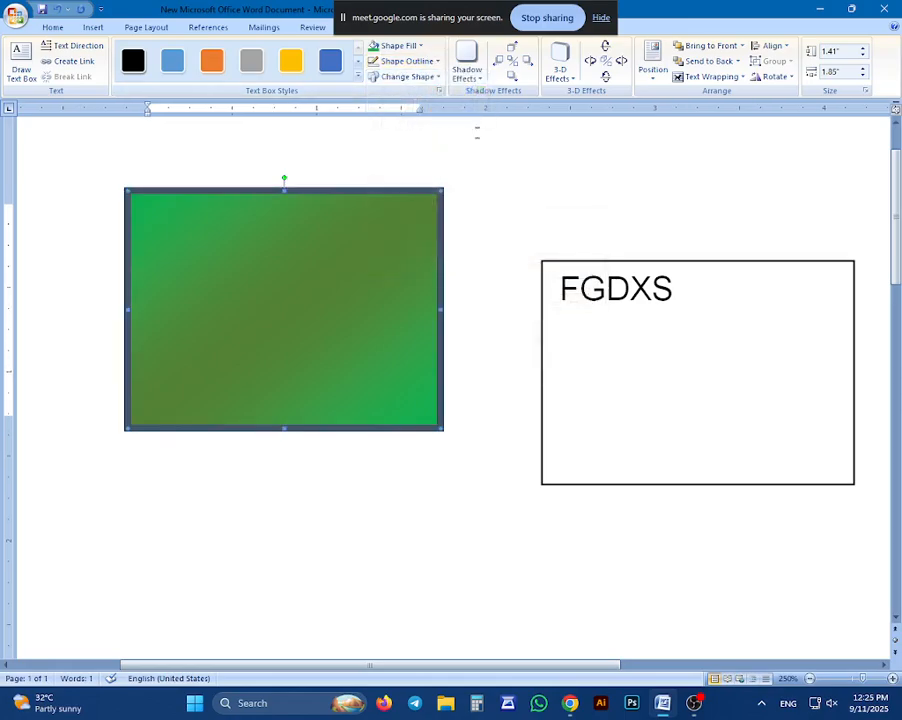
{"action": "left_click", "coordinate": [420, 61]}
{"action": "mouse_move", "coordinate": [441, 228]}
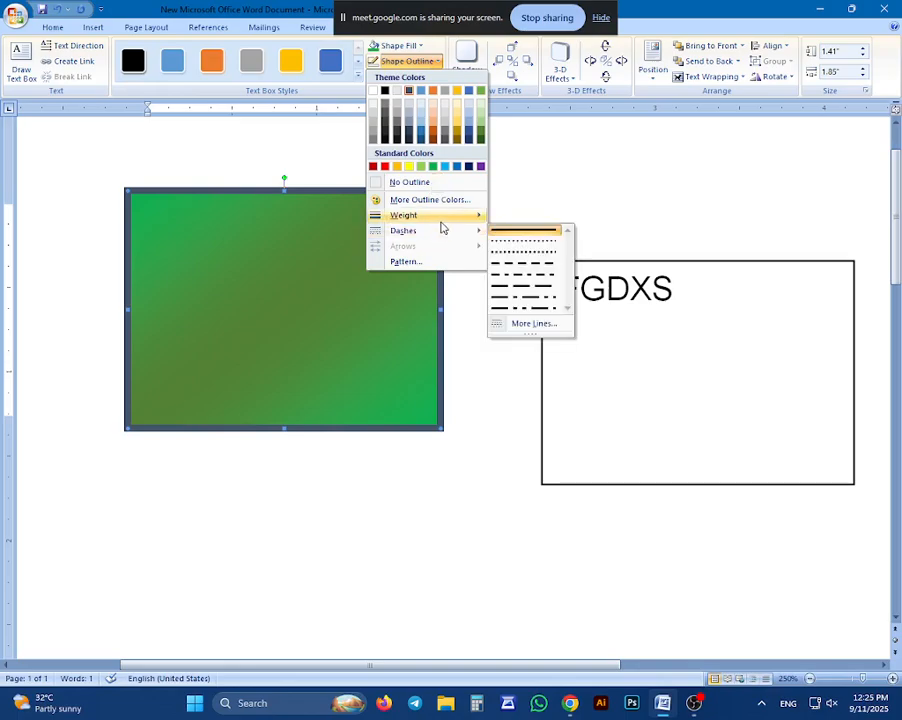
{"action": "left_click", "coordinate": [522, 264]}
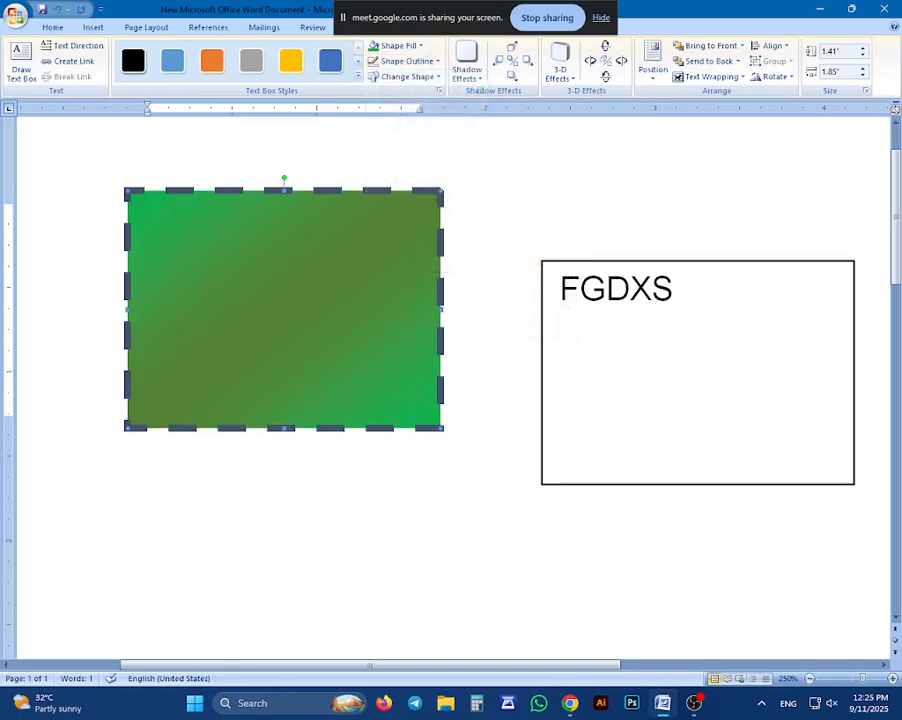
{"action": "left_click", "coordinate": [415, 61]}
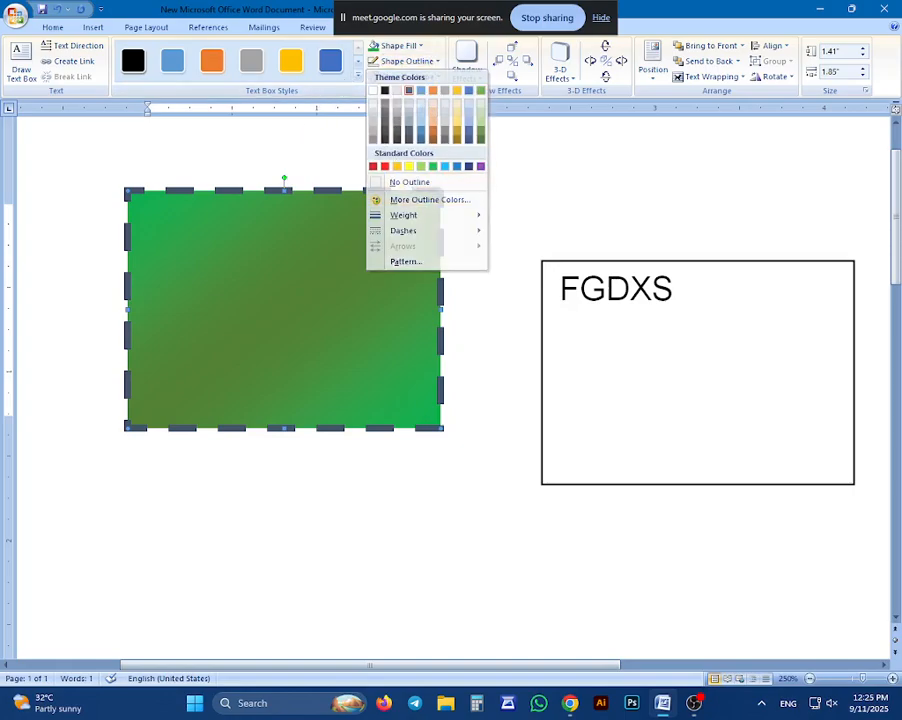
{"action": "left_click", "coordinate": [394, 91]}
Try changing the rectangle into an octagon and a block arc, undo the arc, and turn the shape back into a rectangle
{"action": "left_click", "coordinate": [407, 77]}
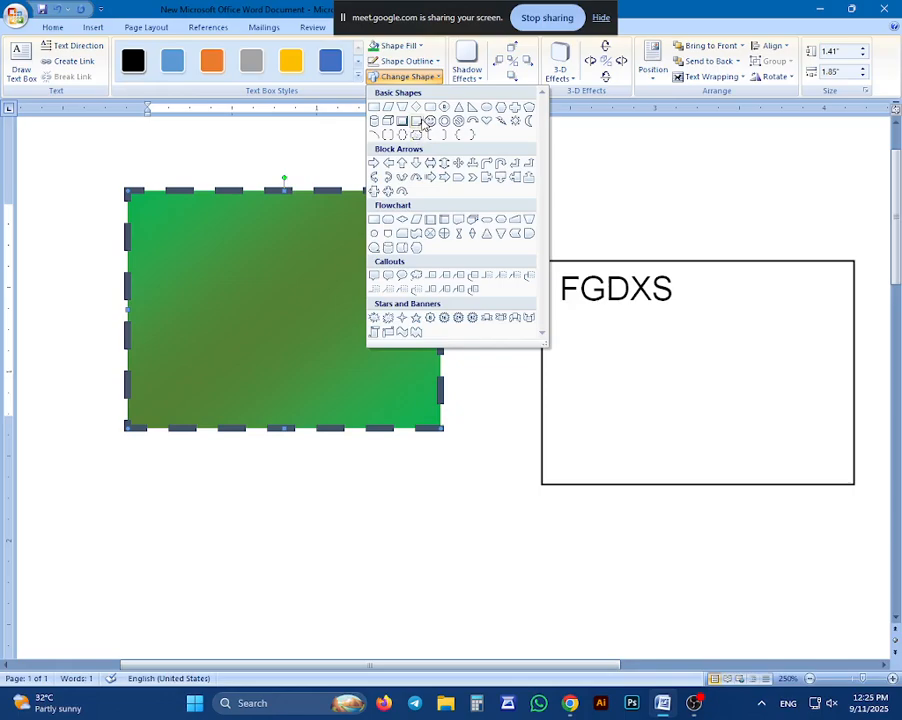
{"action": "left_click", "coordinate": [434, 108]}
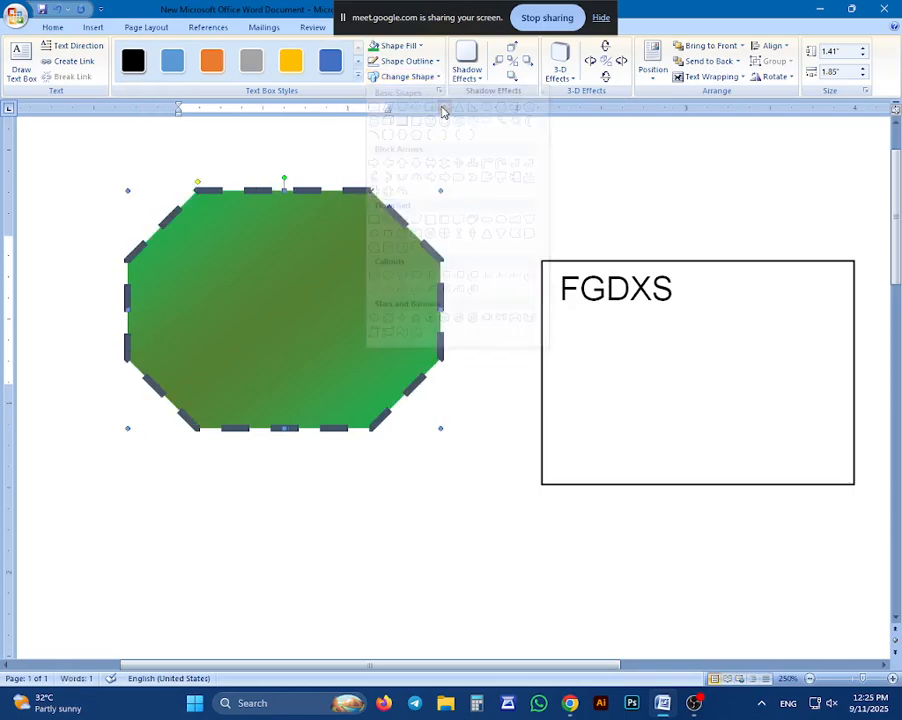
{"action": "left_click", "coordinate": [407, 77]}
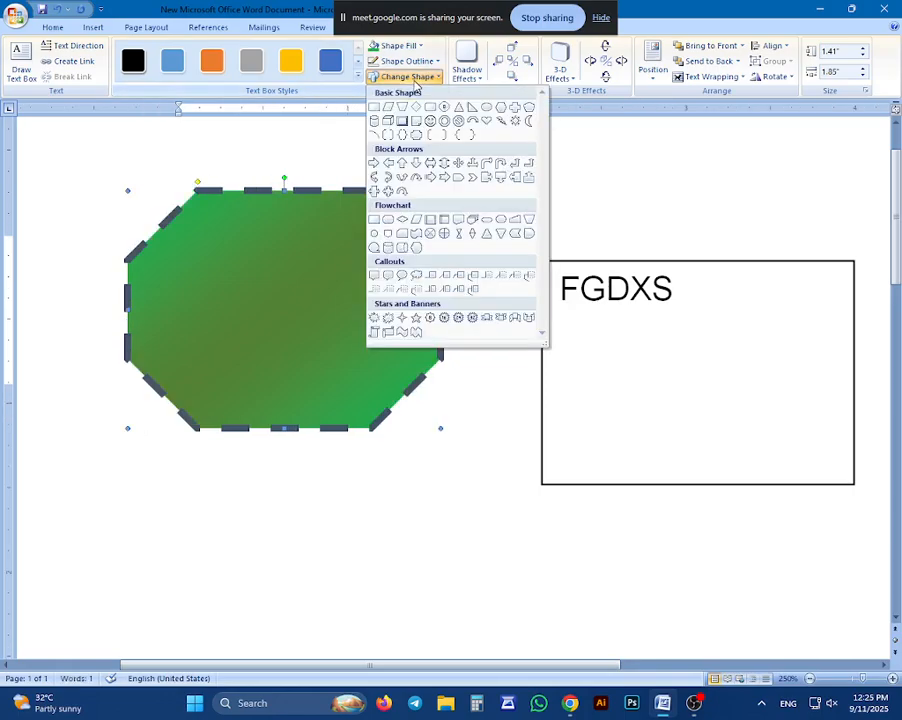
{"action": "left_click", "coordinate": [472, 120]}
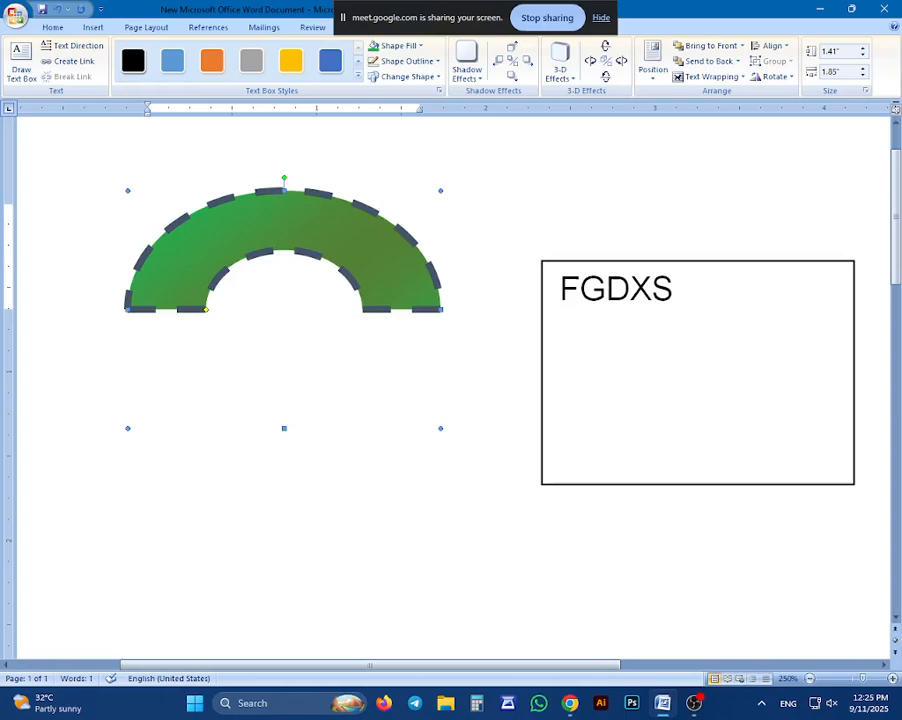
{"action": "key", "text": "ctrl+z"}
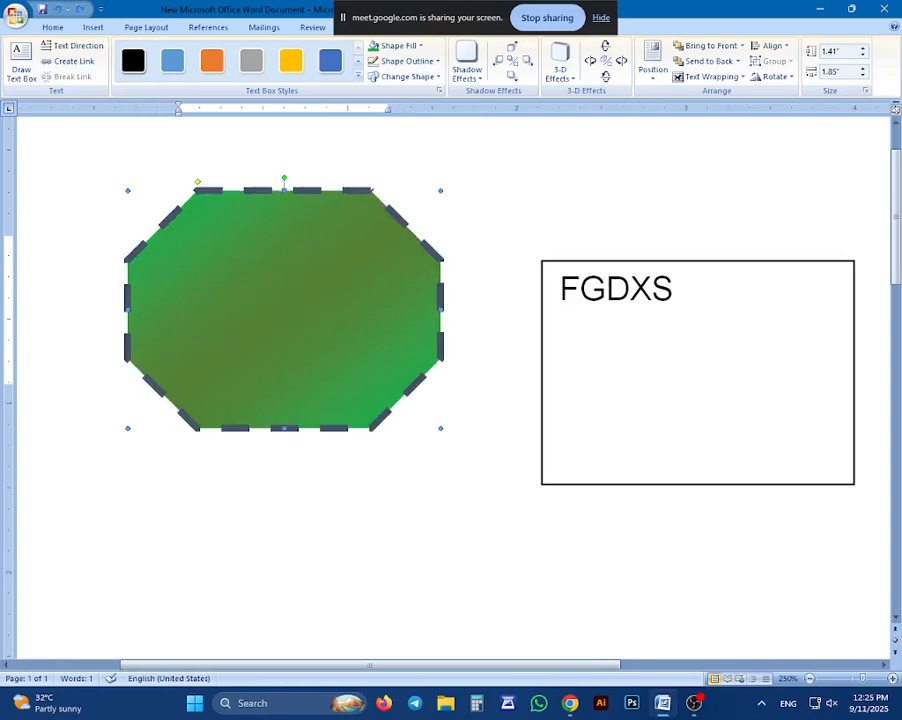
{"action": "left_click", "coordinate": [407, 77]}
{"action": "left_click", "coordinate": [375, 107]}
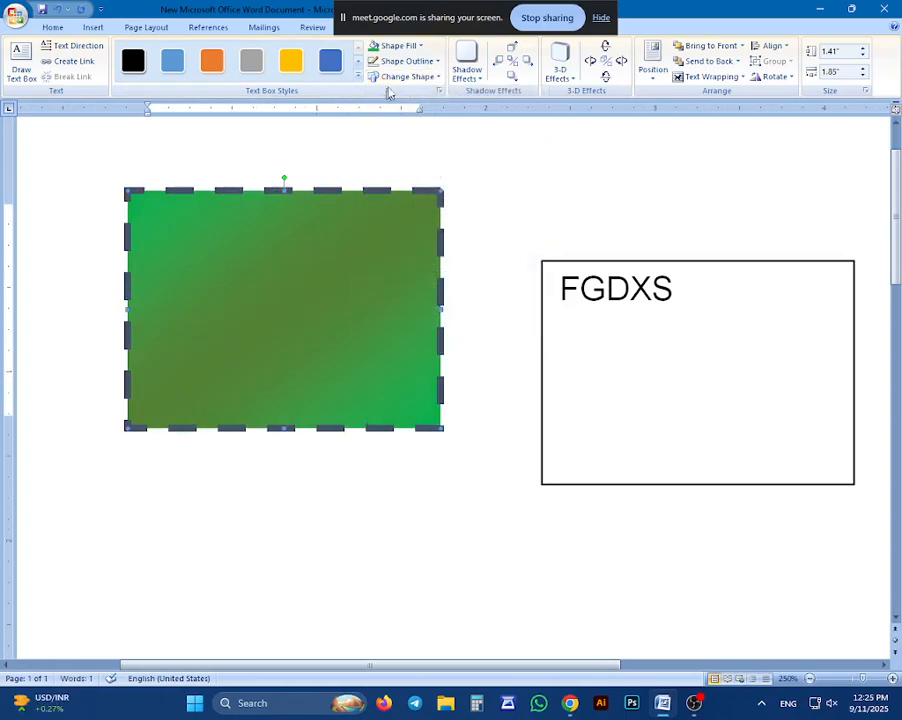
Remove the dashed outline from the gradient rectangle and place the cursor inside the shape
{"action": "left_click", "coordinate": [416, 61]}
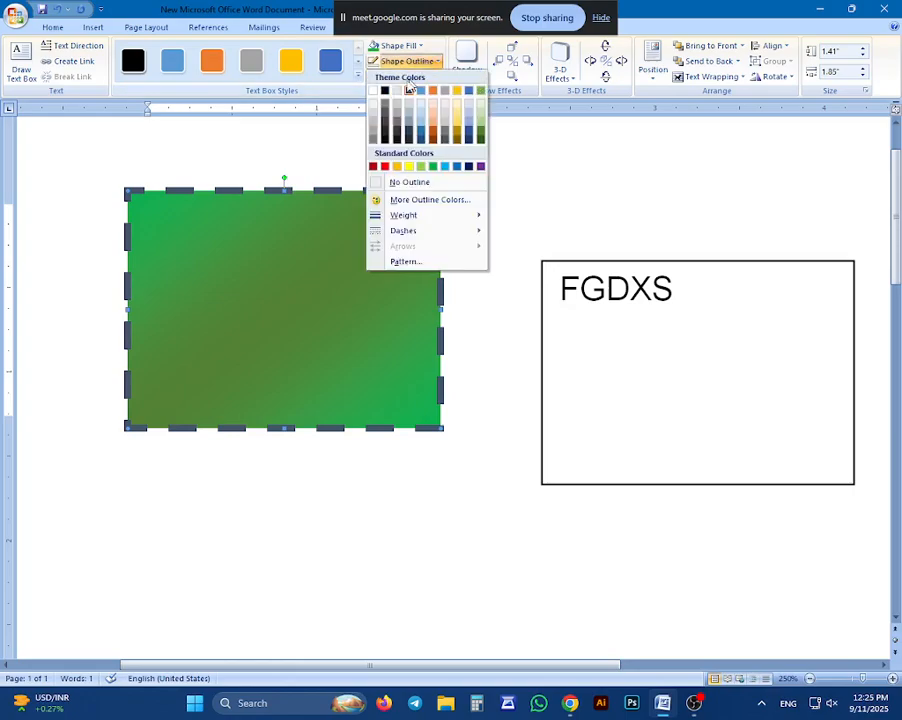
{"action": "left_click", "coordinate": [395, 183]}
{"action": "left_click", "coordinate": [388, 315]}
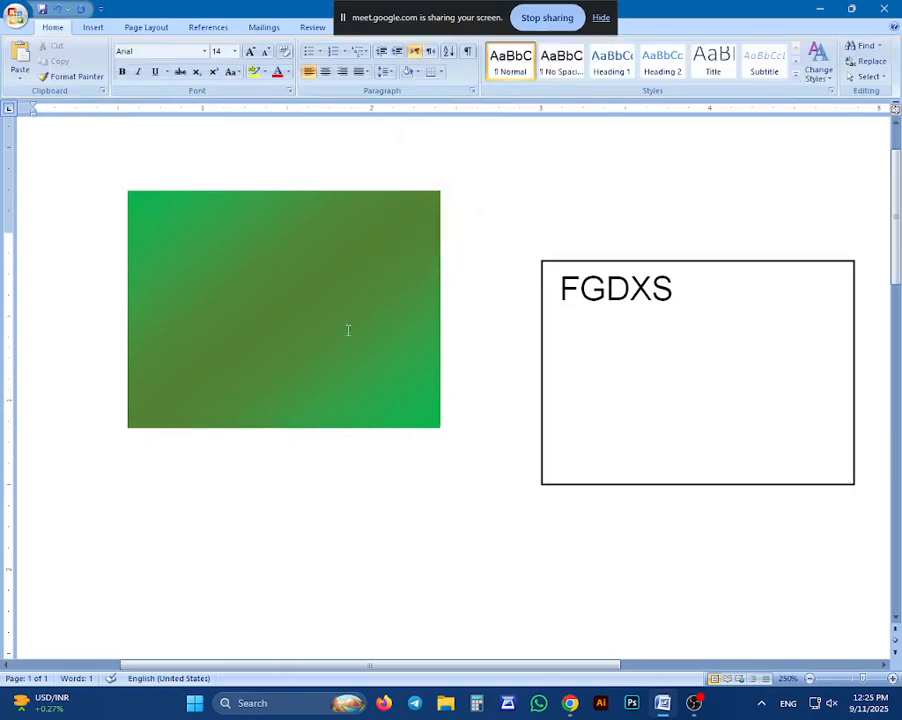
{"action": "scroll", "coordinate": [284, 386], "scroll_direction": "down", "scroll_amount": 3}
{"action": "scroll", "coordinate": [252, 354], "scroll_direction": "up", "scroll_amount": 4}
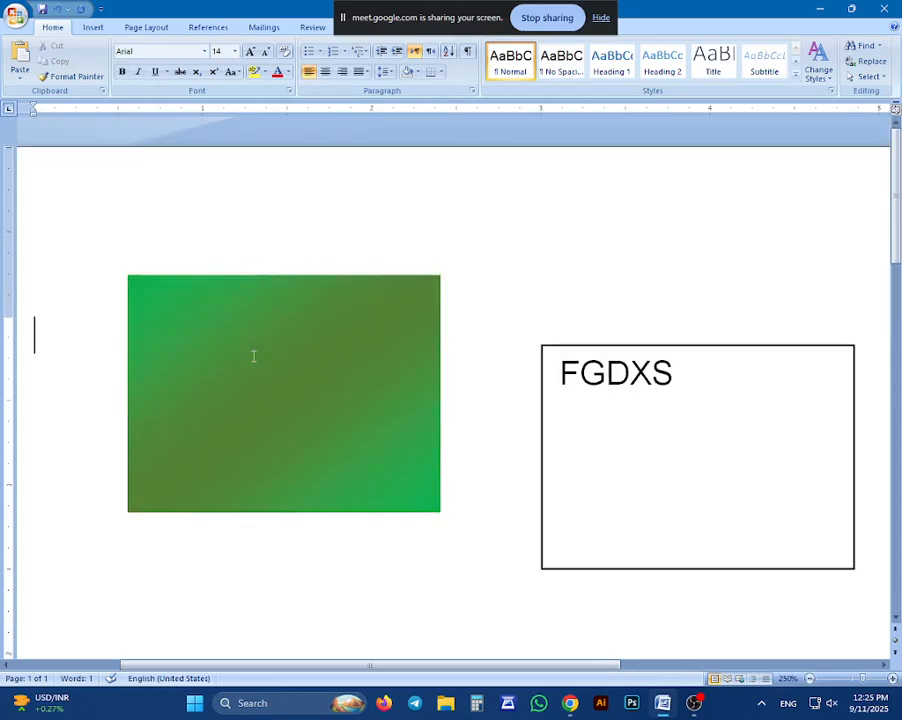
{"action": "left_click", "coordinate": [215, 303]}
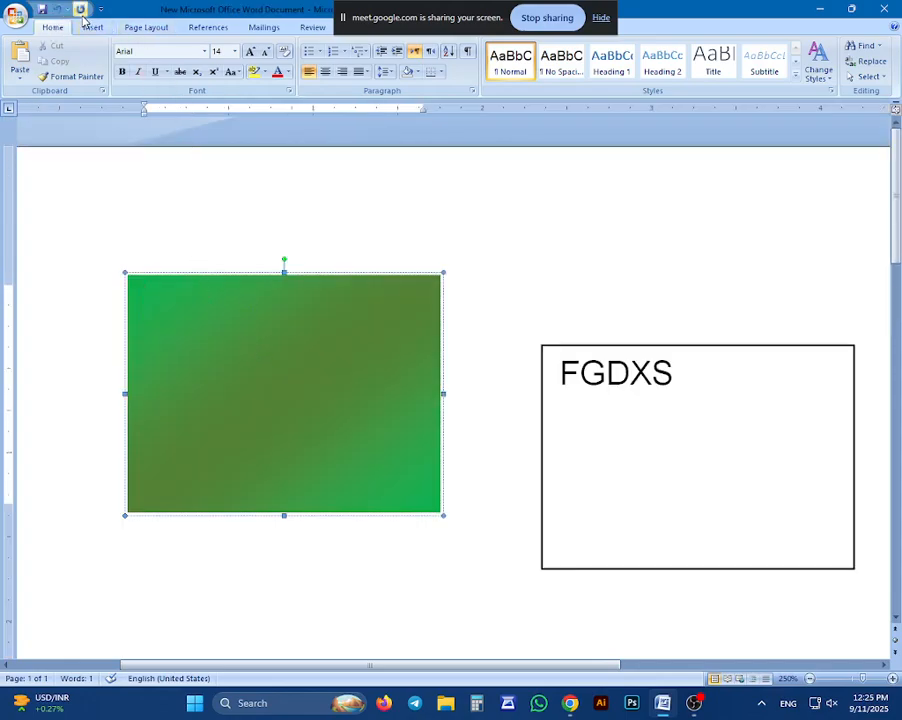
Switch to Chrome and run a Google Images search for "pp pic" in a new tab
{"action": "left_click", "coordinate": [570, 703]}
{"action": "left_click", "coordinate": [487, 650]}
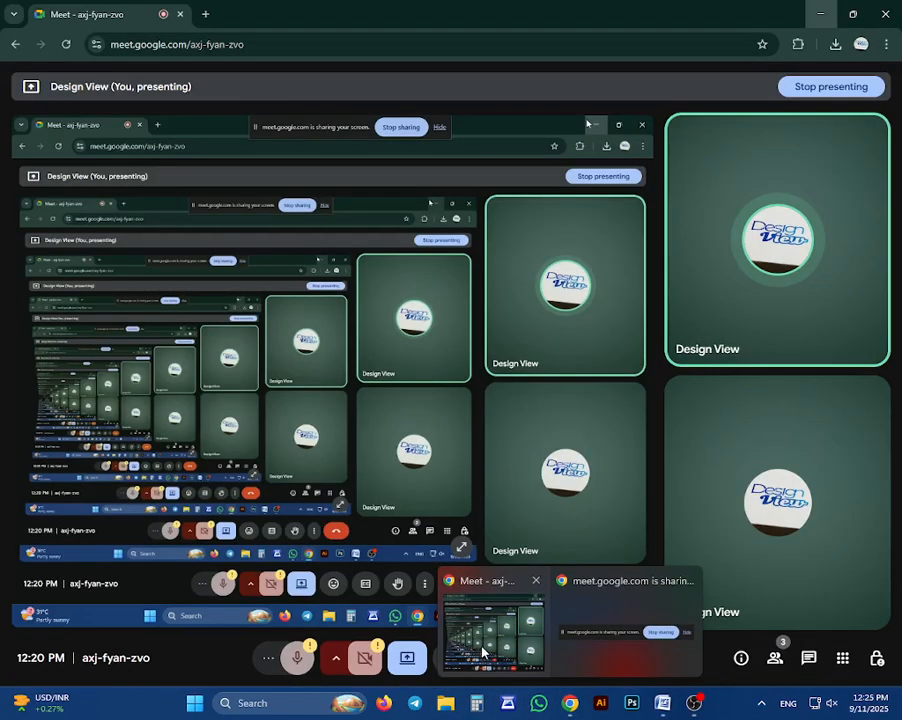
{"action": "left_click", "coordinate": [205, 14]}
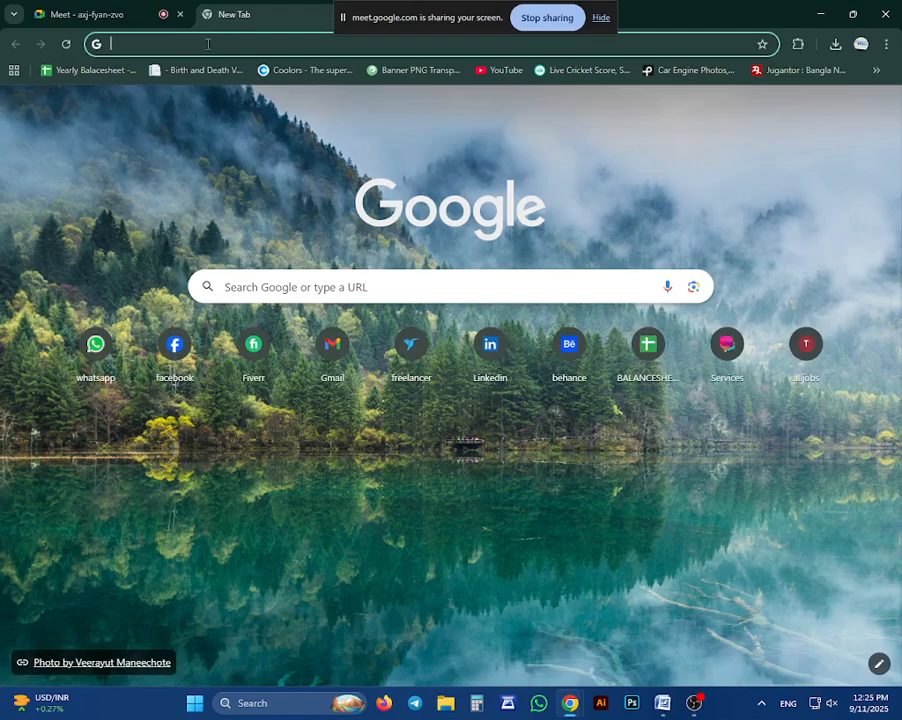
{"action": "type", "text": "pp"}
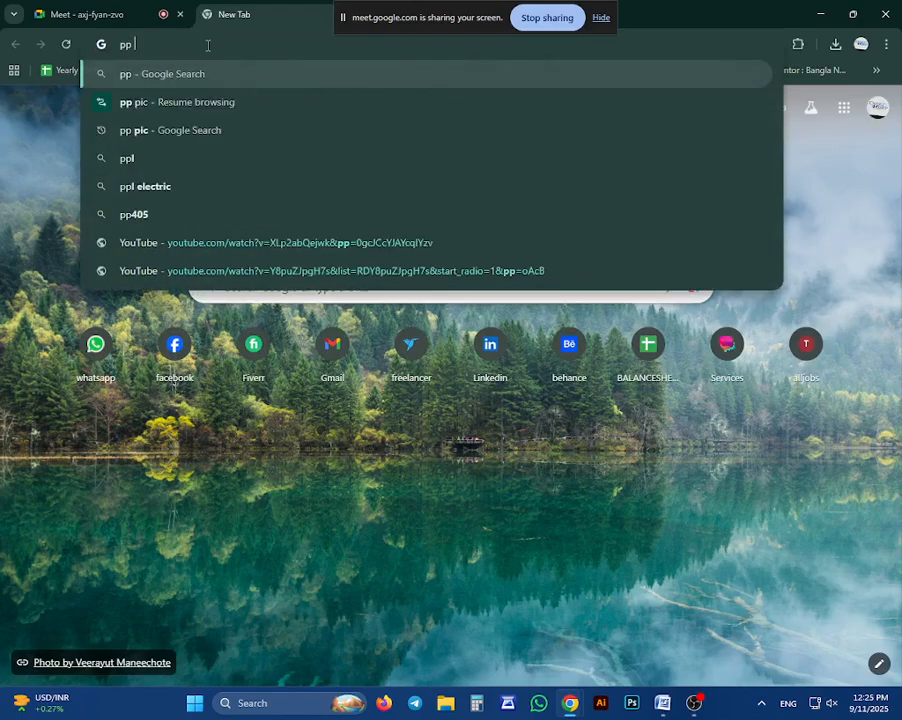
{"action": "key", "text": "Down"}
{"action": "key", "text": "Down"}
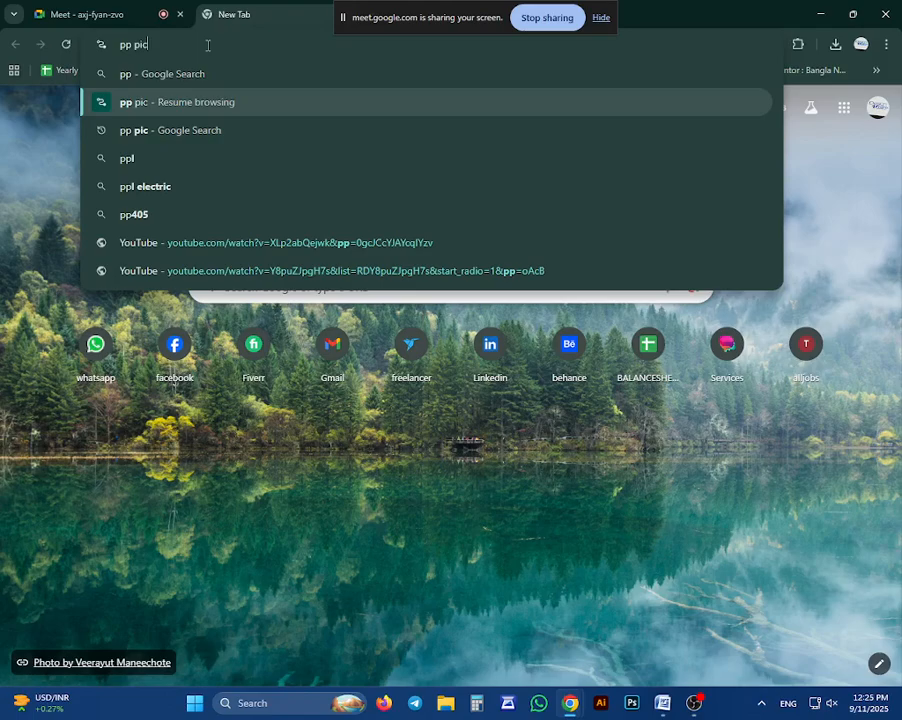
{"action": "key", "text": "Return"}
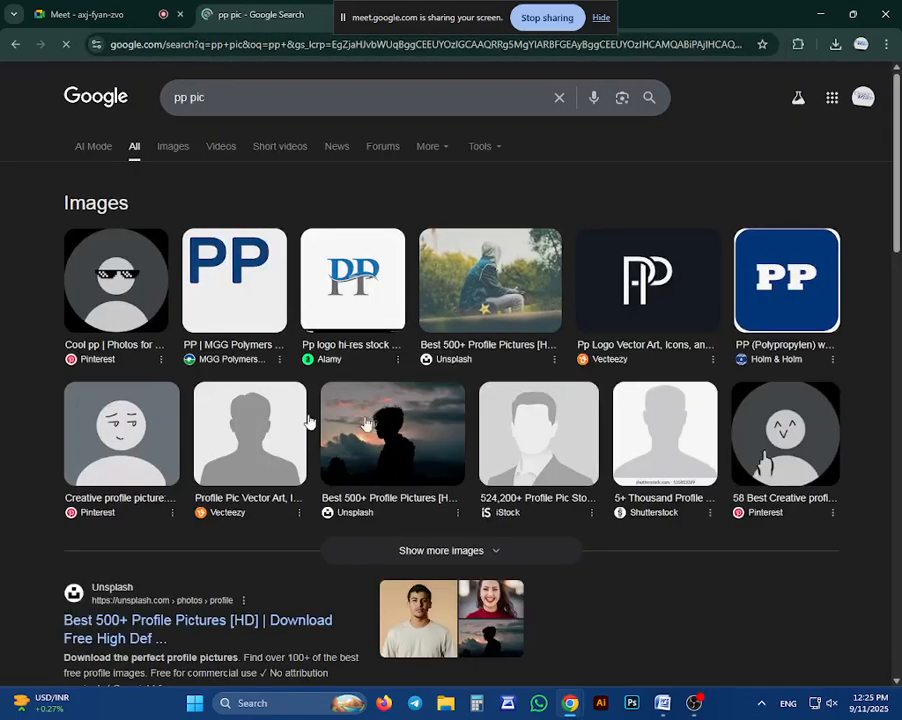
{"action": "left_click", "coordinate": [162, 148]}
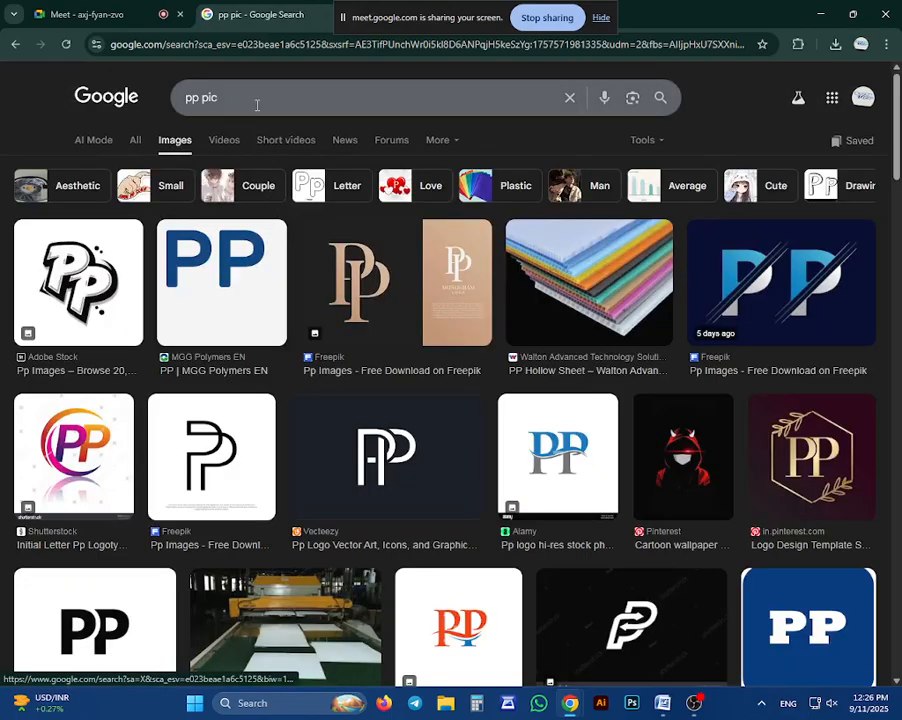
Replace the image search with "paspoert size pic" and preview the portrait of the man in the plaid shirt
{"action": "left_click_drag", "start_coordinate": [222, 97], "coordinate": [58, 106]}
{"action": "type", "text": "poert size"}
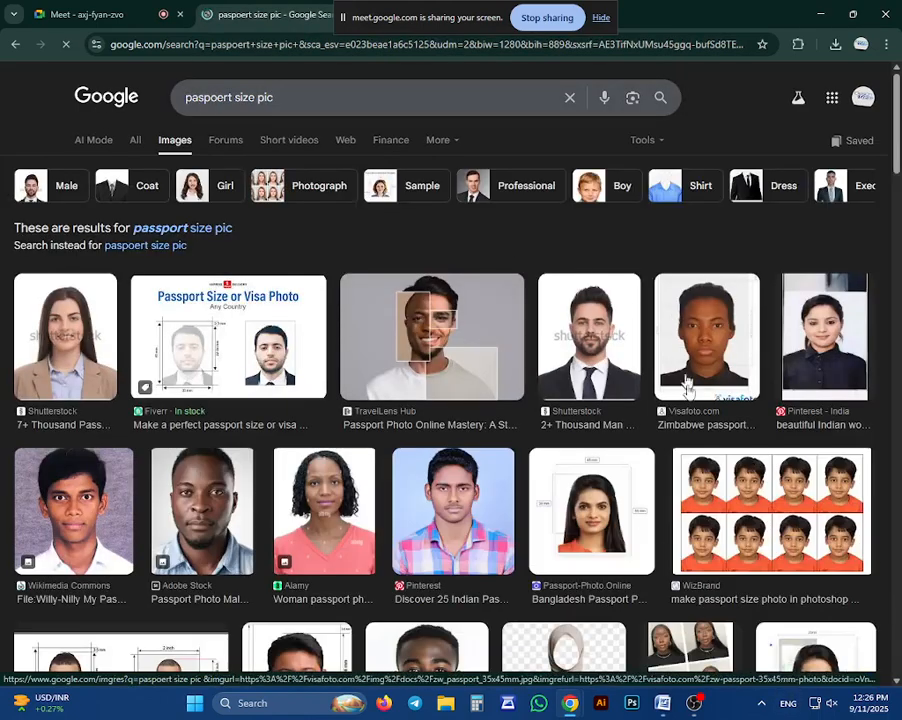
{"action": "left_click", "coordinate": [458, 505]}
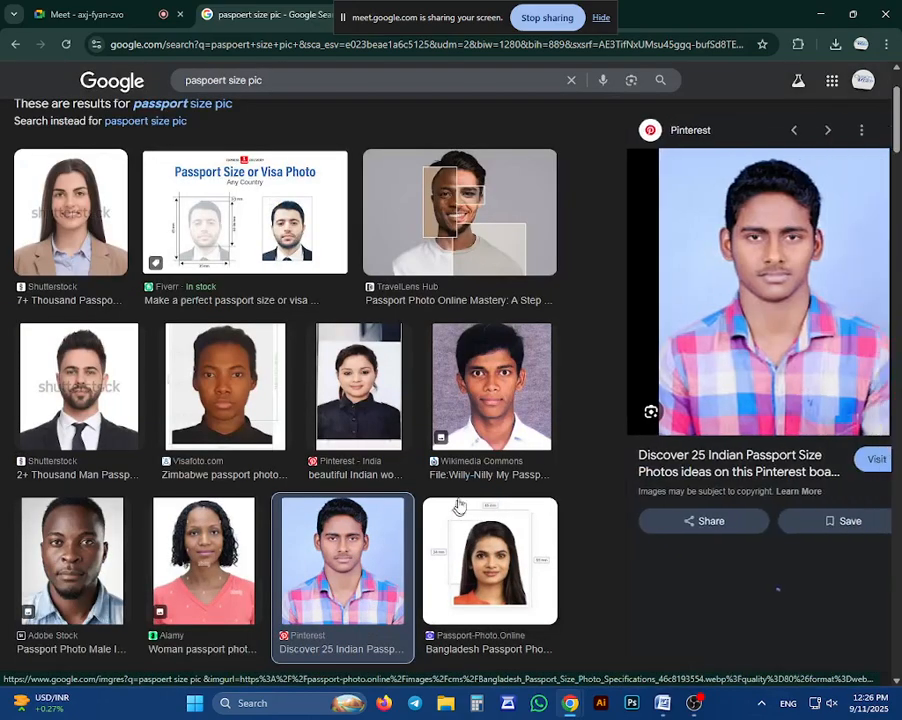
Try to save the plaid-shirt portrait and preview the related Imuga portrait of the man in the dark blue shirt
{"action": "right_click", "coordinate": [717, 230]}
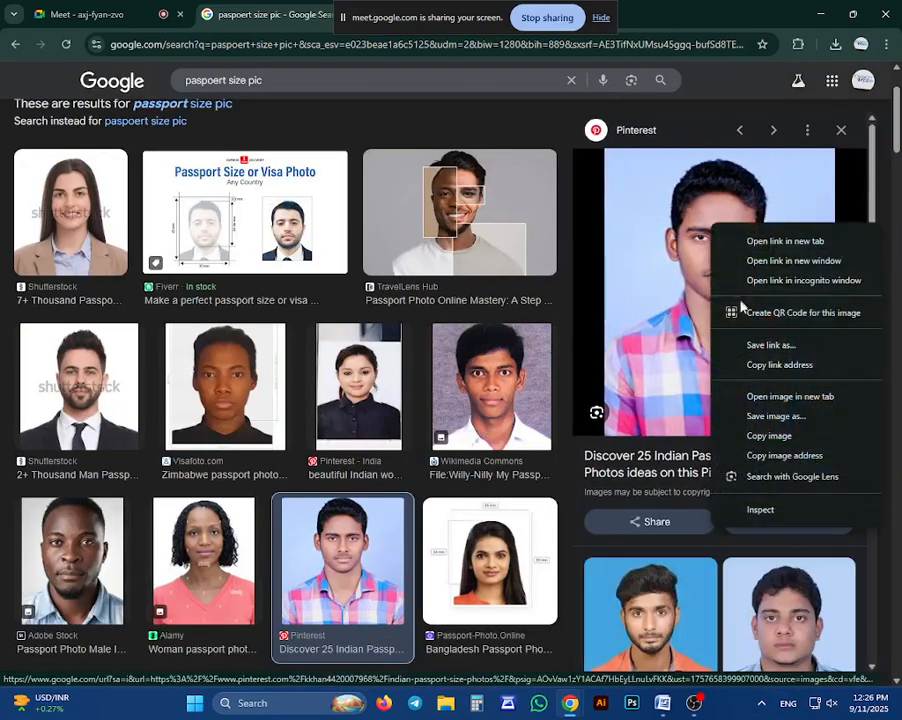
{"action": "left_click", "coordinate": [771, 416]}
{"action": "key", "text": "Return"}
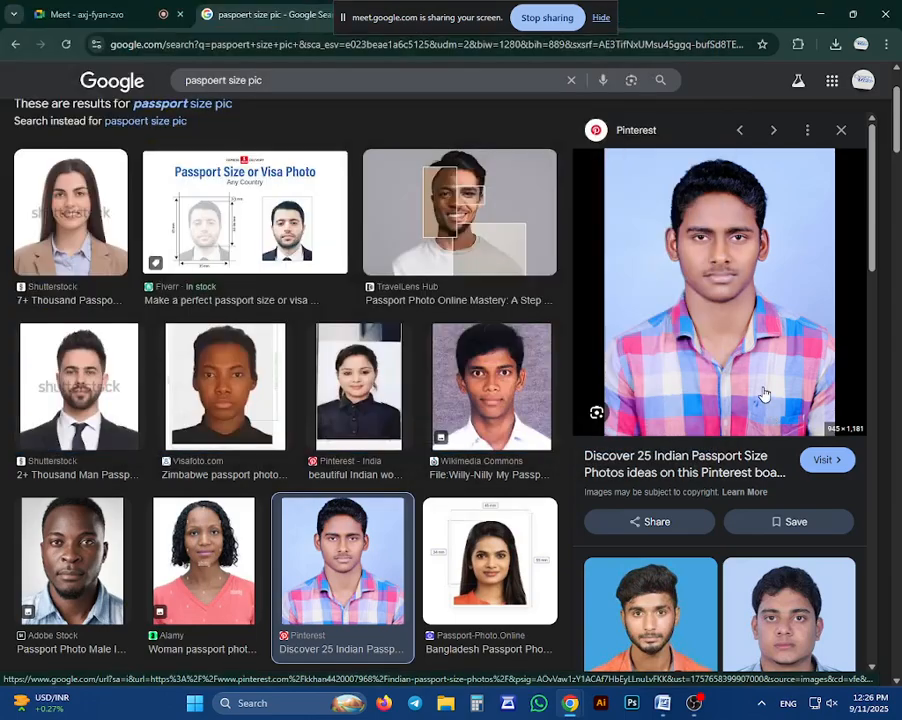
{"action": "scroll", "coordinate": [763, 394], "scroll_direction": "down", "scroll_amount": 6}
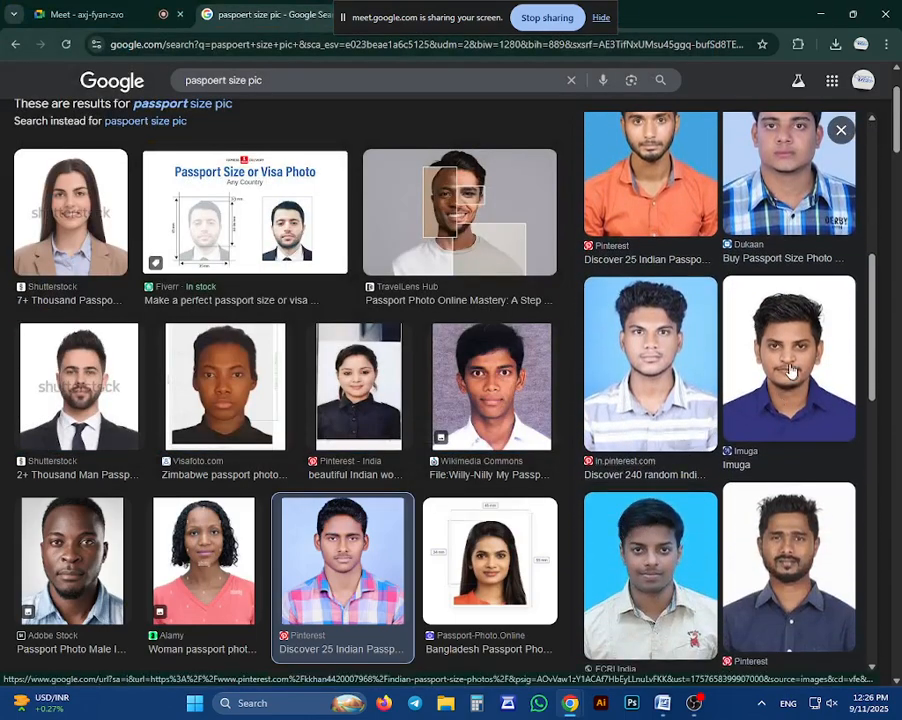
{"action": "left_click", "coordinate": [786, 368]}
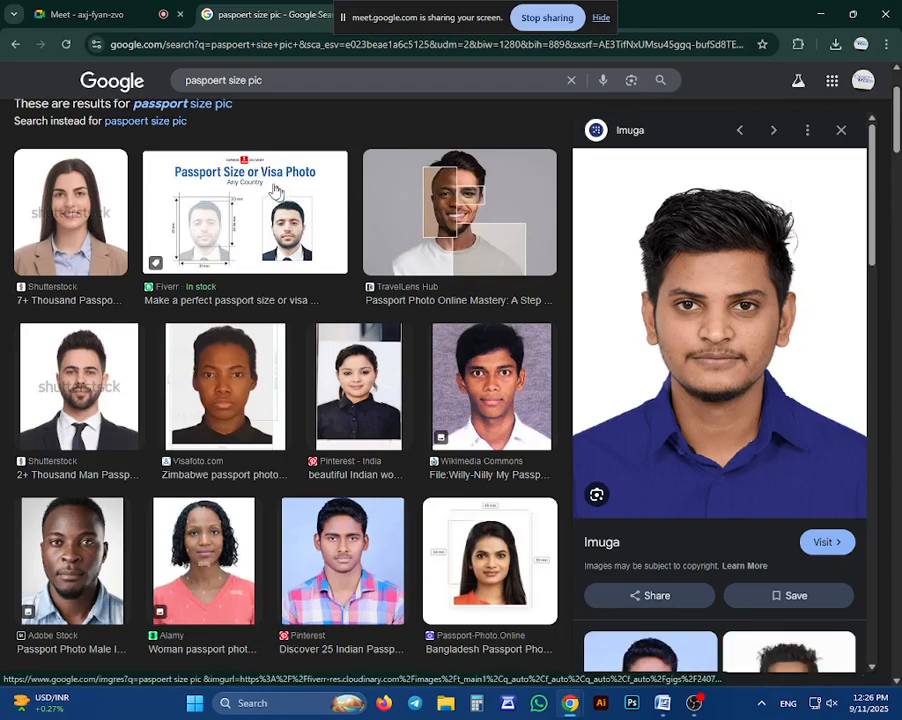
Extend the image search to "paspoert size pic tamim iqbal"
{"action": "left_click", "coordinate": [309, 79]}
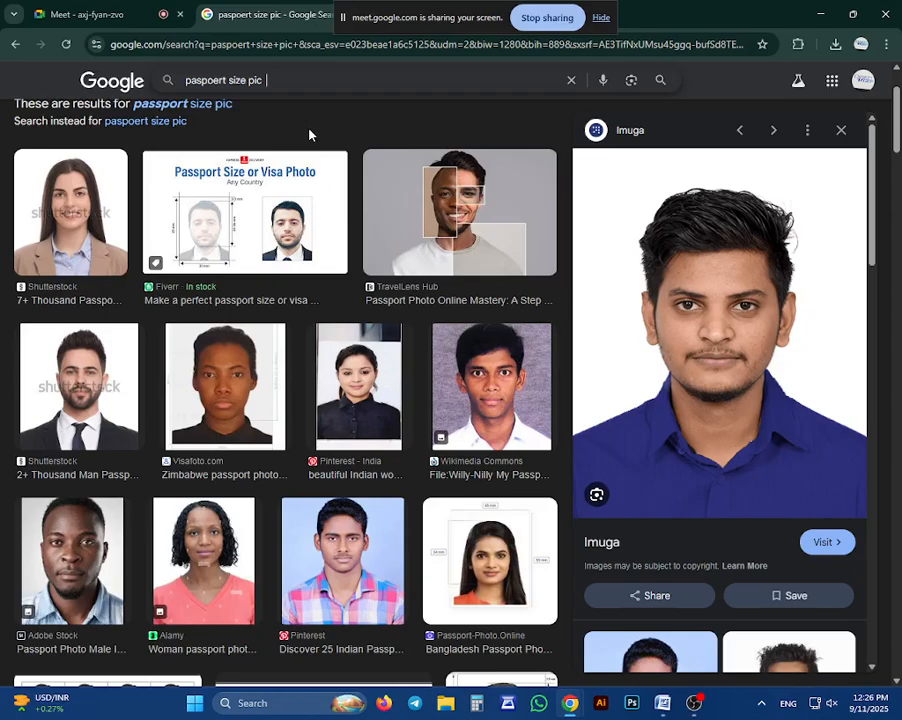
{"action": "type", "text": "tamil"}
{"action": "key", "text": "BackSpace"}
{"action": "key", "text": "BackSpace"}
{"action": "type", "text": "im iqbal"}
{"action": "key", "text": "Return"}
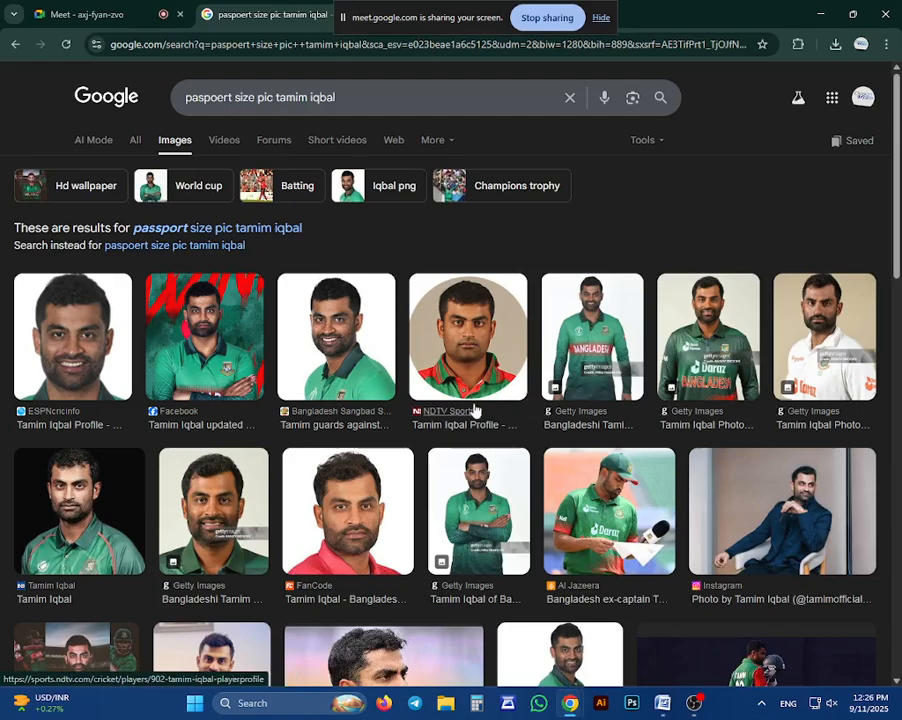
Browse the Tamim Iqbal results and preview the Getty Images and Bangladesh Sangbad portraits in the green jersey
{"action": "scroll", "coordinate": [380, 430], "scroll_direction": "down", "scroll_amount": 2}
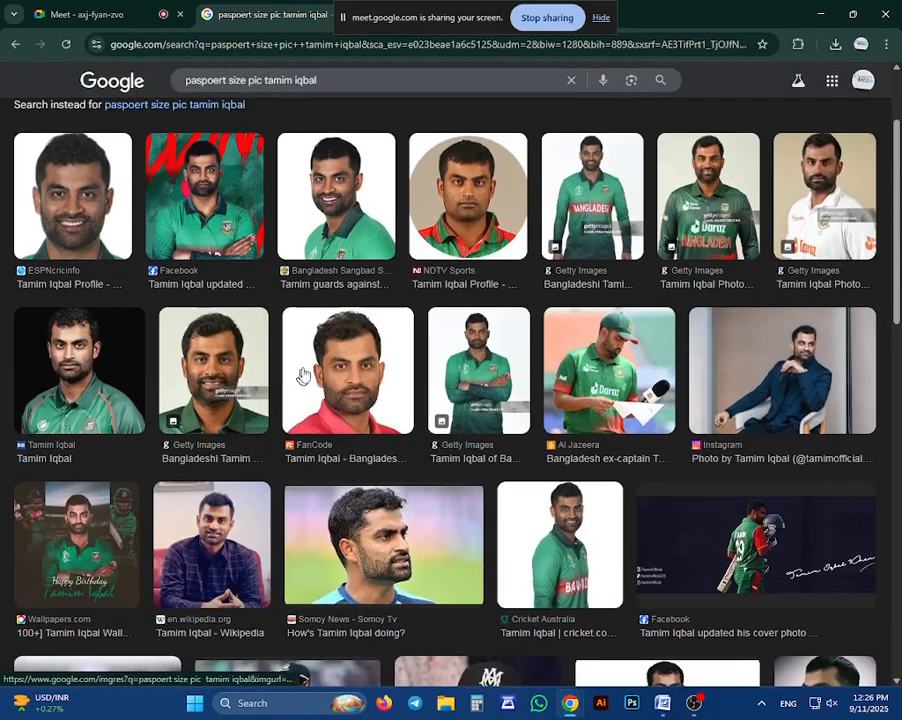
{"action": "scroll", "coordinate": [303, 375], "scroll_direction": "up", "scroll_amount": 2}
{"action": "scroll", "coordinate": [396, 364], "scroll_direction": "down", "scroll_amount": 2}
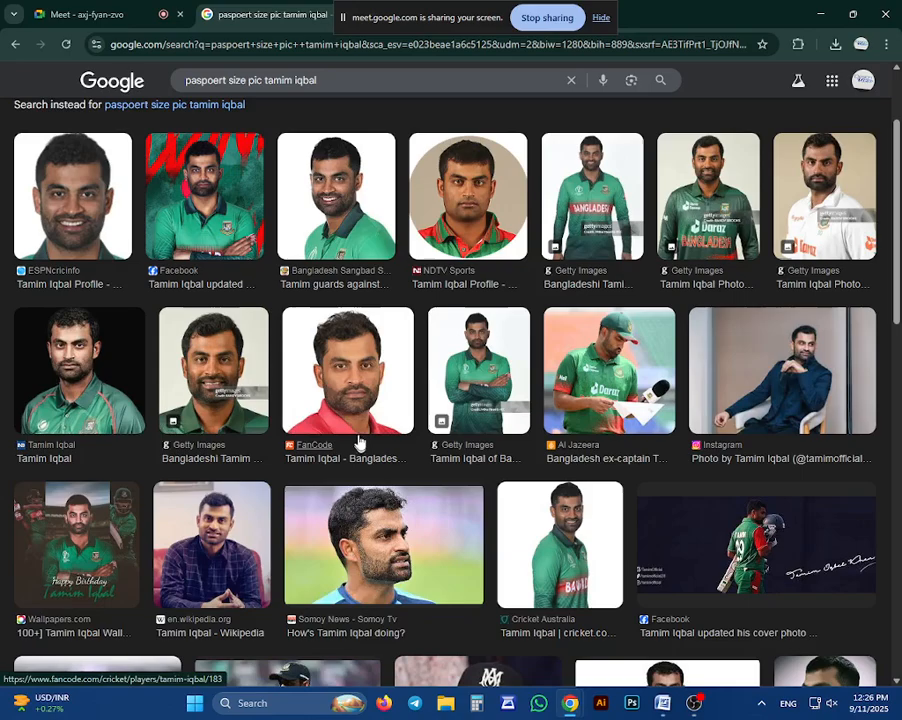
{"action": "scroll", "coordinate": [360, 435], "scroll_direction": "up", "scroll_amount": 2}
{"action": "left_click", "coordinate": [499, 504]}
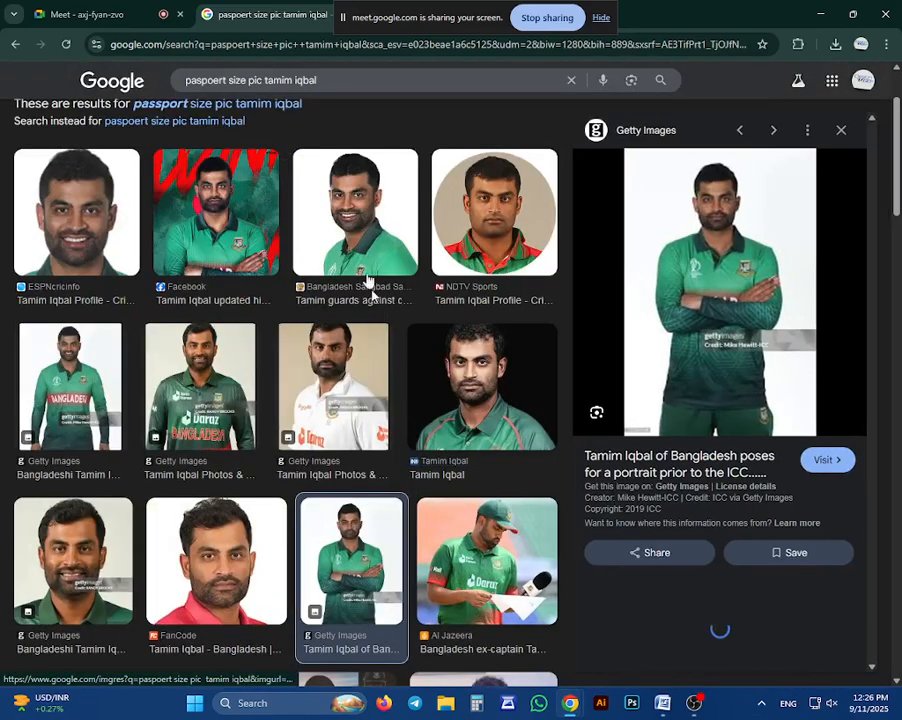
{"action": "left_click", "coordinate": [366, 262]}
{"action": "right_click", "coordinate": [688, 201]}
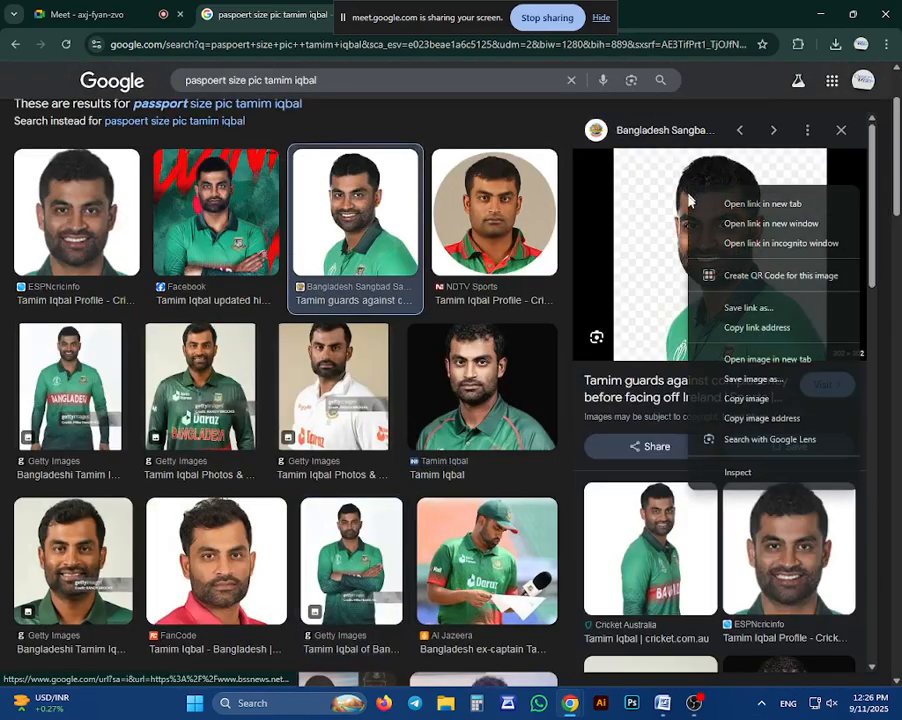
{"action": "left_click", "coordinate": [2, 153]}
Return to the earlier "paspoert size pic" image results with the Imuga portrait
{"action": "scroll", "coordinate": [2, 153], "scroll_direction": "up", "scroll_amount": 1}
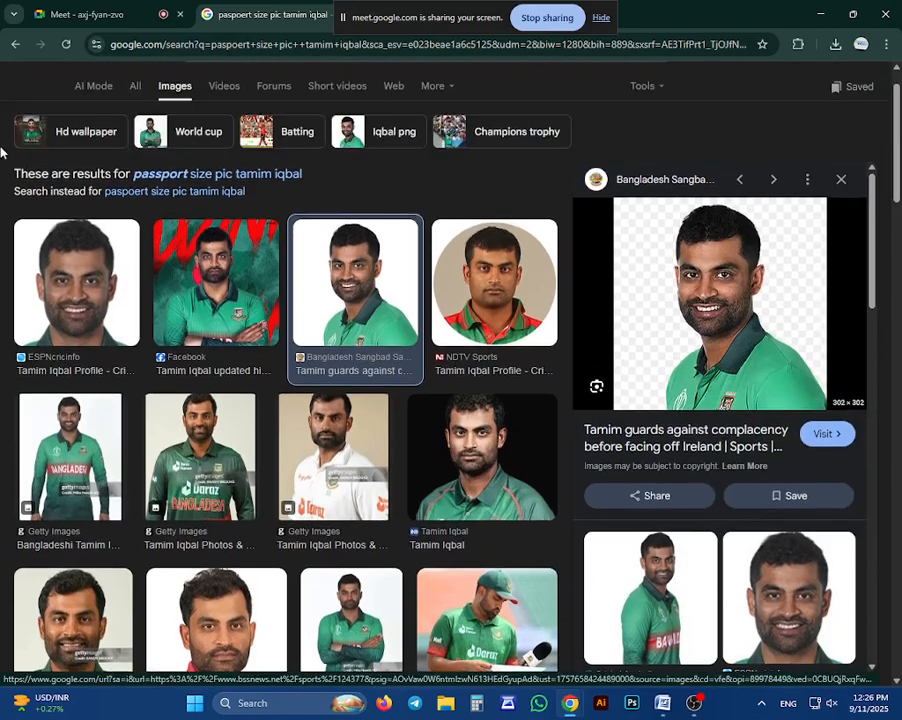
{"action": "left_click", "coordinate": [4, 45]}
{"action": "left_click", "coordinate": [4, 45]}
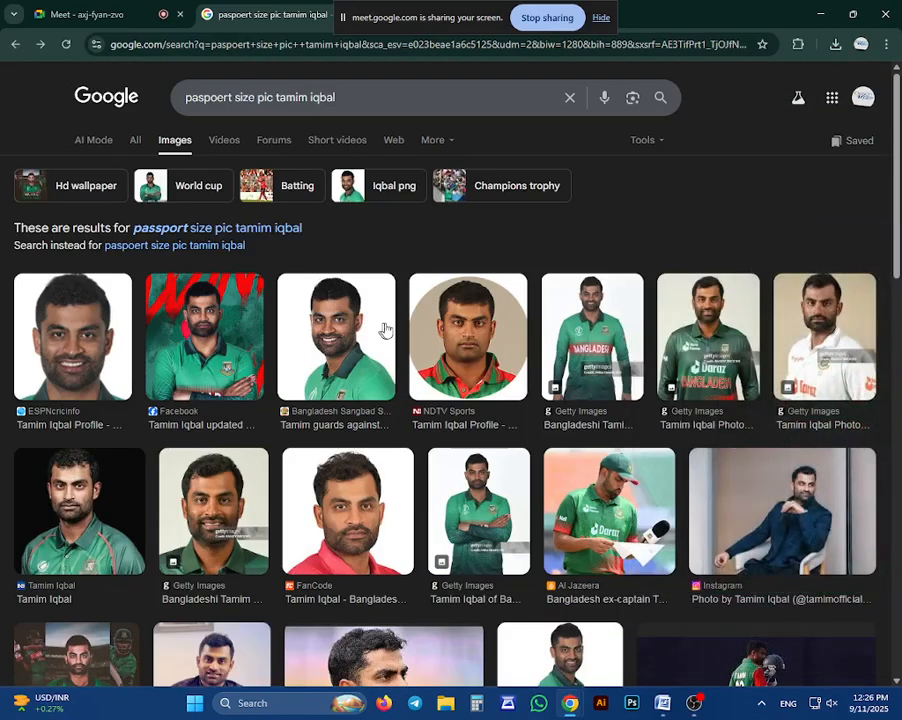
{"action": "left_click", "coordinate": [12, 44]}
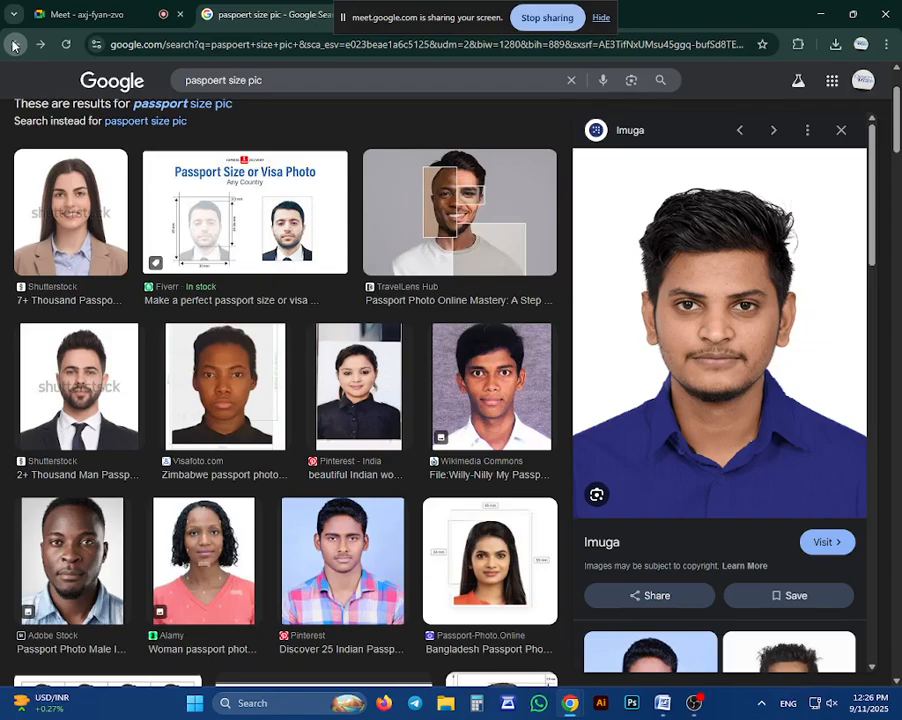
Save the Imuga portrait to the Desktop as the PNG image "sample"
{"action": "right_click", "coordinate": [699, 256]}
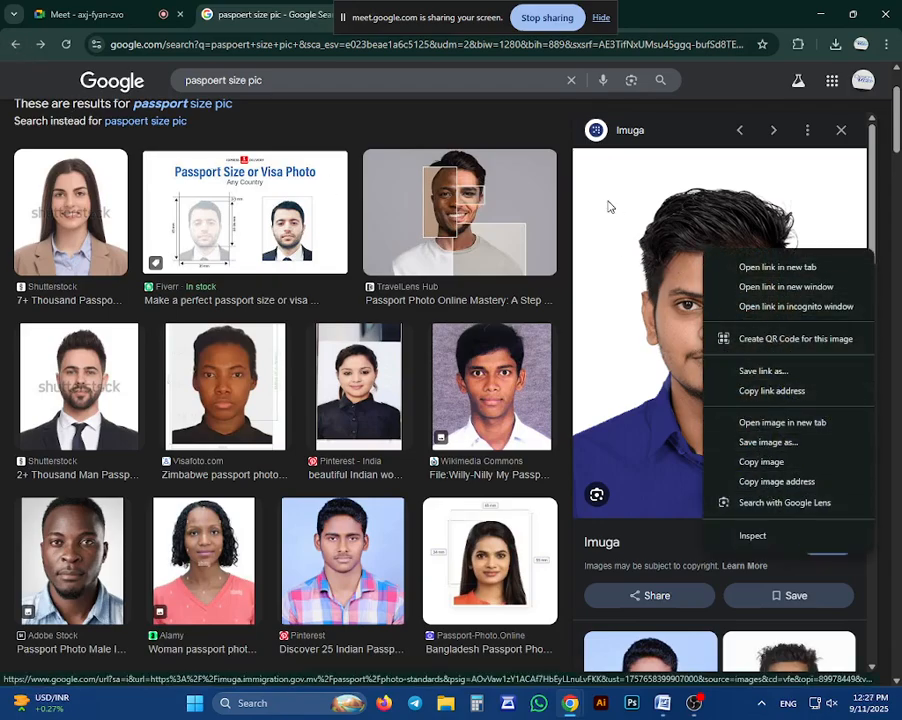
{"action": "left_click", "coordinate": [661, 224]}
{"action": "right_click", "coordinate": [663, 221]}
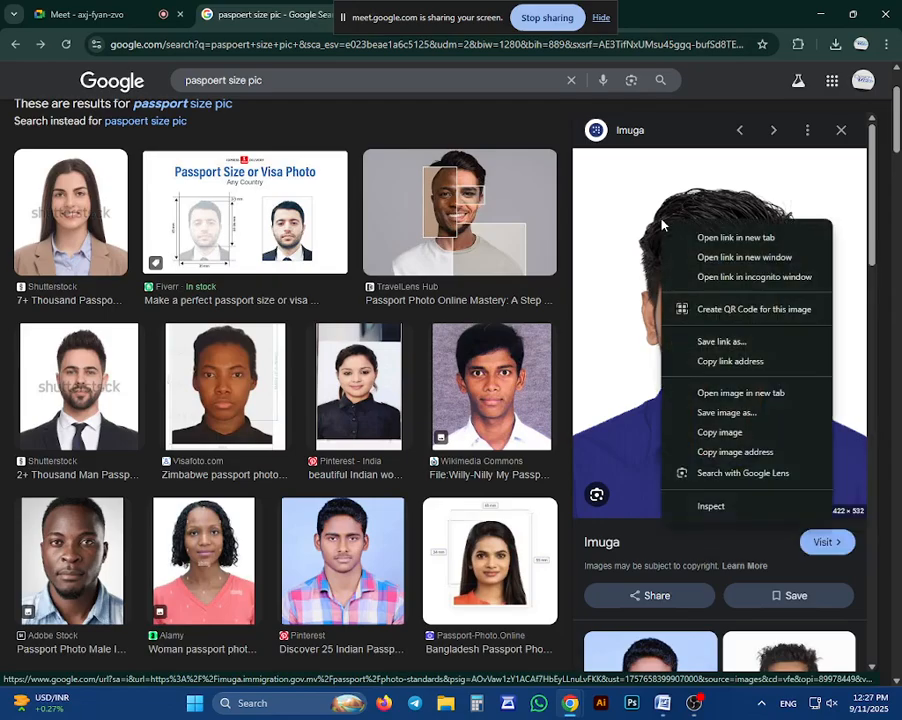
{"action": "left_click", "coordinate": [720, 413]}
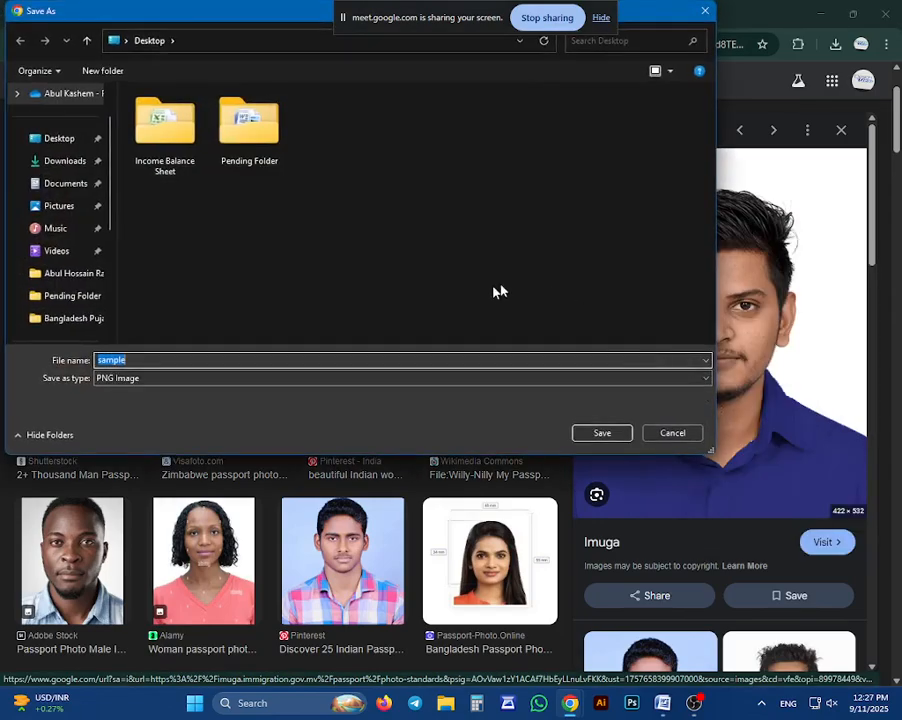
{"action": "key", "text": "Return"}
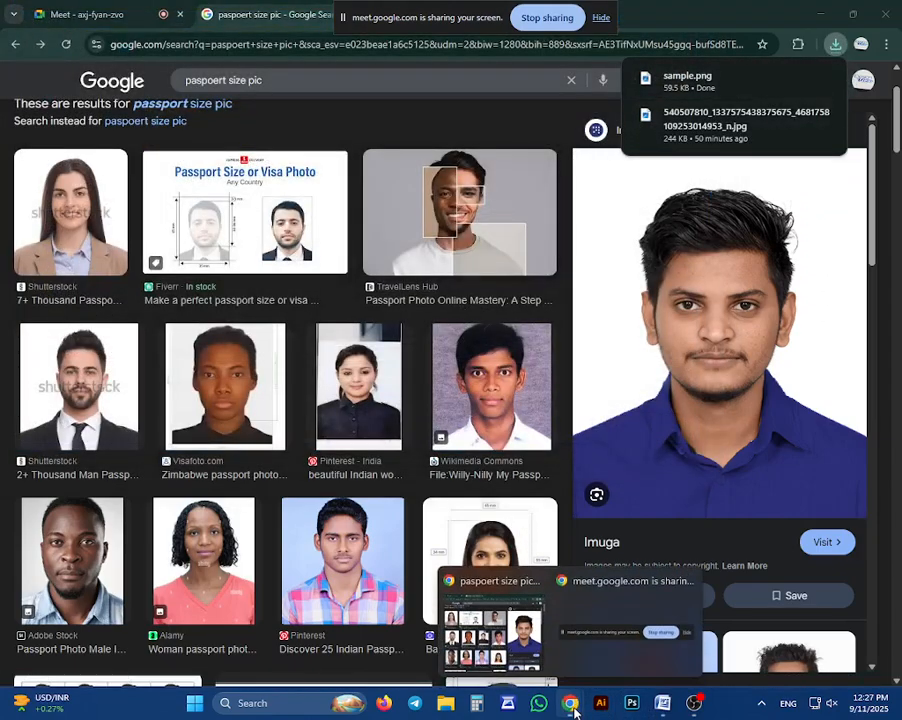
Switch to Word and select the gradient rectangle as a shape
{"action": "left_click", "coordinate": [661, 706]}
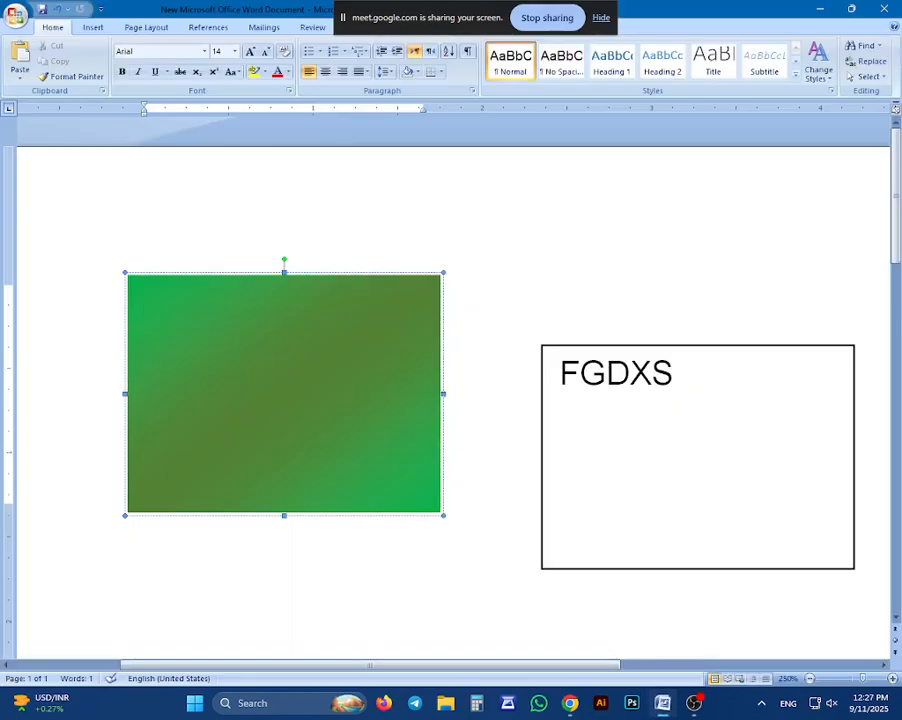
{"action": "left_click", "coordinate": [398, 300]}
{"action": "left_click", "coordinate": [370, 312]}
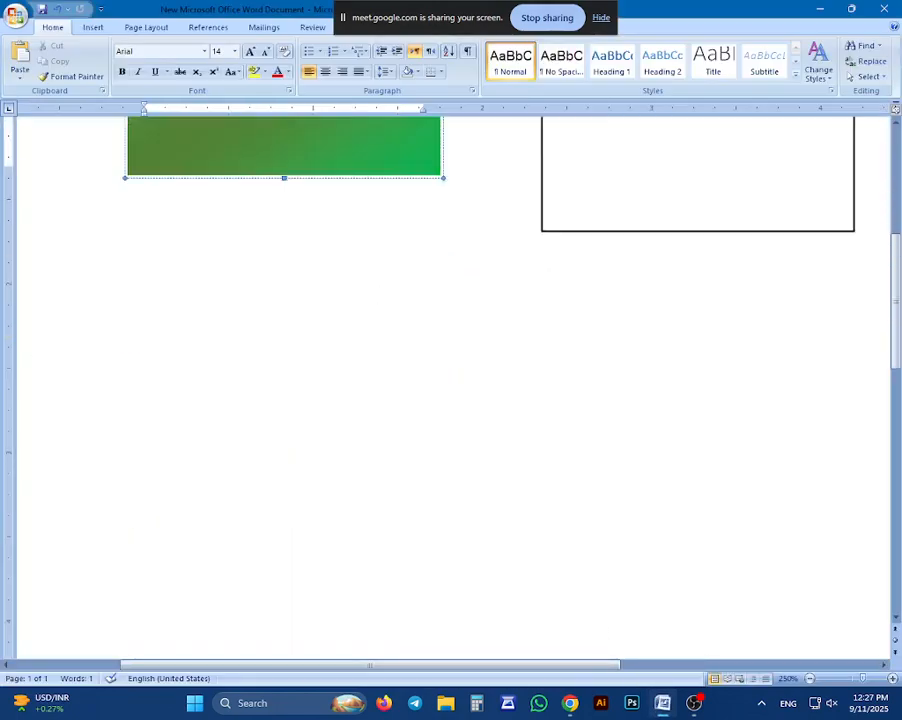
{"action": "scroll", "coordinate": [585, 410], "scroll_direction": "down", "scroll_amount": 4}
{"action": "scroll", "coordinate": [582, 418], "scroll_direction": "up", "scroll_amount": 4}
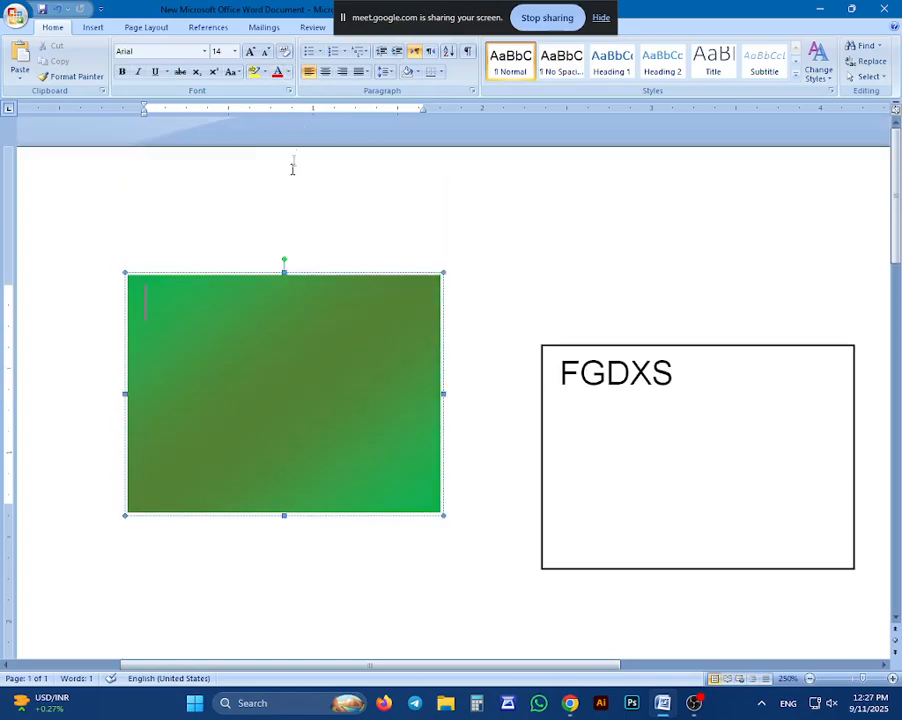
{"action": "double_click", "coordinate": [278, 281]}
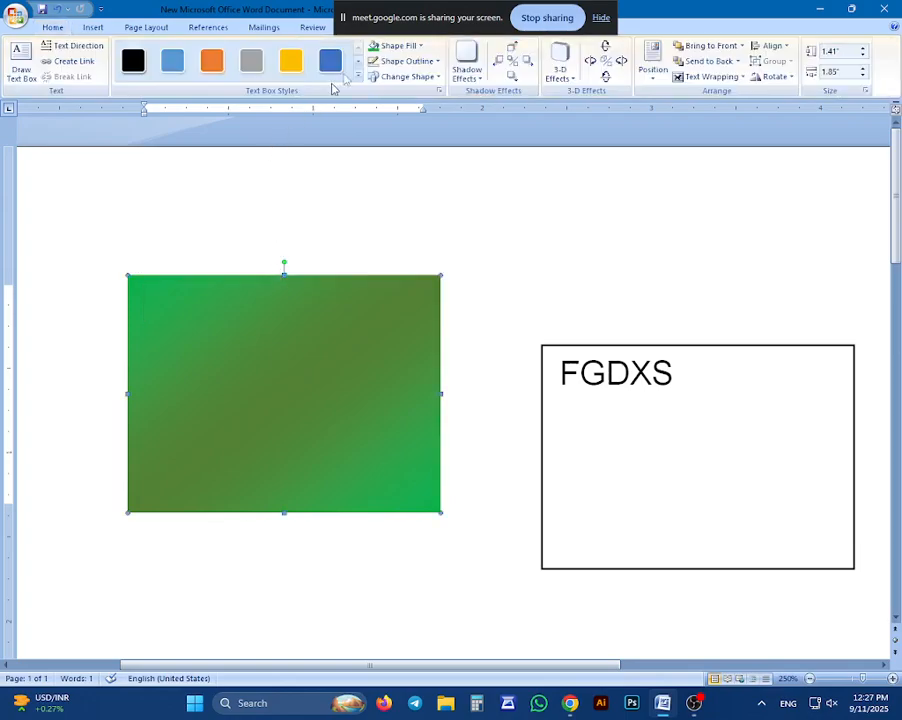
Try to fill the gradient rectangle with the "sample" picture from the Desktop, and cancel the picture selection
{"action": "left_click", "coordinate": [414, 46]}
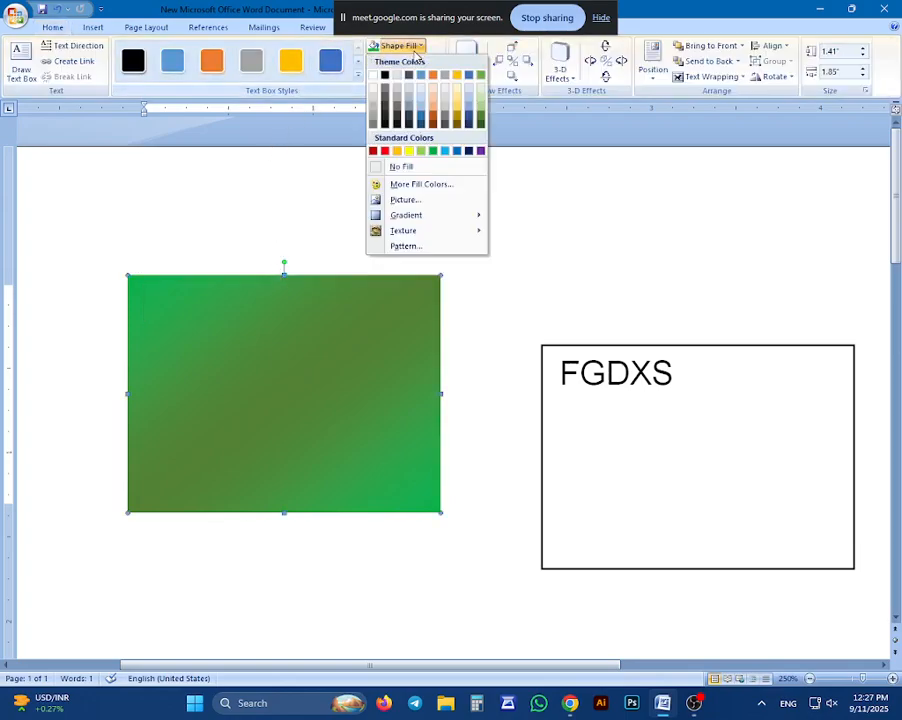
{"action": "left_click", "coordinate": [405, 200]}
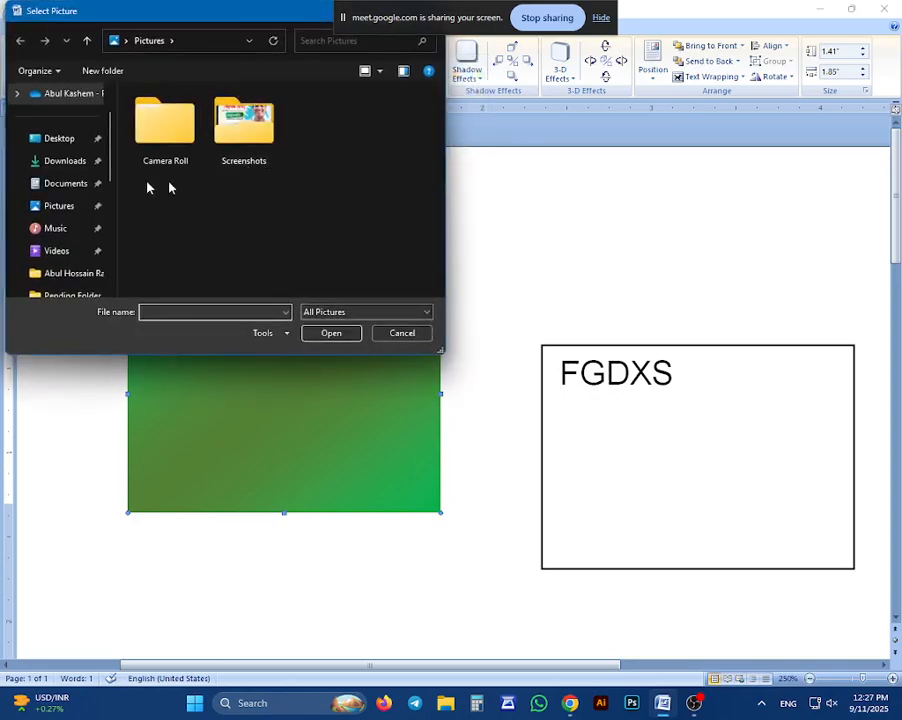
{"action": "left_click", "coordinate": [30, 138]}
{"action": "left_click", "coordinate": [320, 122]}
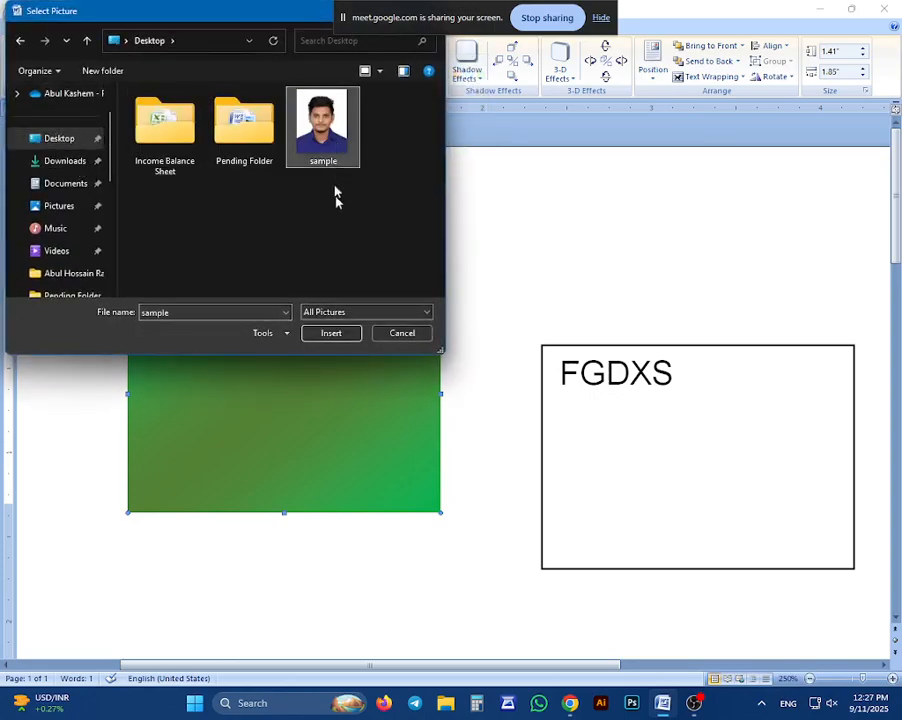
{"action": "left_click", "coordinate": [412, 335]}
{"action": "left_click", "coordinate": [504, 286]}
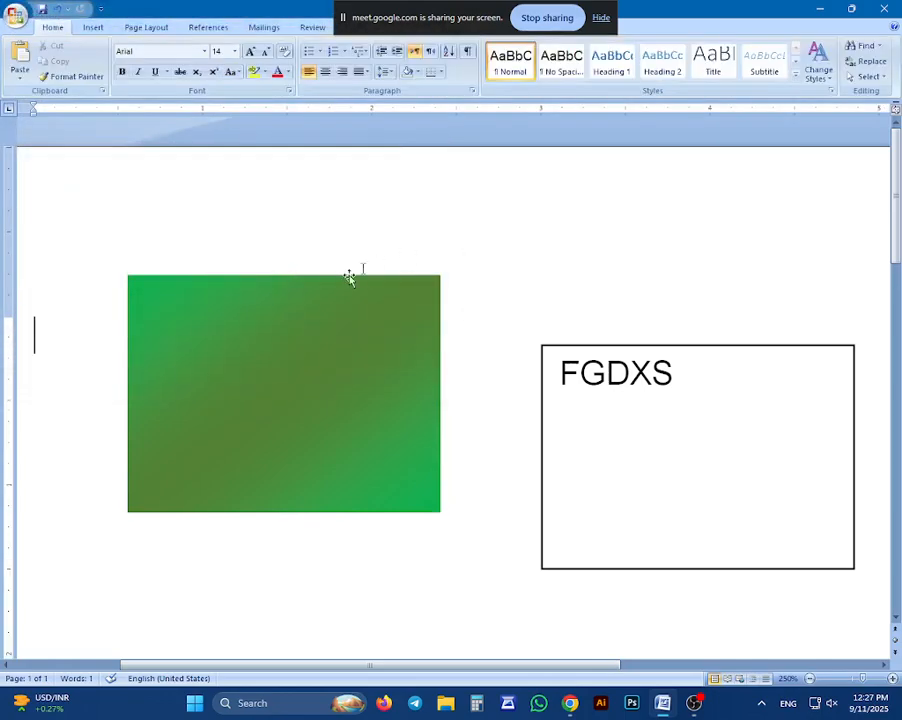
Fill the gradient rectangle with the "sample" picture from the Desktop, and undo the picture fill
{"action": "left_click", "coordinate": [309, 277]}
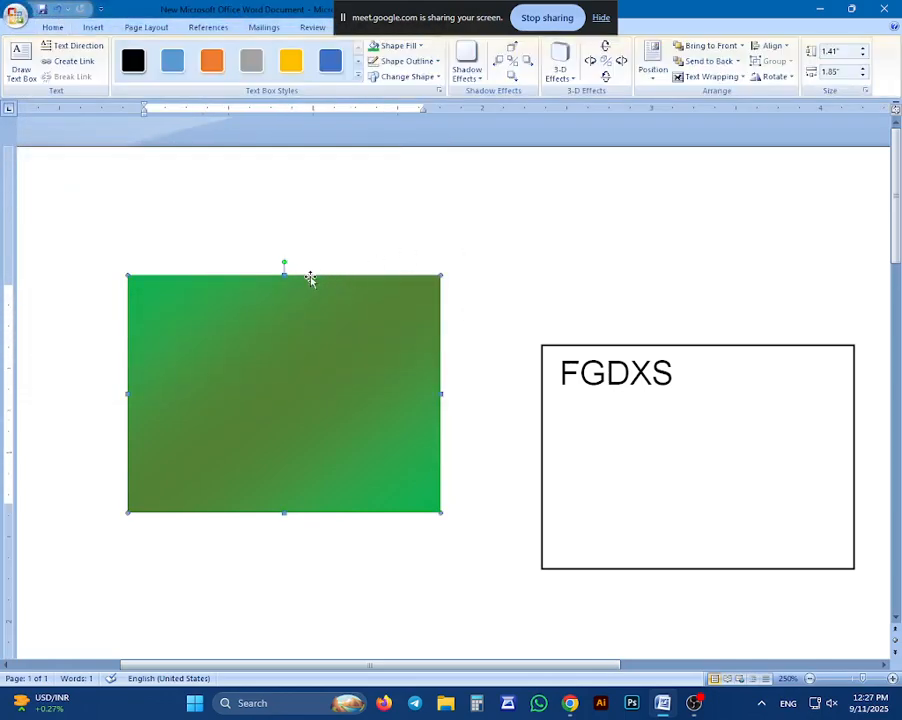
{"action": "left_click", "coordinate": [405, 45]}
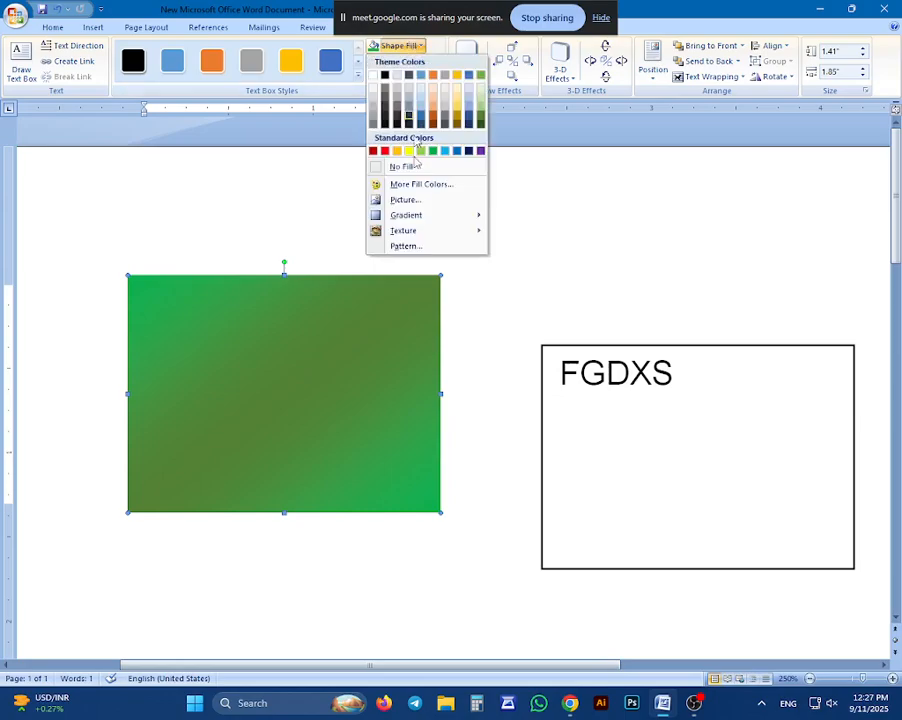
{"action": "left_click", "coordinate": [408, 199]}
{"action": "left_click", "coordinate": [400, 150]}
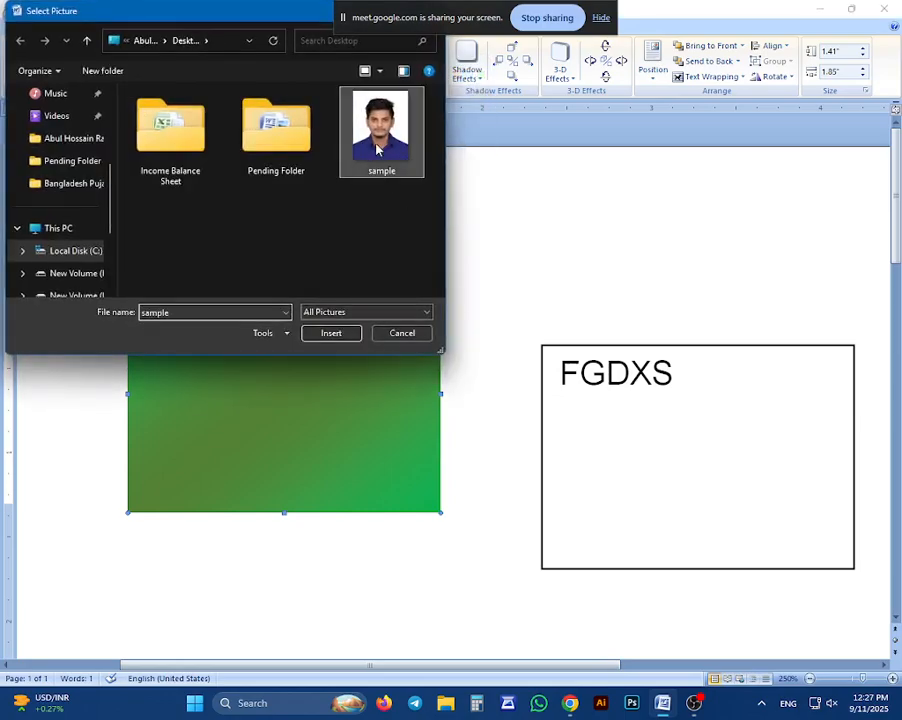
{"action": "left_click", "coordinate": [330, 332]}
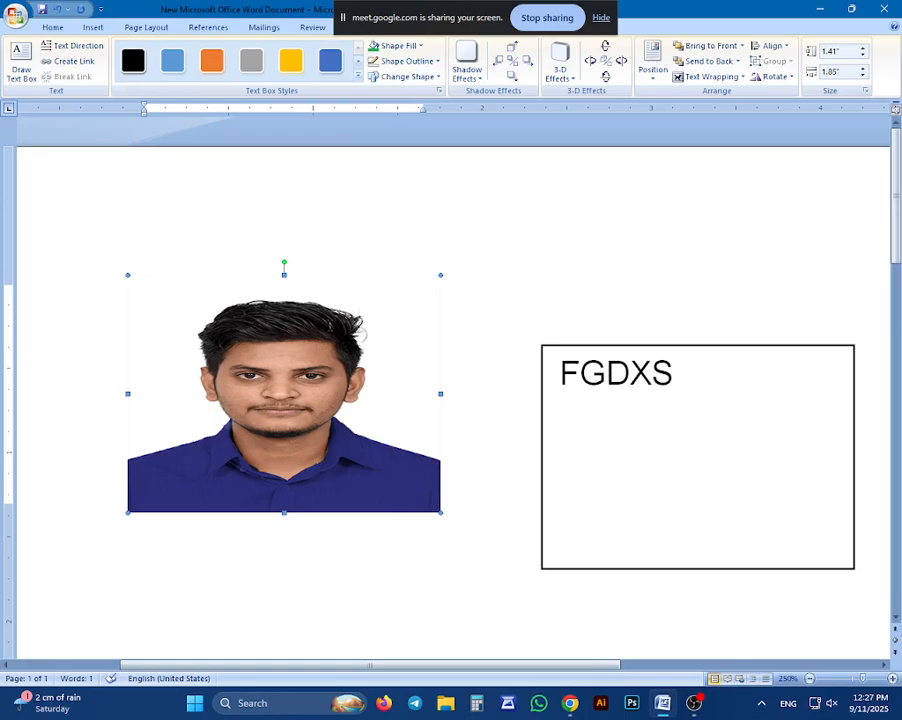
{"action": "key", "text": "ctrl+z"}
{"action": "left_click", "coordinate": [504, 199]}
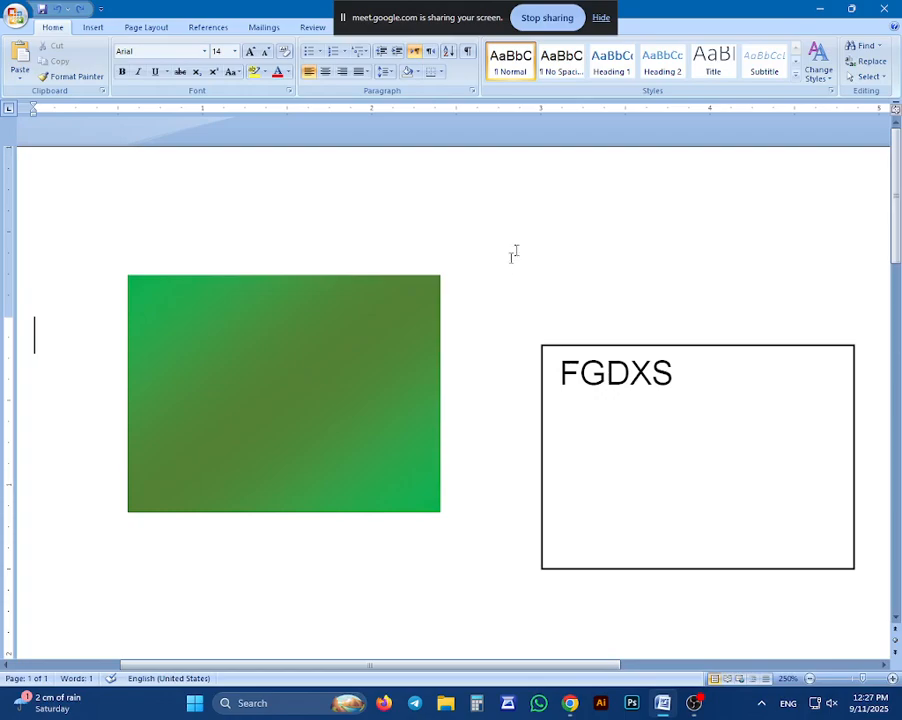
Draw a circle about 0.76" high and 0.75" wide over the gradient rectangle and remove its outline
{"action": "left_click", "coordinate": [397, 280]}
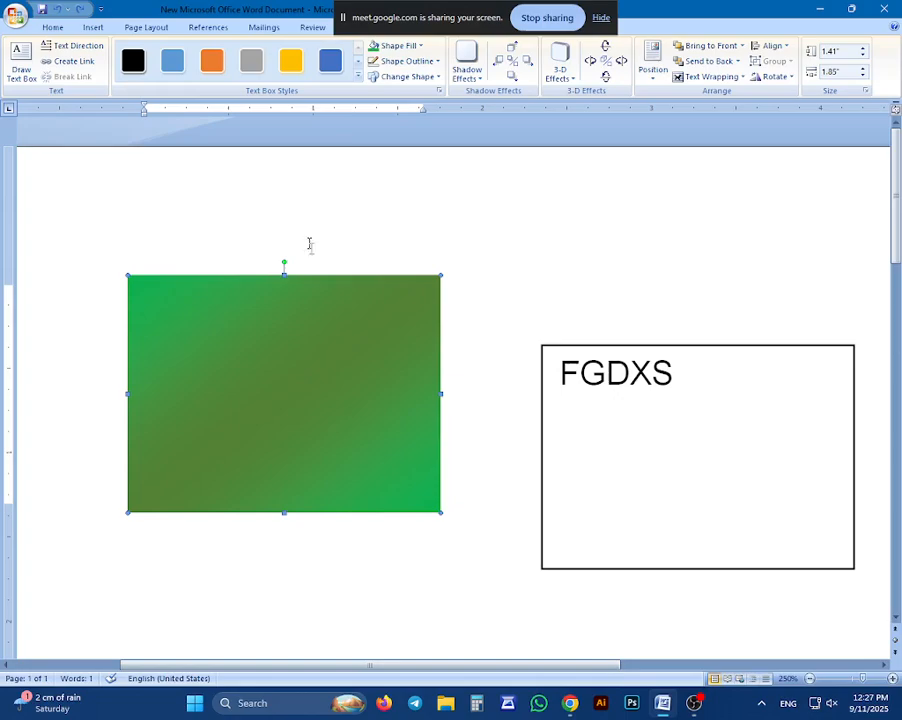
{"action": "left_click", "coordinate": [91, 27]}
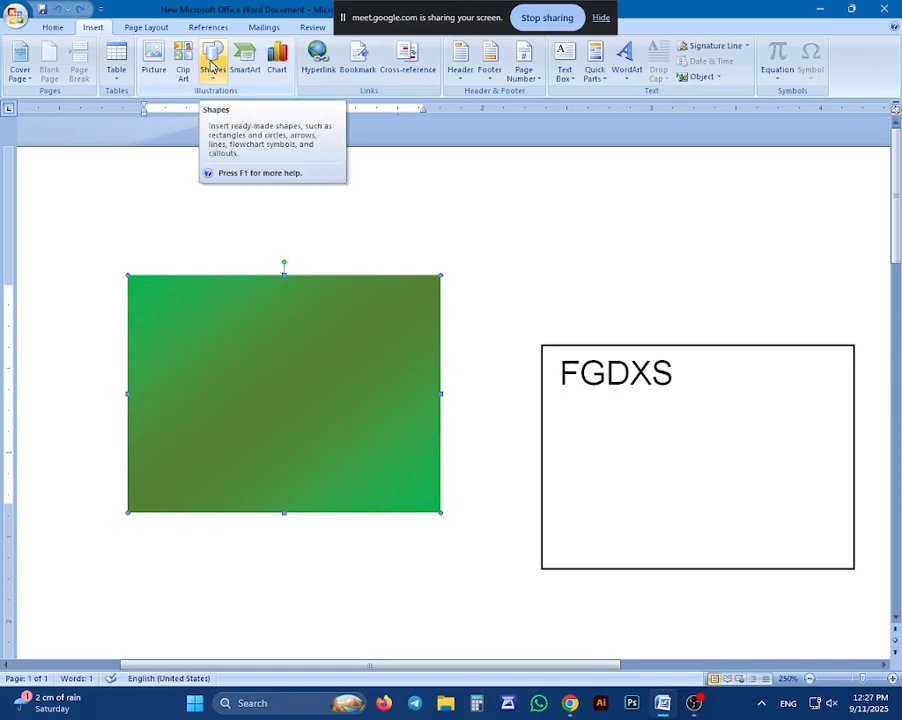
{"action": "left_click", "coordinate": [212, 66]}
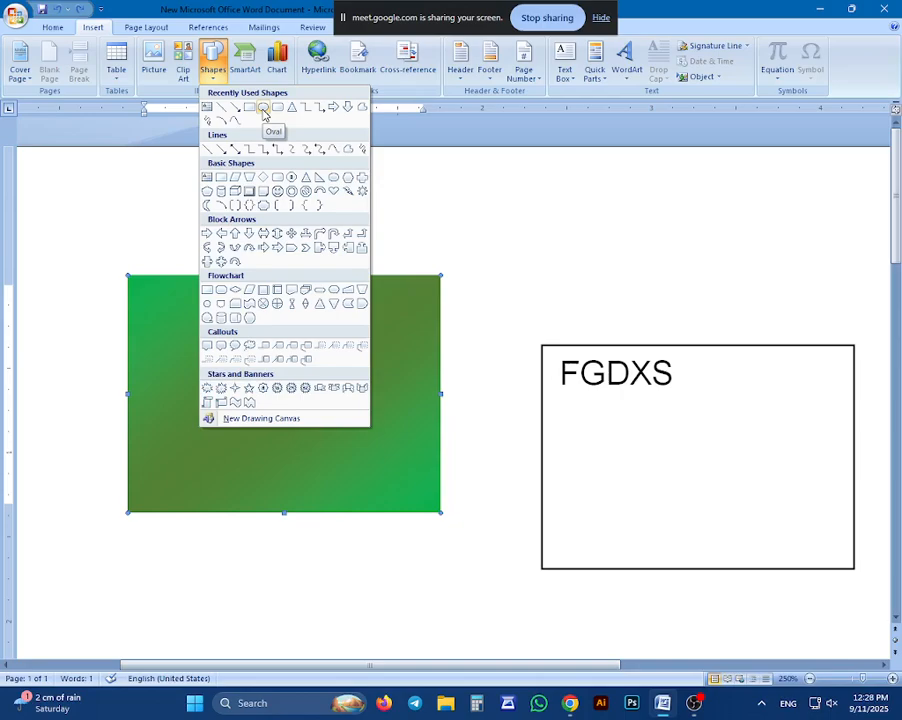
{"action": "left_click", "coordinate": [263, 110]}
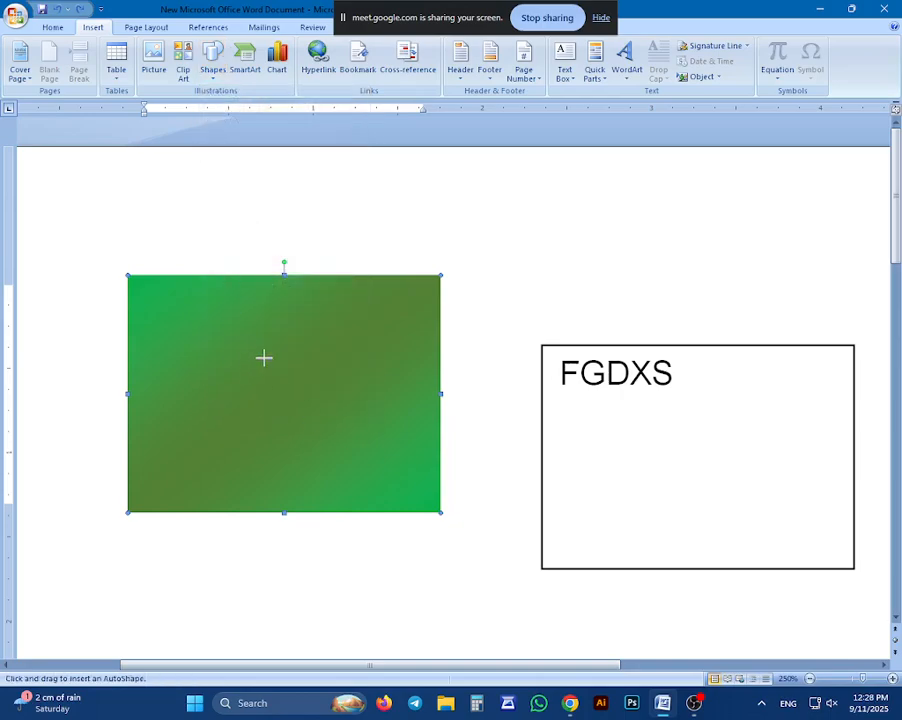
{"action": "left_click_drag", "start_coordinate": [252, 351], "coordinate": [281, 414]}
{"action": "left_click_drag", "start_coordinate": [356, 472], "coordinate": [378, 478]}
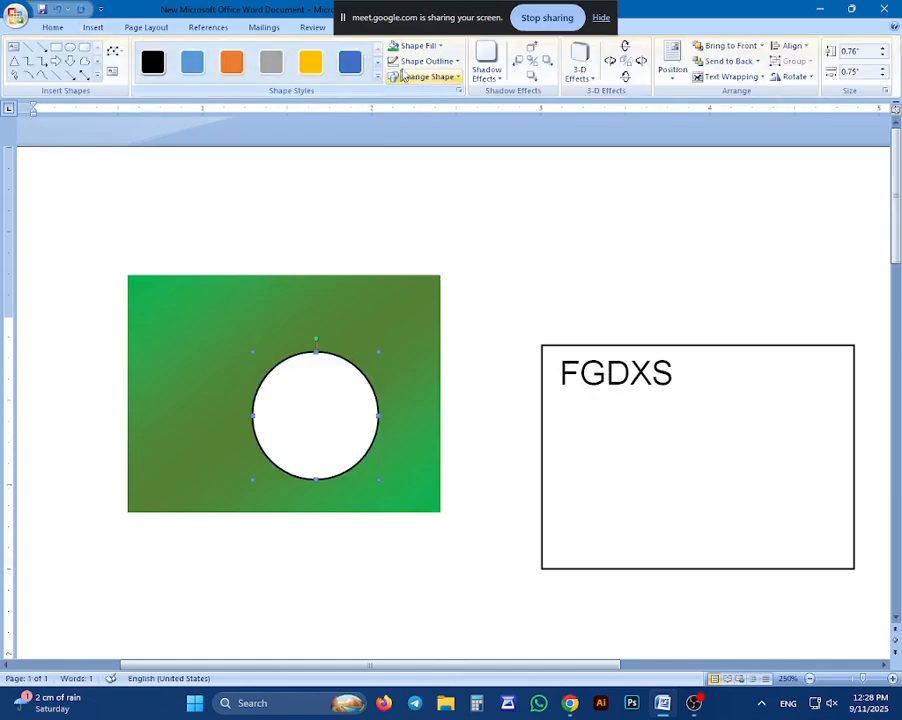
{"action": "left_click", "coordinate": [433, 62]}
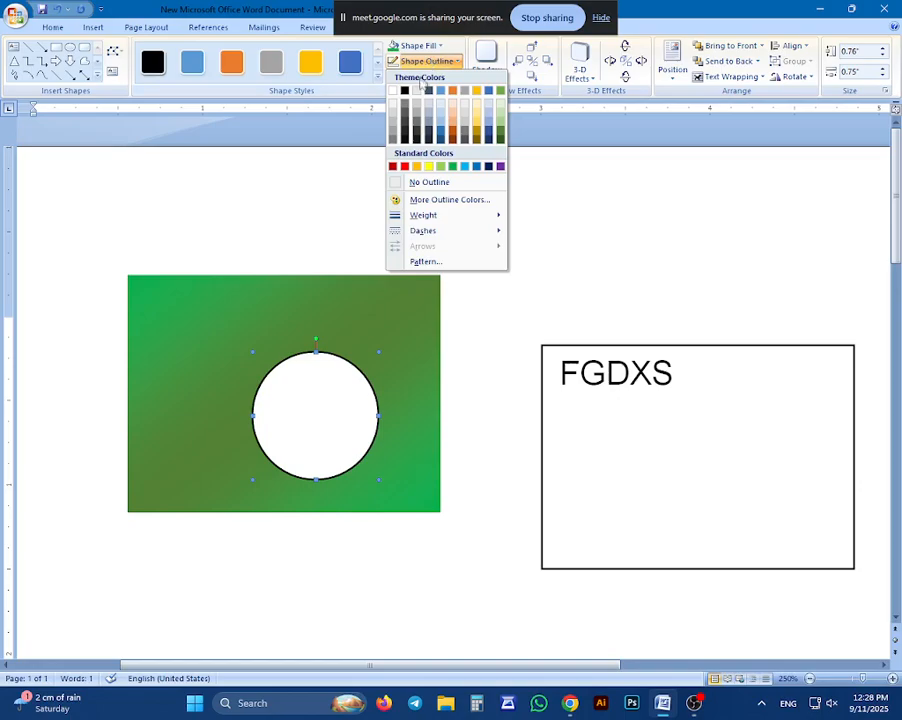
{"action": "left_click", "coordinate": [401, 181]}
Fill the circle with a horizontal two-color gradient of red and dark red, using the variant with the dark red band across the middle
{"action": "left_click", "coordinate": [432, 47]}
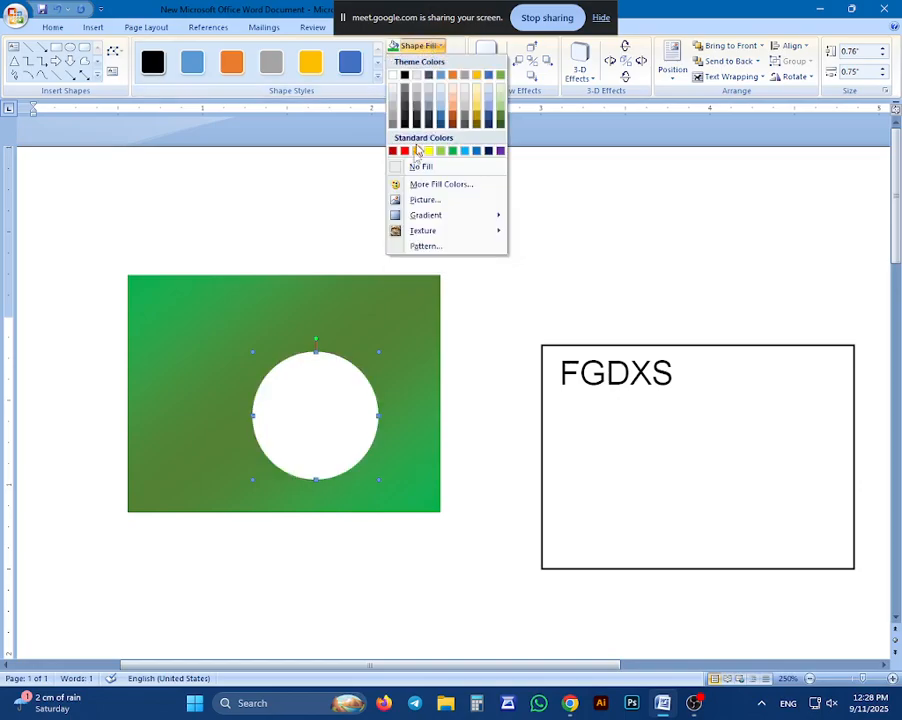
{"action": "mouse_move", "coordinate": [425, 217]}
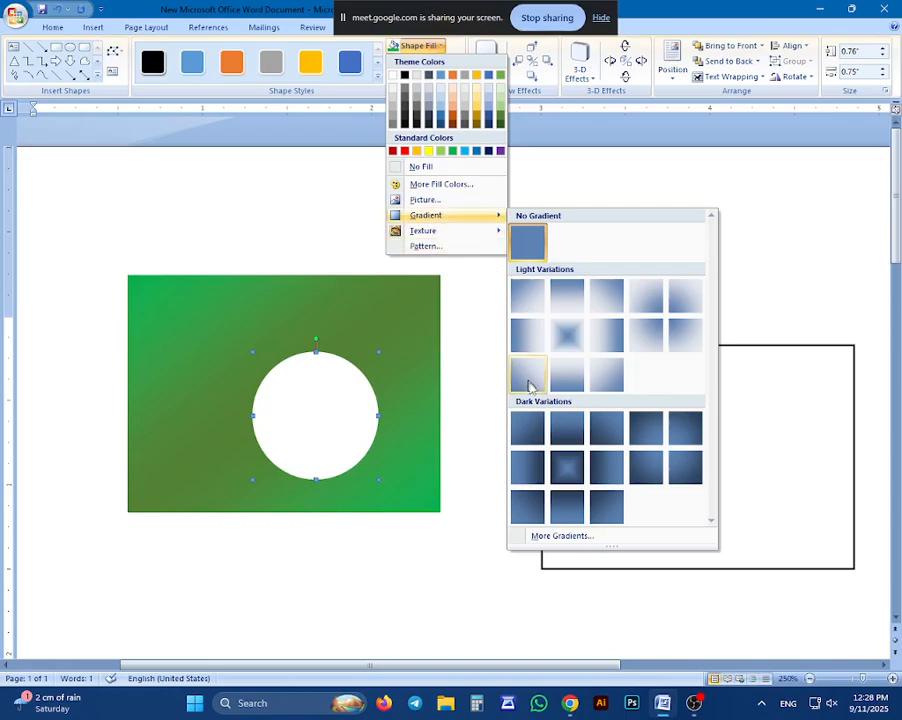
{"action": "left_click", "coordinate": [555, 537]}
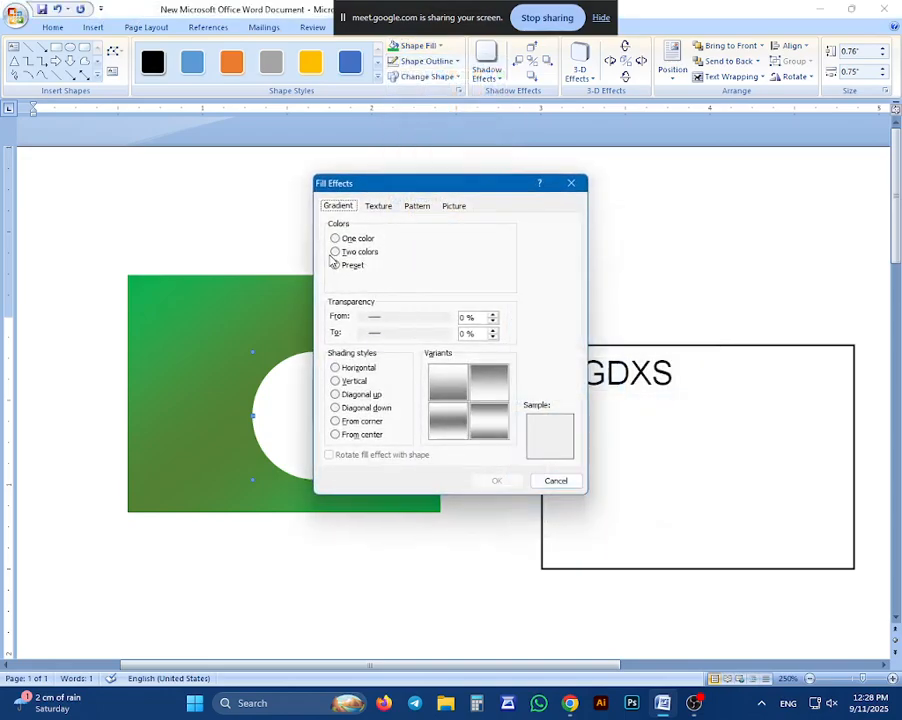
{"action": "left_click", "coordinate": [336, 251]}
{"action": "left_click", "coordinate": [432, 251]}
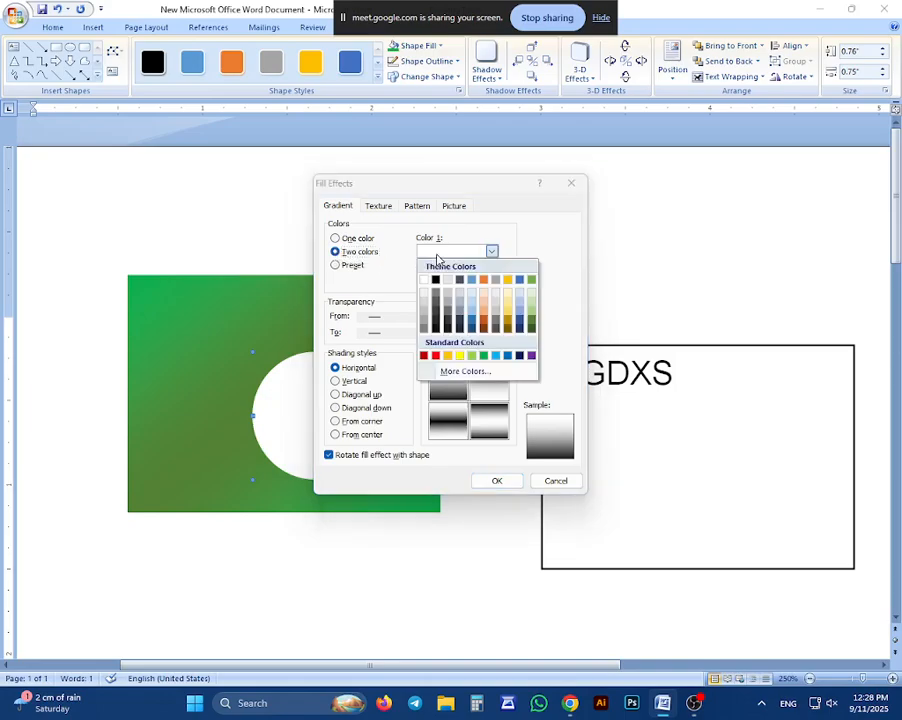
{"action": "left_click", "coordinate": [436, 355]}
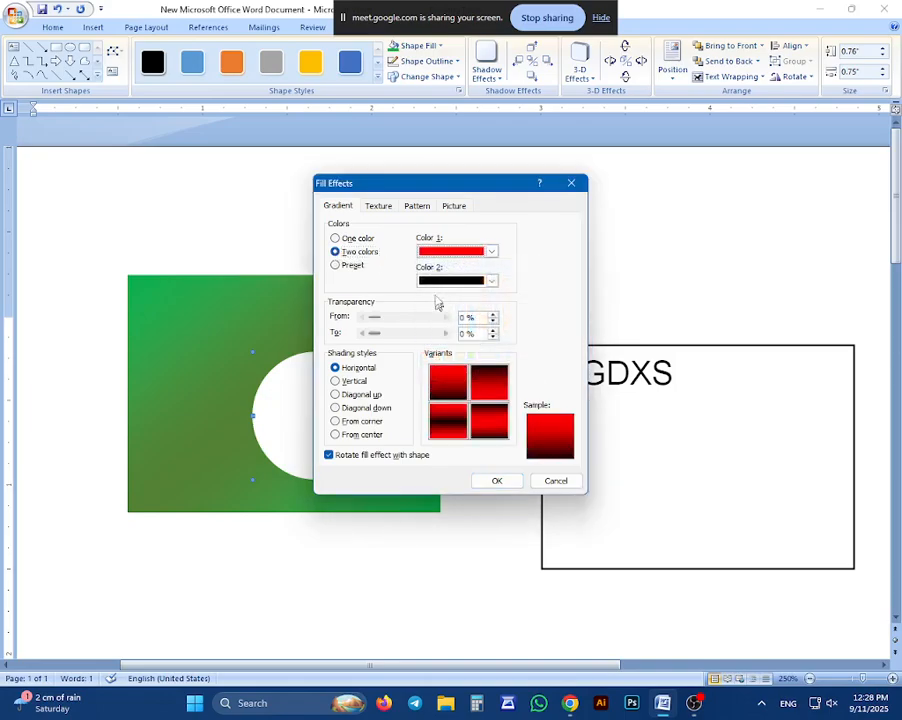
{"action": "left_click", "coordinate": [437, 281]}
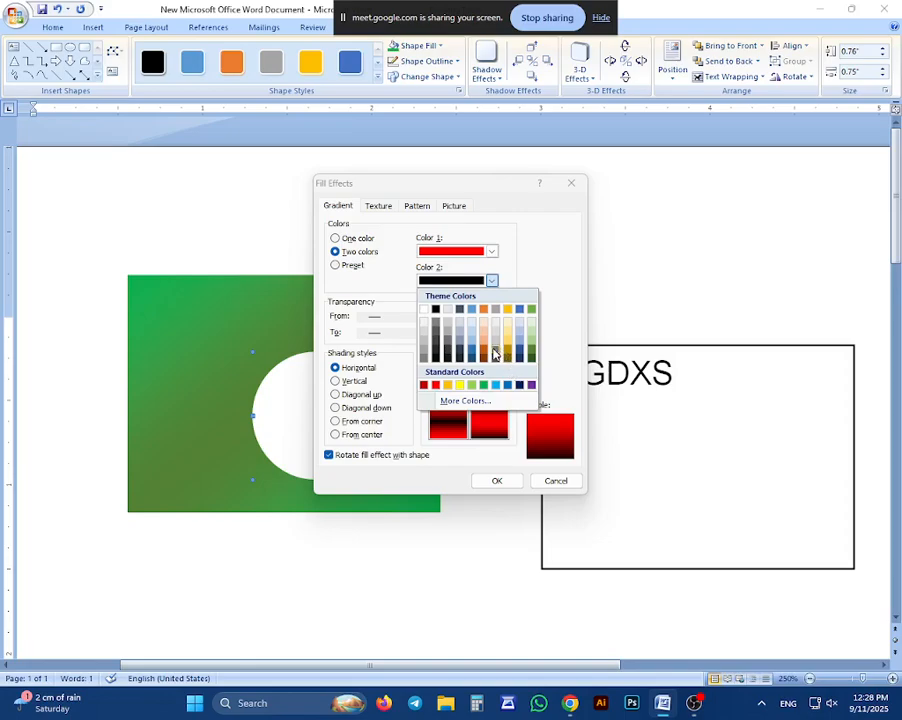
{"action": "left_click", "coordinate": [424, 386]}
{"action": "left_click", "coordinate": [463, 414]}
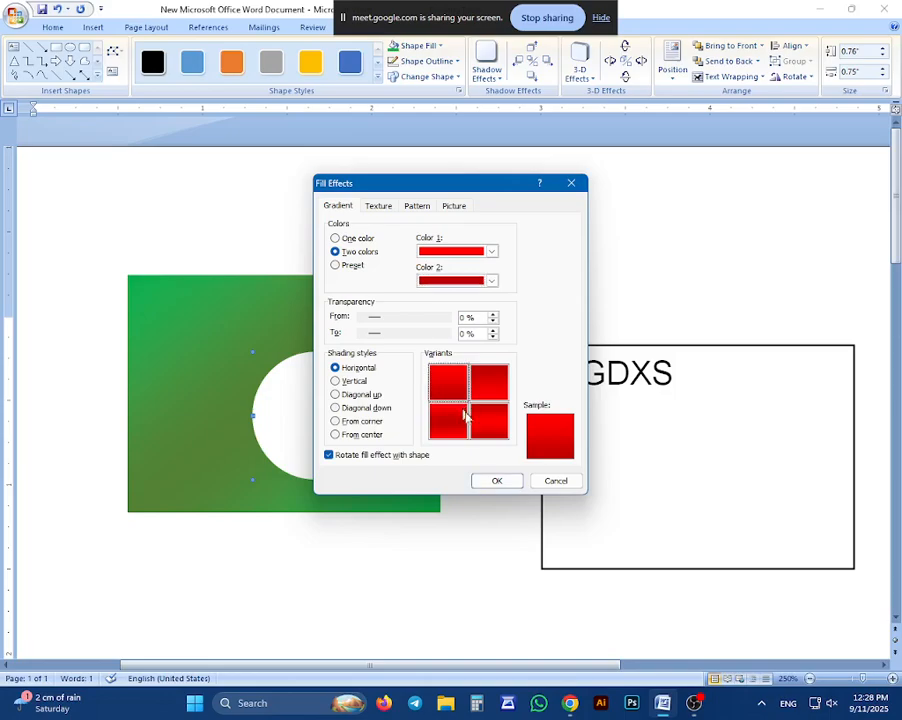
{"action": "left_click", "coordinate": [450, 422]}
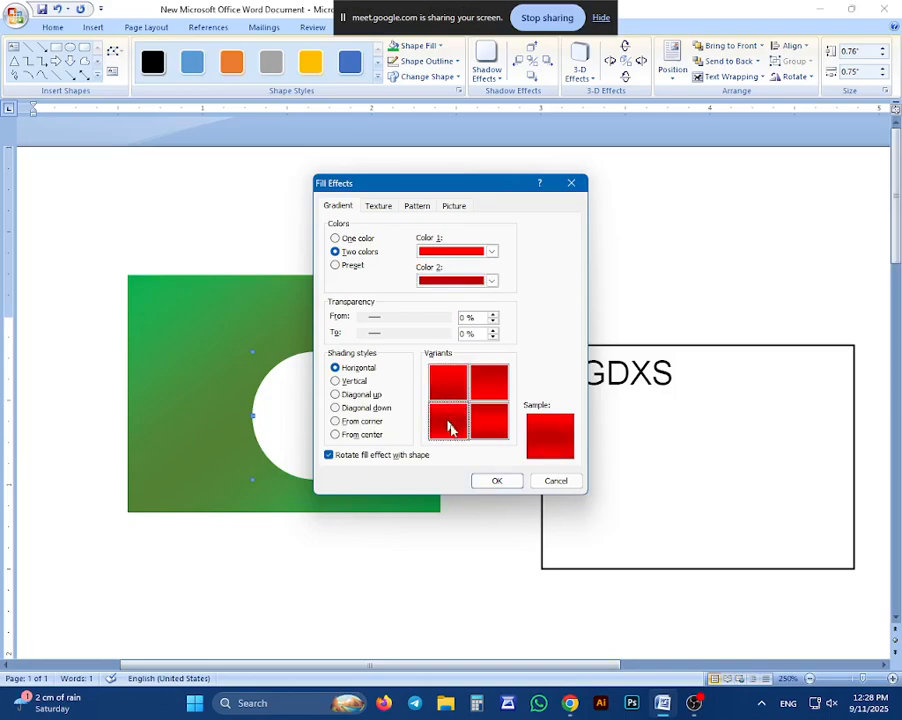
{"action": "left_click", "coordinate": [494, 480]}
Move the red circle to the center of the green gradient rectangle and deselect it
{"action": "left_click_drag", "start_coordinate": [342, 418], "coordinate": [273, 381]}
{"action": "key", "text": "ctrl+Right"}
{"action": "key", "text": "ctrl+Right"}
{"action": "key", "text": "ctrl+Right"}
{"action": "key", "text": "ctrl+Right"}
{"action": "key", "text": "ctrl+Right"}
{"action": "key", "text": "ctrl+Right"}
{"action": "key", "text": "ctrl+Right"}
{"action": "key", "text": "ctrl+Right"}
{"action": "key", "text": "ctrl+Right"}
{"action": "key", "text": "ctrl+Right"}
{"action": "key", "text": "ctrl+Right"}
{"action": "key", "text": "ctrl+Right"}
{"action": "key", "text": "ctrl+Right"}
{"action": "key", "text": "ctrl+Right"}
{"action": "key", "text": "ctrl+Right"}
{"action": "key", "text": "ctrl+Right"}
{"action": "key", "text": "ctrl+Right"}
{"action": "key", "text": "ctrl+Right"}
{"action": "key", "text": "ctrl+Right"}
{"action": "key", "text": "ctrl+Right"}
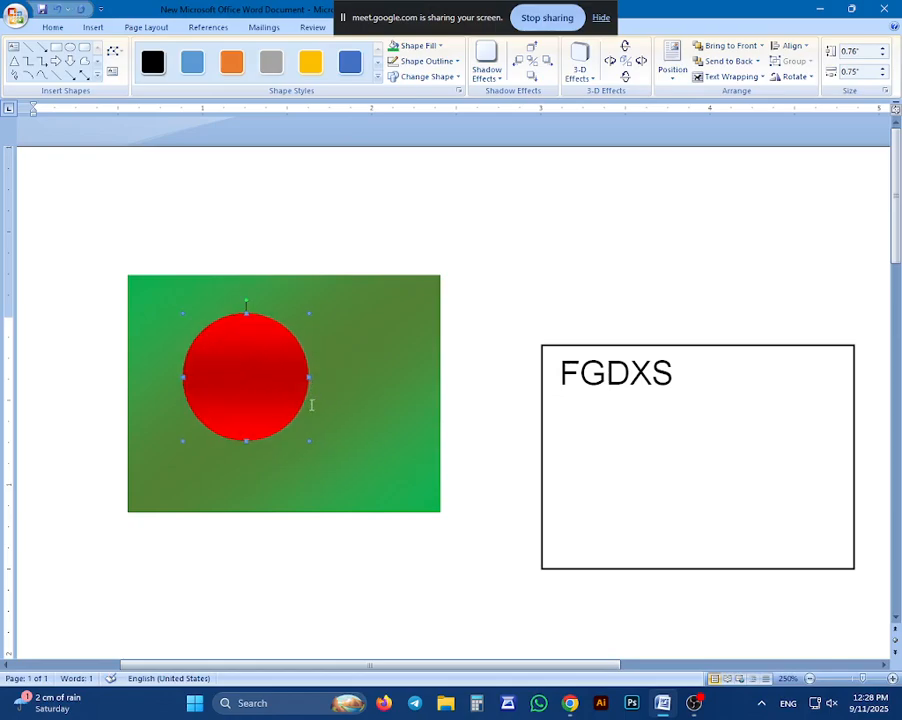
{"action": "key", "text": "ctrl+Right"}
{"action": "key", "text": "ctrl+Right"}
{"action": "key", "text": "ctrl+Right"}
{"action": "key", "text": "ctrl+Right"}
{"action": "key", "text": "ctrl+Right"}
{"action": "key", "text": "ctrl+Right"}
{"action": "key", "text": "ctrl+Right"}
{"action": "key", "text": "ctrl+Right"}
{"action": "key", "text": "ctrl+Right"}
{"action": "key", "text": "ctrl+Right"}
{"action": "key", "text": "ctrl+Right"}
{"action": "key", "text": "ctrl+Right"}
{"action": "key", "text": "ctrl+Right"}
{"action": "key", "text": "ctrl+Right"}
{"action": "key", "text": "ctrl+Right"}
{"action": "key", "text": "ctrl+Right"}
{"action": "key", "text": "ctrl+Right"}
{"action": "key", "text": "ctrl+Right"}
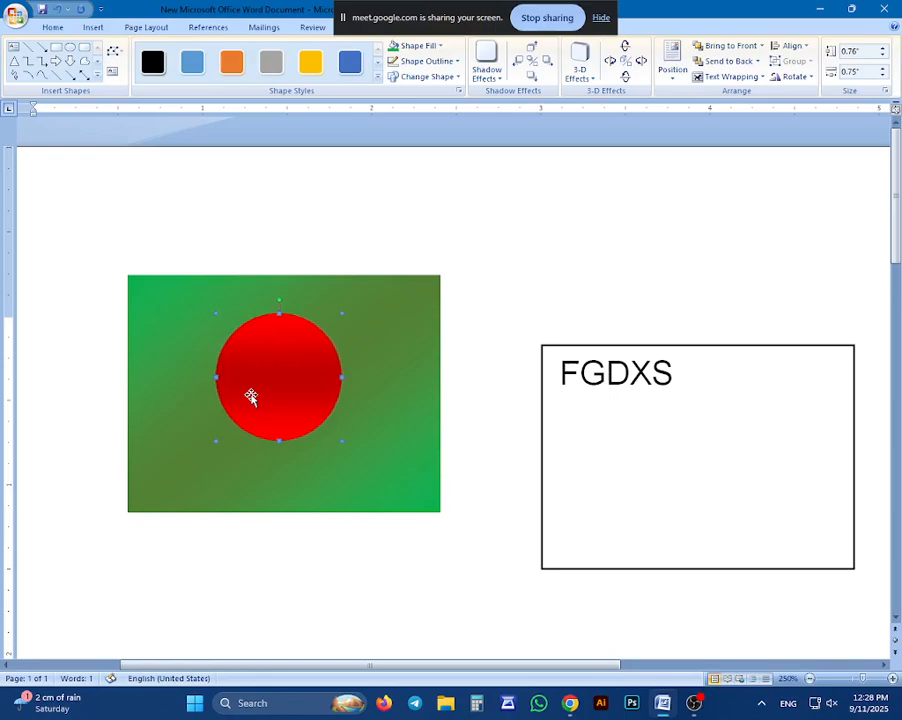
{"action": "key", "text": "ctrl+Down"}
{"action": "key", "text": "ctrl+Down"}
{"action": "key", "text": "ctrl+Down"}
{"action": "key", "text": "ctrl+Down"}
{"action": "key", "text": "ctrl+Down"}
{"action": "key", "text": "ctrl+Down"}
{"action": "key", "text": "ctrl+Down"}
{"action": "key", "text": "ctrl+Down"}
{"action": "key", "text": "ctrl+Down"}
{"action": "key", "text": "ctrl+Down"}
{"action": "key", "text": "ctrl+Down"}
{"action": "key", "text": "ctrl+Down"}
{"action": "key", "text": "ctrl+Down"}
{"action": "key", "text": "ctrl+Down"}
{"action": "key", "text": "ctrl+Down"}
{"action": "key", "text": "ctrl+Down"}
{"action": "key", "text": "ctrl+Down"}
{"action": "key", "text": "ctrl+Down"}
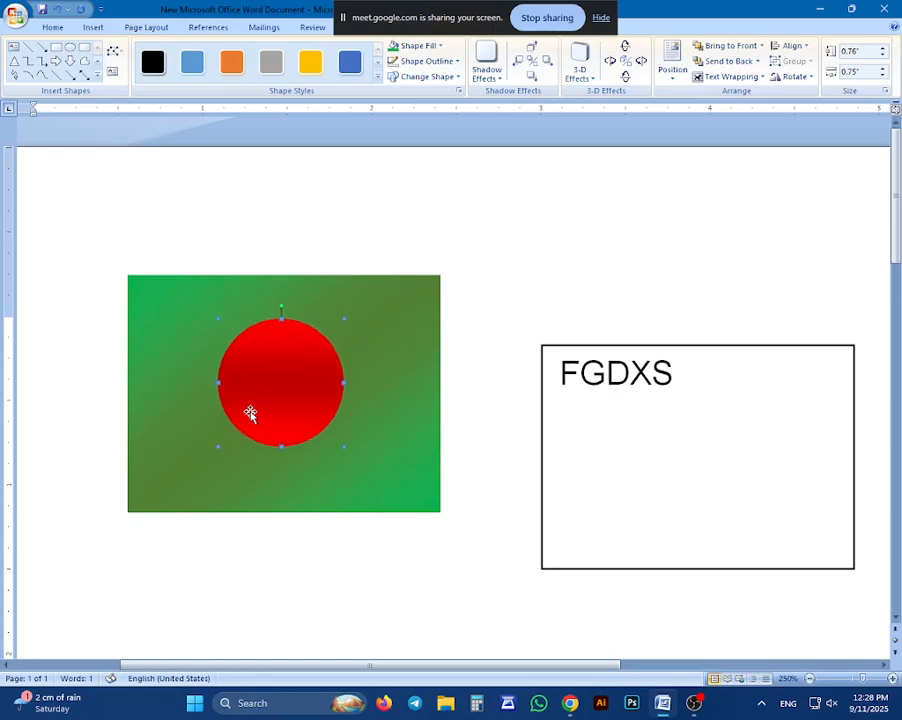
{"action": "key", "text": "ctrl+Right"}
{"action": "key", "text": "ctrl+Right"}
{"action": "key", "text": "ctrl+Right"}
{"action": "key", "text": "ctrl+Right"}
{"action": "key", "text": "ctrl+Right"}
{"action": "key", "text": "ctrl+Right"}
{"action": "key", "text": "ctrl+Right"}
{"action": "key", "text": "ctrl+Right"}
{"action": "key", "text": "ctrl+Right"}
{"action": "key", "text": "ctrl+Right"}
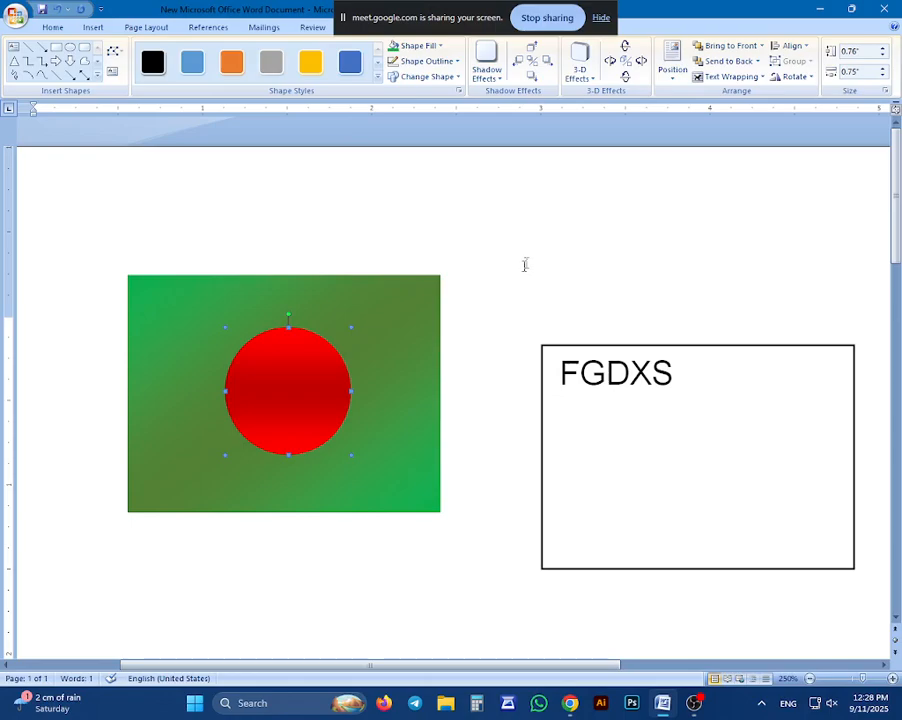
{"action": "left_click", "coordinate": [520, 262]}
{"action": "scroll", "coordinate": [480, 258], "scroll_direction": "down", "scroll_amount": 2}
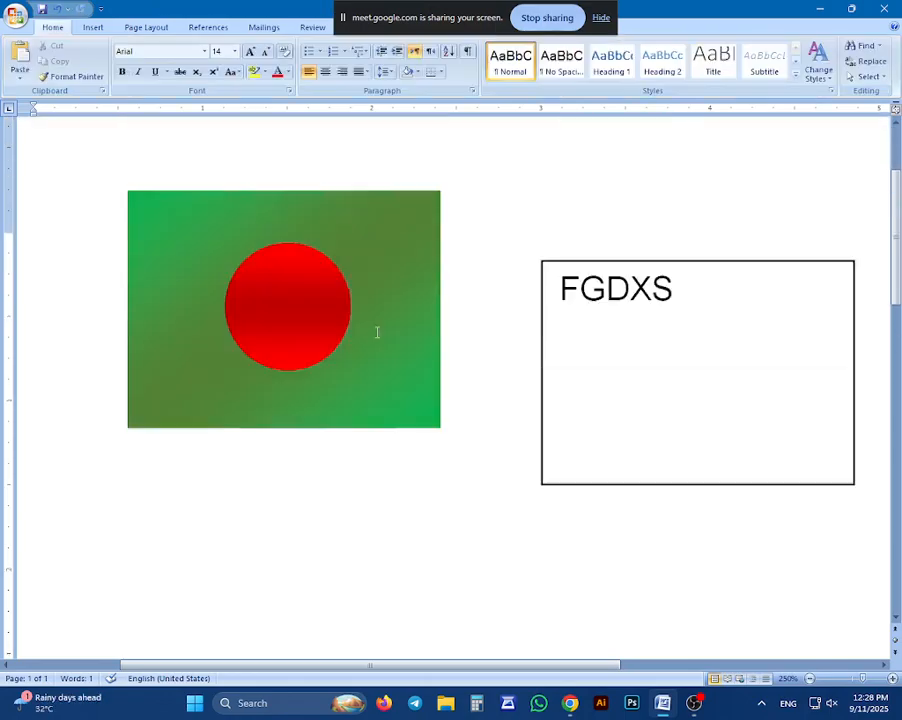
{"action": "scroll", "coordinate": [374, 330], "scroll_direction": "up", "scroll_amount": 2}
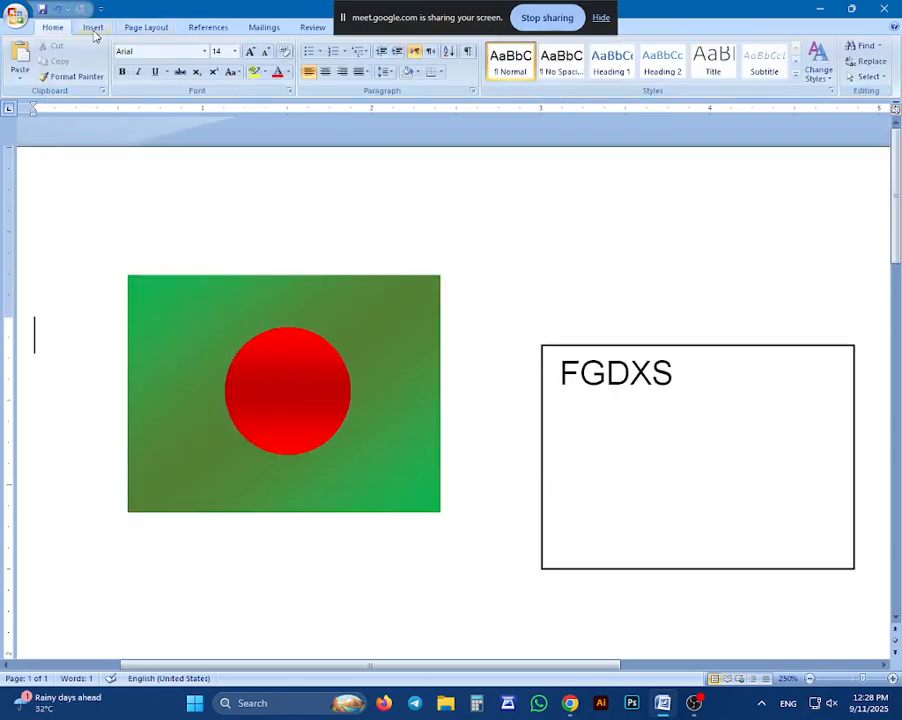
Insert a new drawing canvas and undo its insertion
{"action": "left_click", "coordinate": [92, 28]}
{"action": "left_click", "coordinate": [215, 72]}
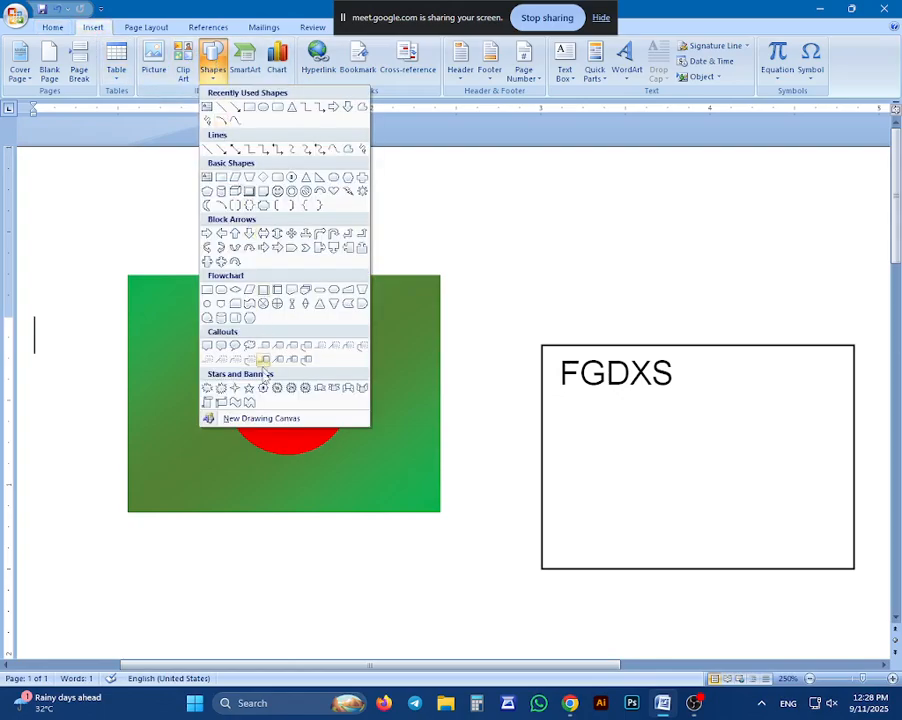
{"action": "left_click", "coordinate": [267, 419]}
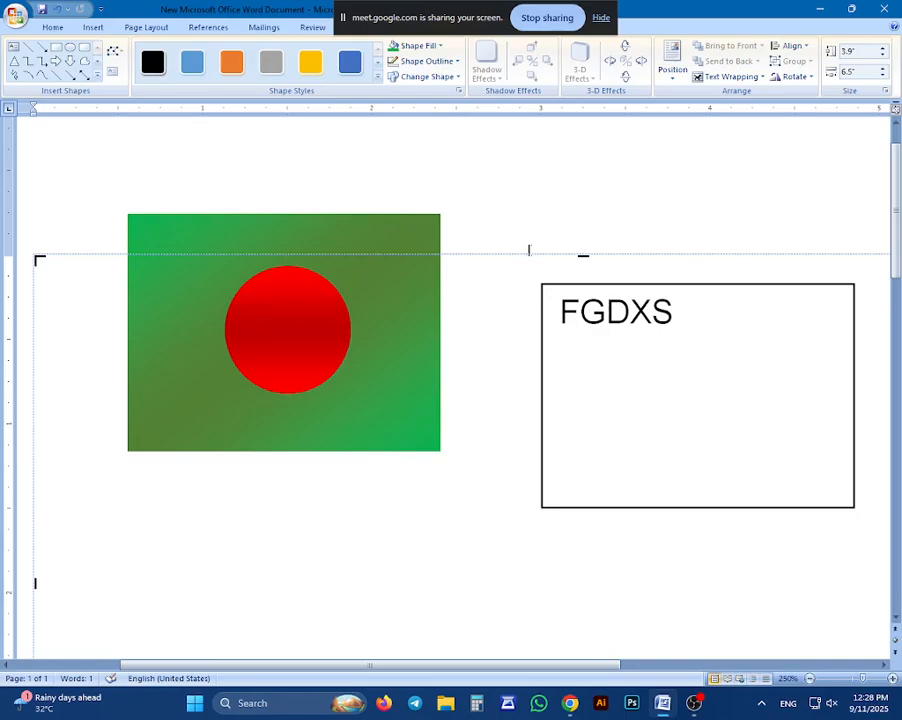
{"action": "key", "text": "ctrl+z"}
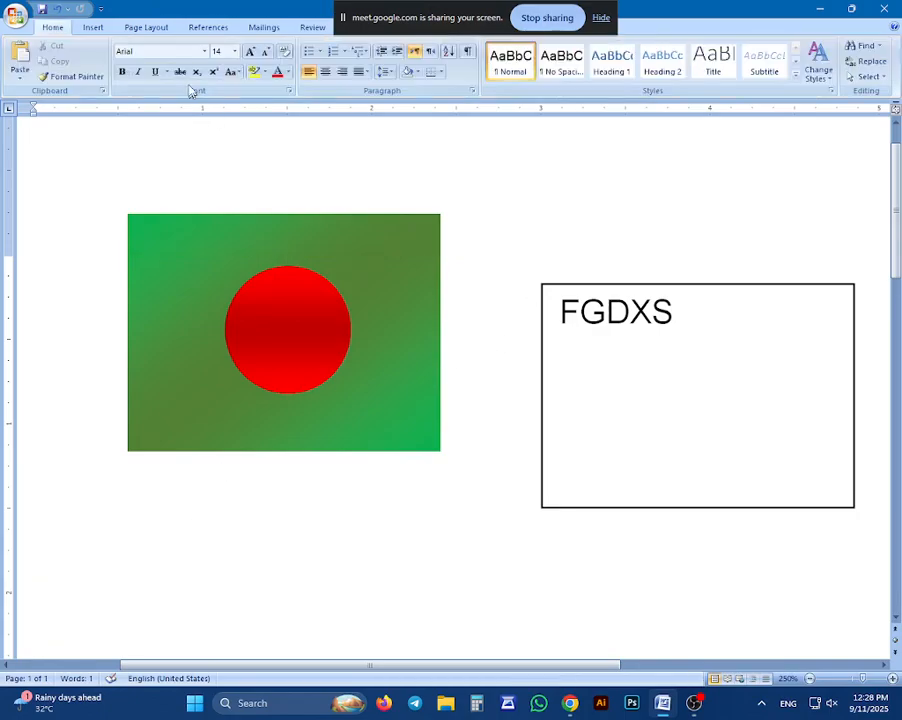
Apply the Parallel 3-D effect that extrudes down and to the left to the green gradient rectangle
{"action": "left_click", "coordinate": [361, 218]}
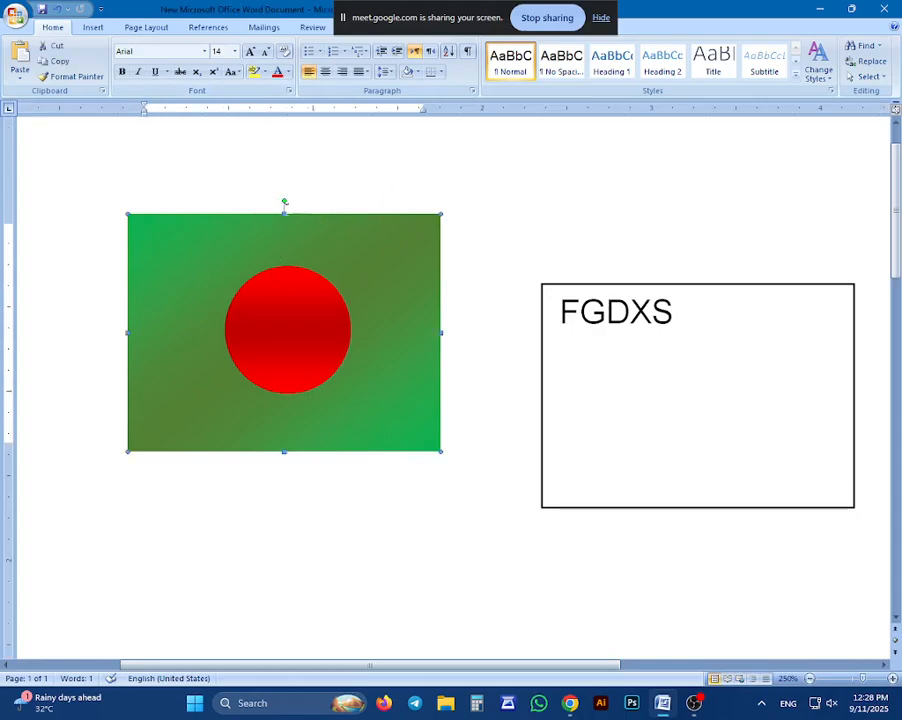
{"action": "double_click", "coordinate": [284, 212]}
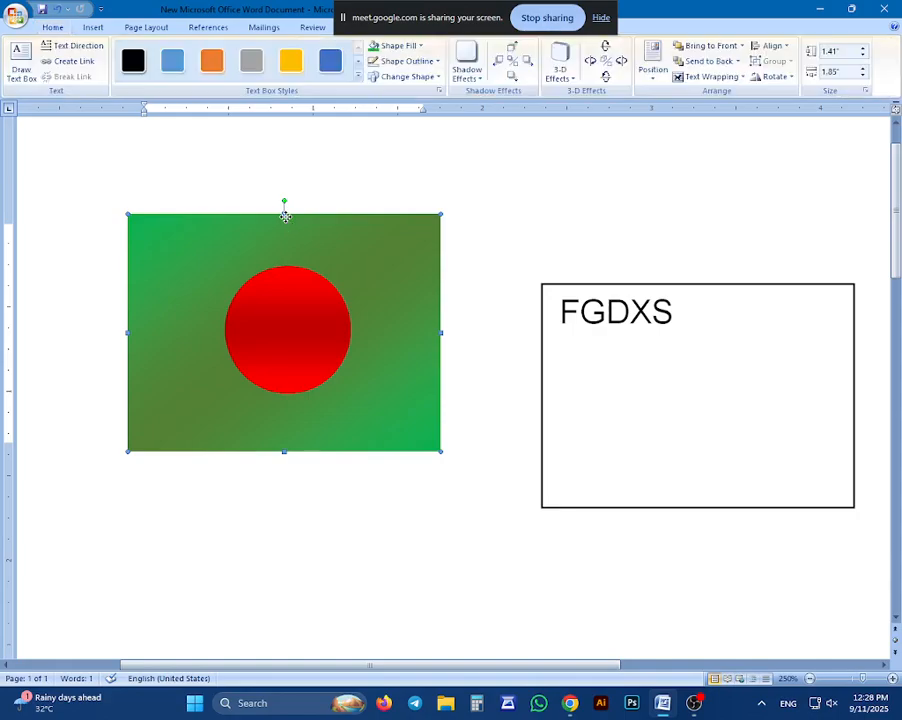
{"action": "left_click", "coordinate": [455, 72]}
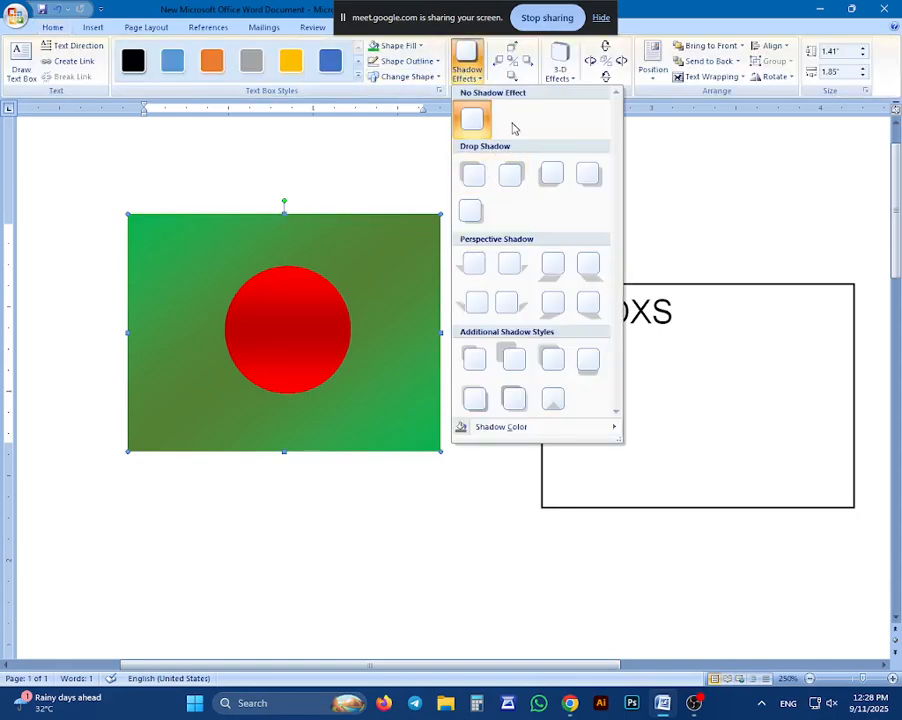
{"action": "left_click", "coordinate": [558, 62]}
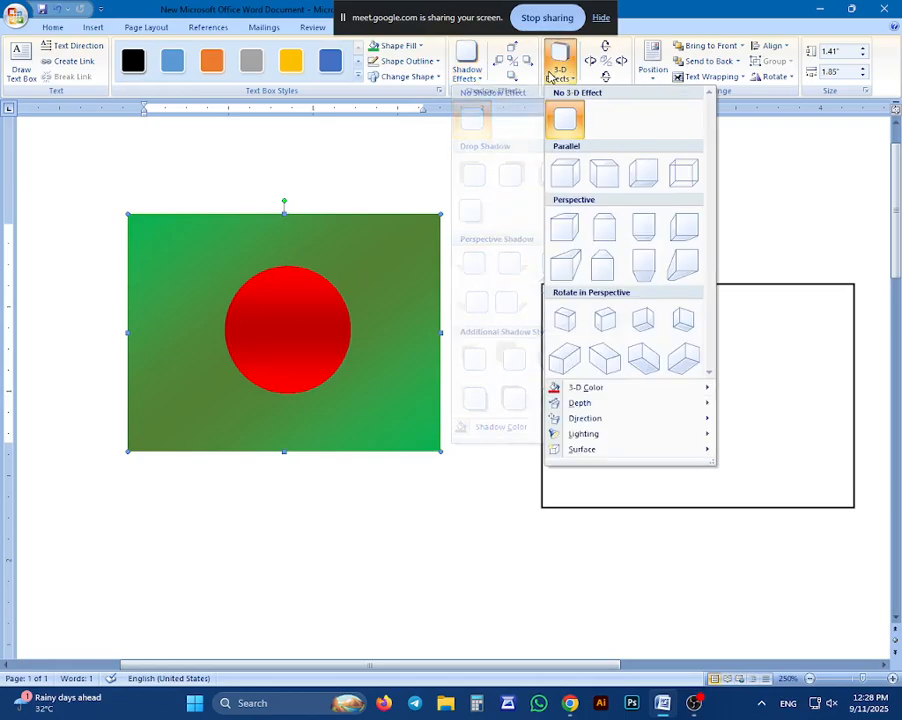
{"action": "left_click", "coordinate": [596, 174]}
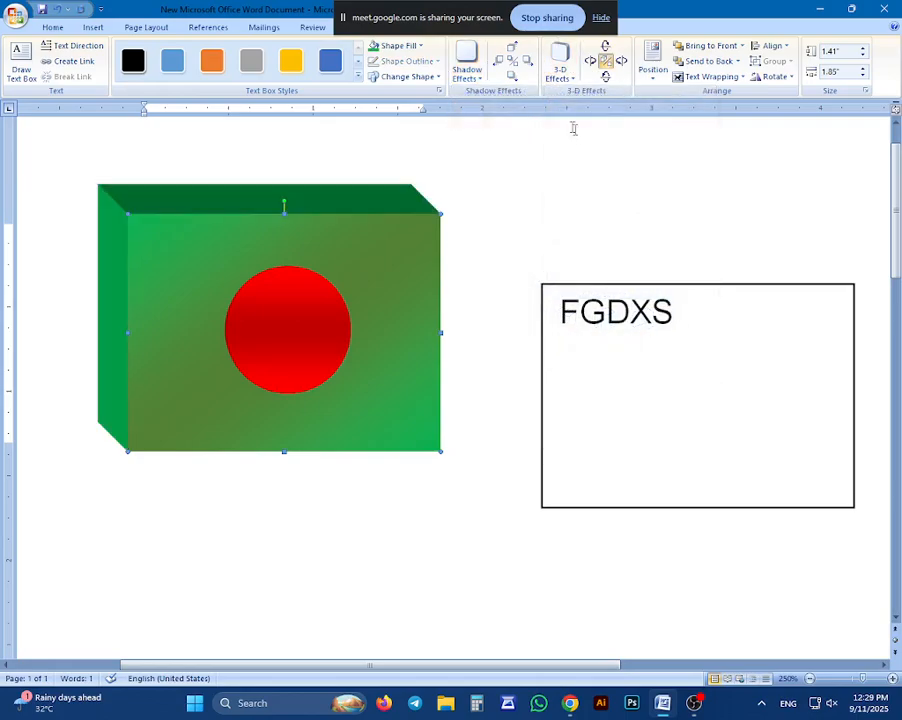
{"action": "left_click", "coordinate": [558, 78]}
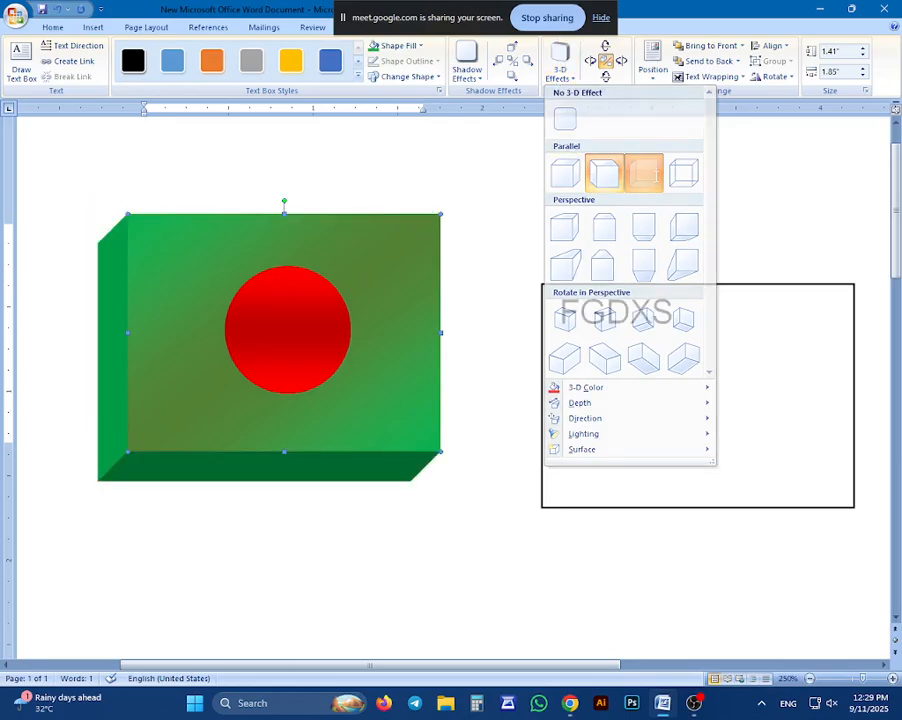
{"action": "left_click", "coordinate": [644, 174]}
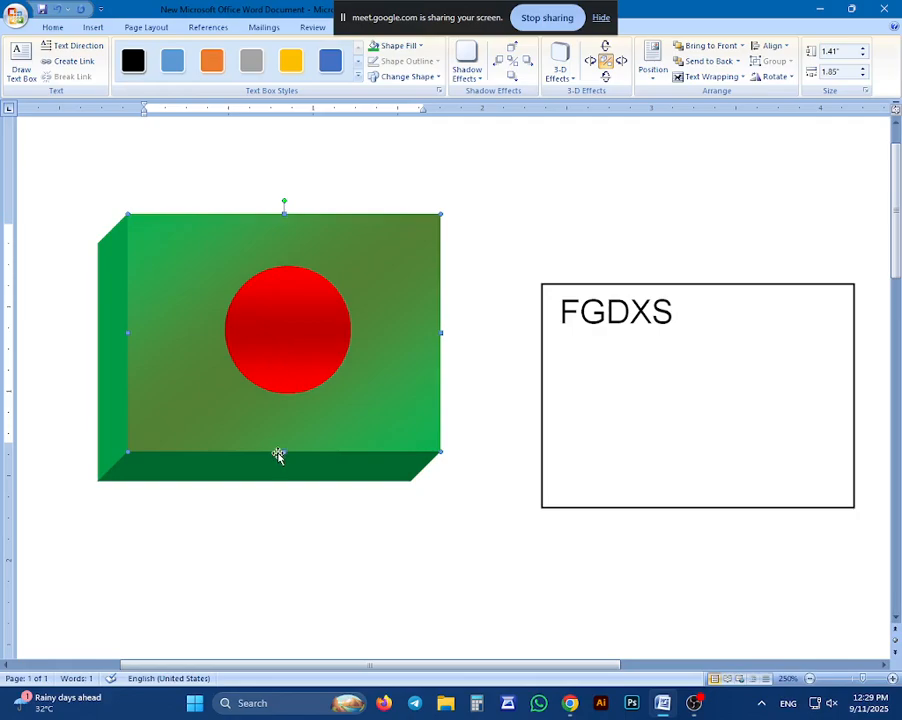
Try a large Rotate in Perspective 3-D effect on the red circle, and undo moving the circle down and to the left
{"action": "left_click", "coordinate": [247, 347]}
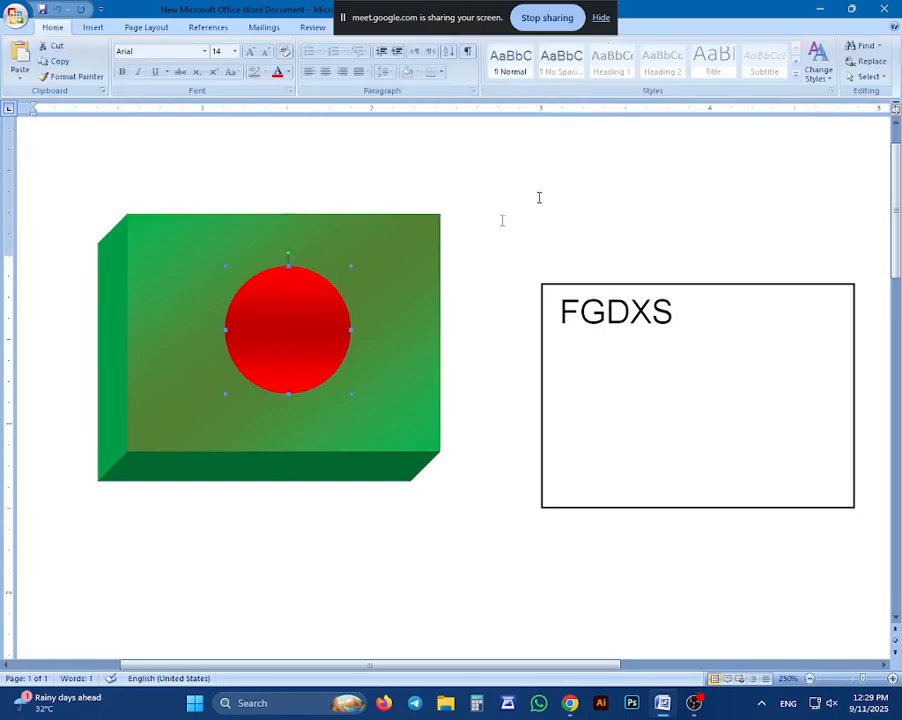
{"action": "double_click", "coordinate": [306, 293]}
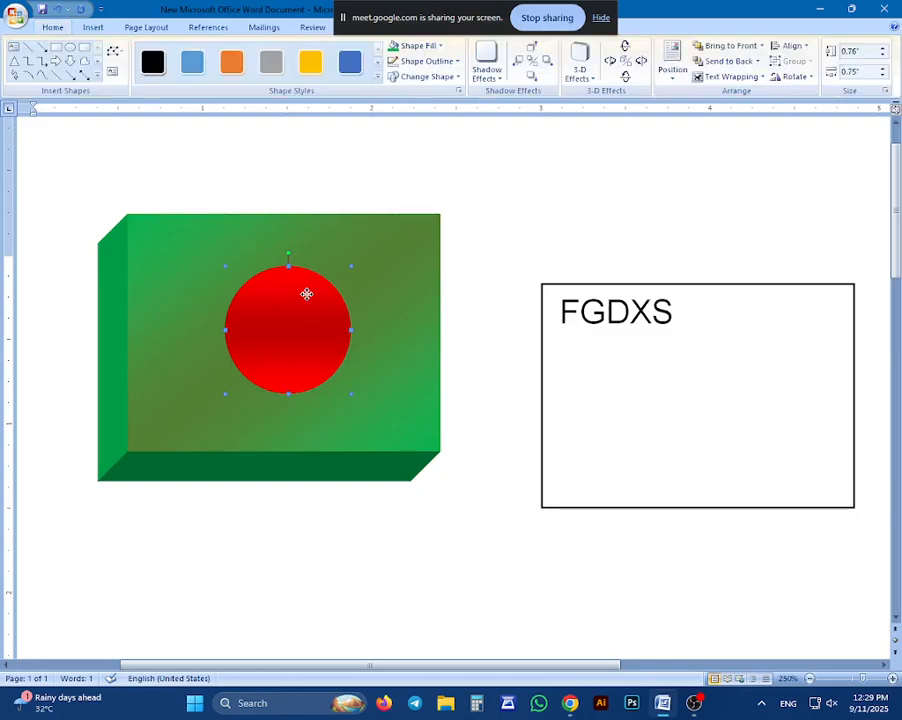
{"action": "left_click", "coordinate": [580, 64]}
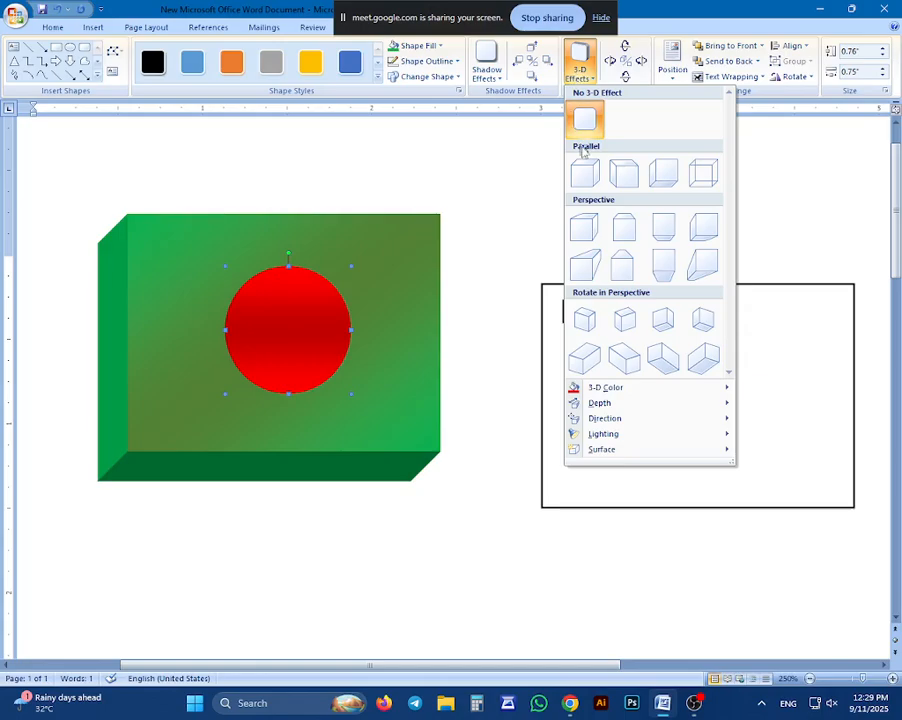
{"action": "left_click", "coordinate": [585, 358]}
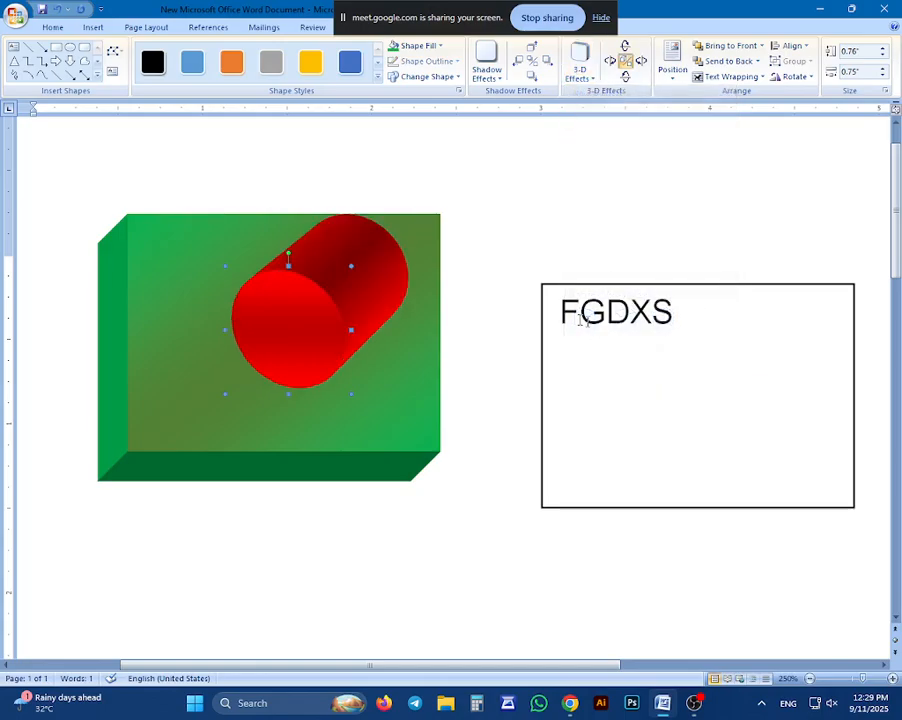
{"action": "left_click_drag", "start_coordinate": [306, 278], "coordinate": [268, 296]}
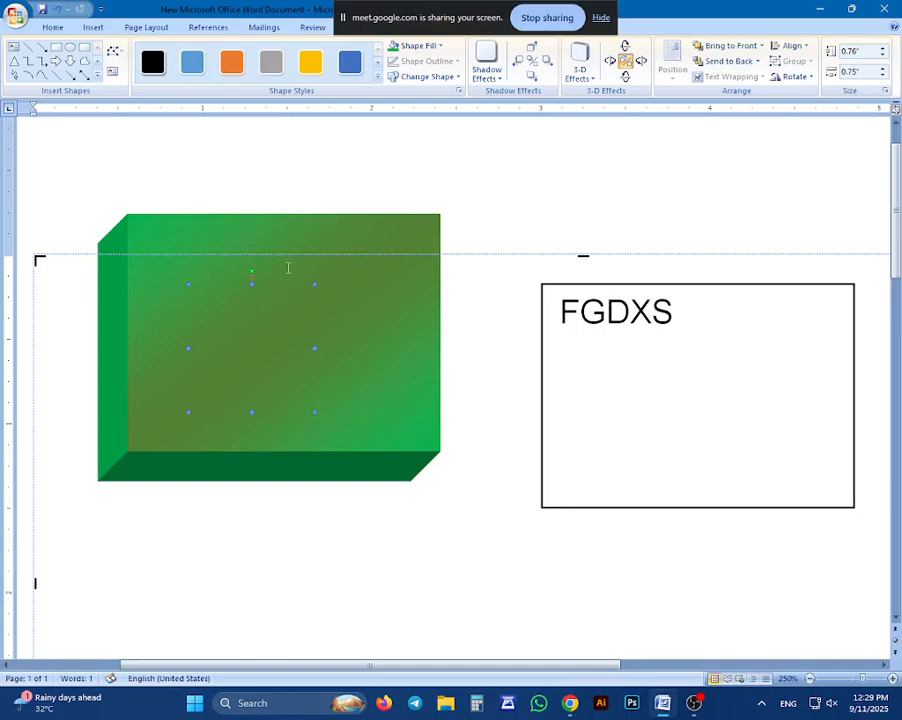
{"action": "key", "text": "ctrl+z"}
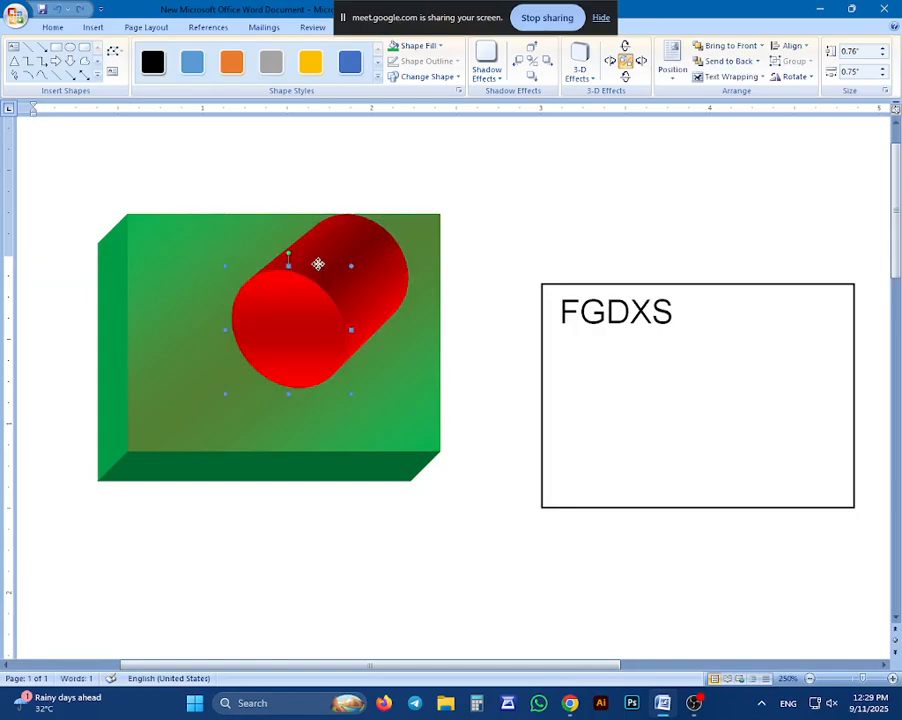
Apply the Perspective 3-D effect that extrudes straight down to the red circle and deselect it
{"action": "left_click", "coordinate": [580, 62]}
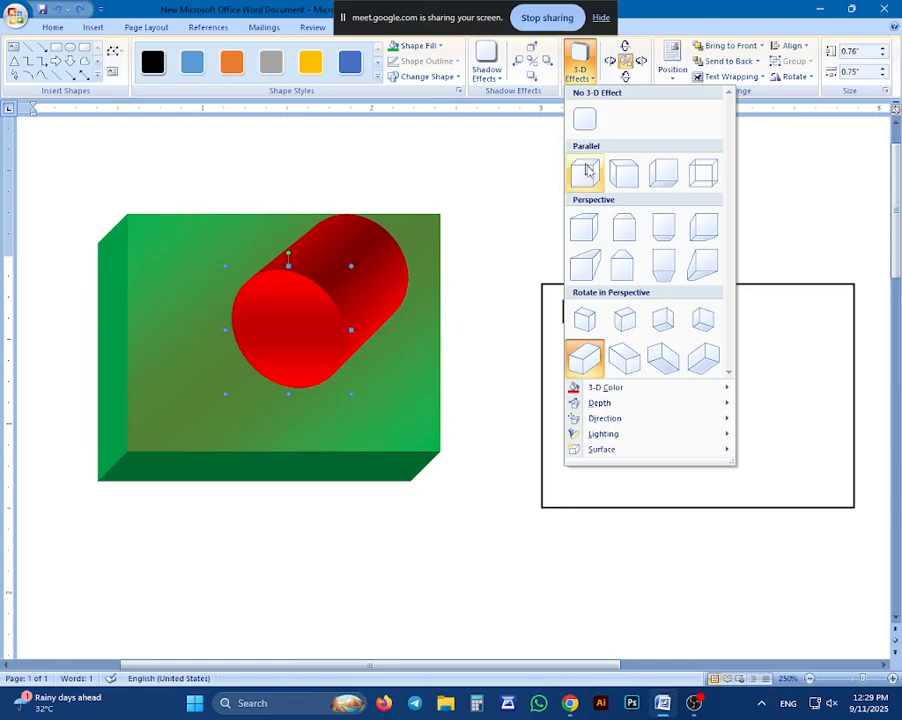
{"action": "left_click", "coordinate": [650, 230]}
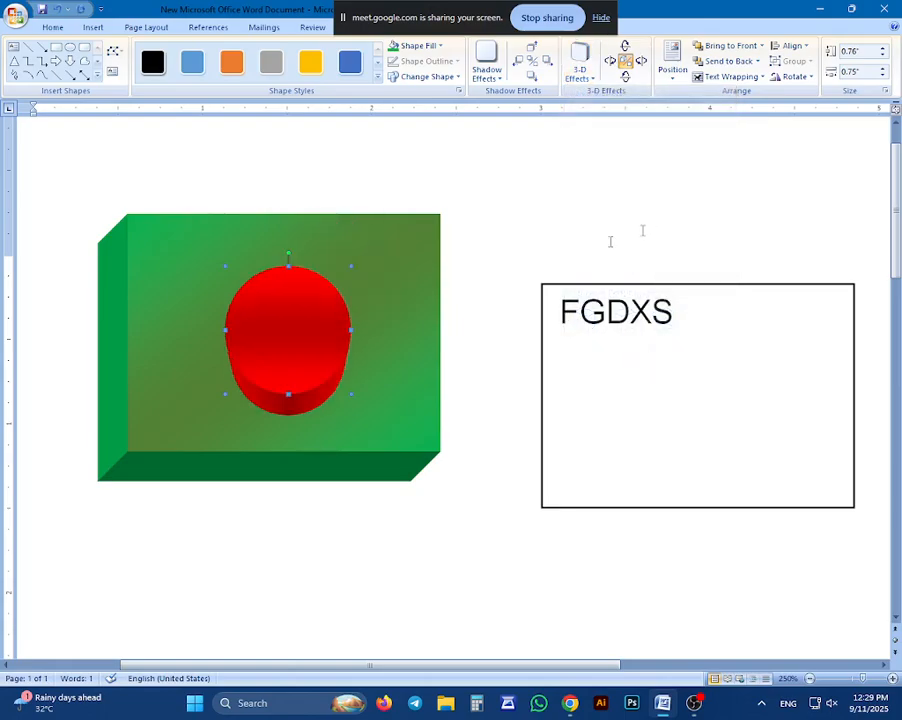
{"action": "left_click", "coordinate": [498, 281]}
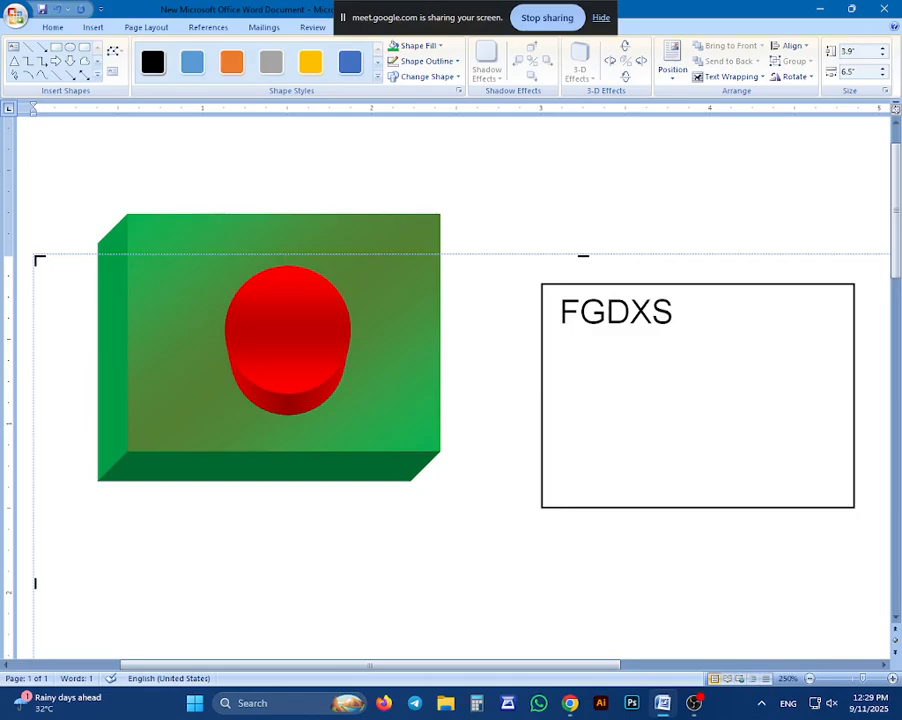
{"action": "left_click", "coordinate": [35, 583]}
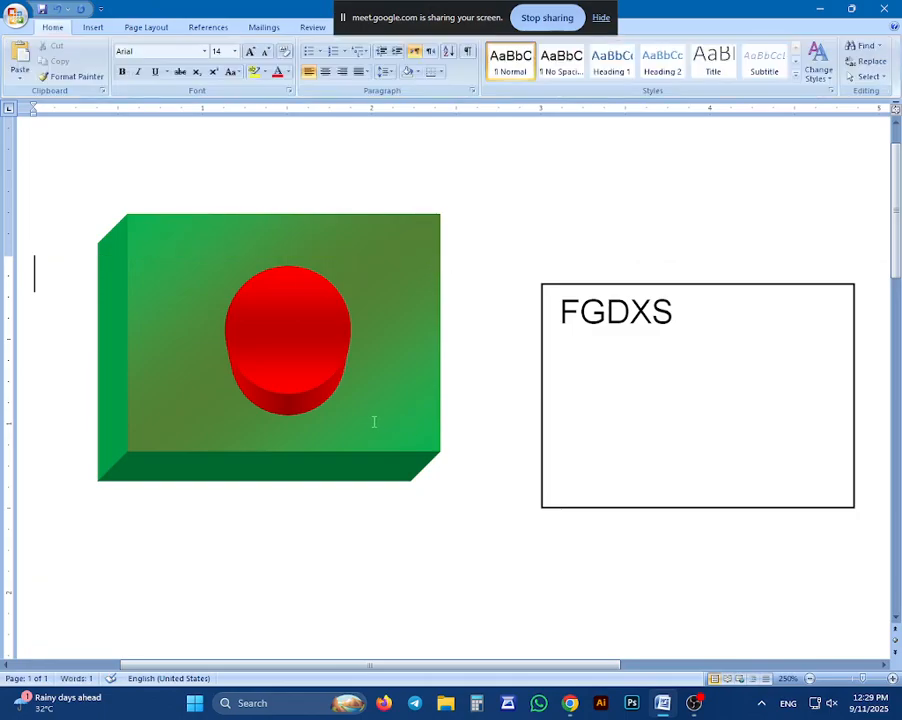
Draw a Block Arc shape about 2.43" wide and 2.05" high in the empty area below the green rectangle and the text box
{"action": "left_click", "coordinate": [88, 28]}
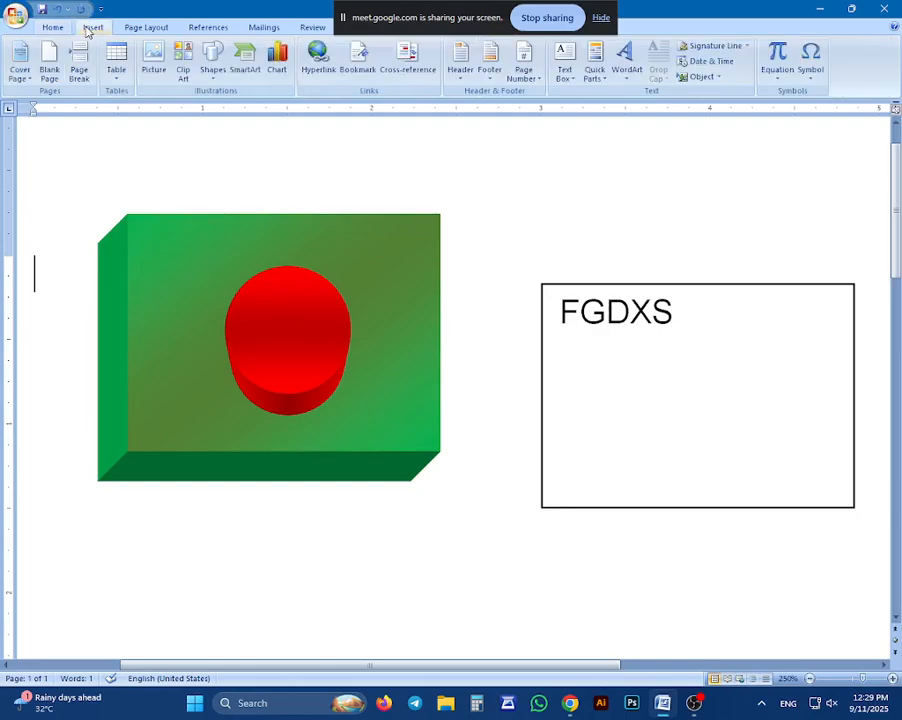
{"action": "left_click", "coordinate": [220, 62]}
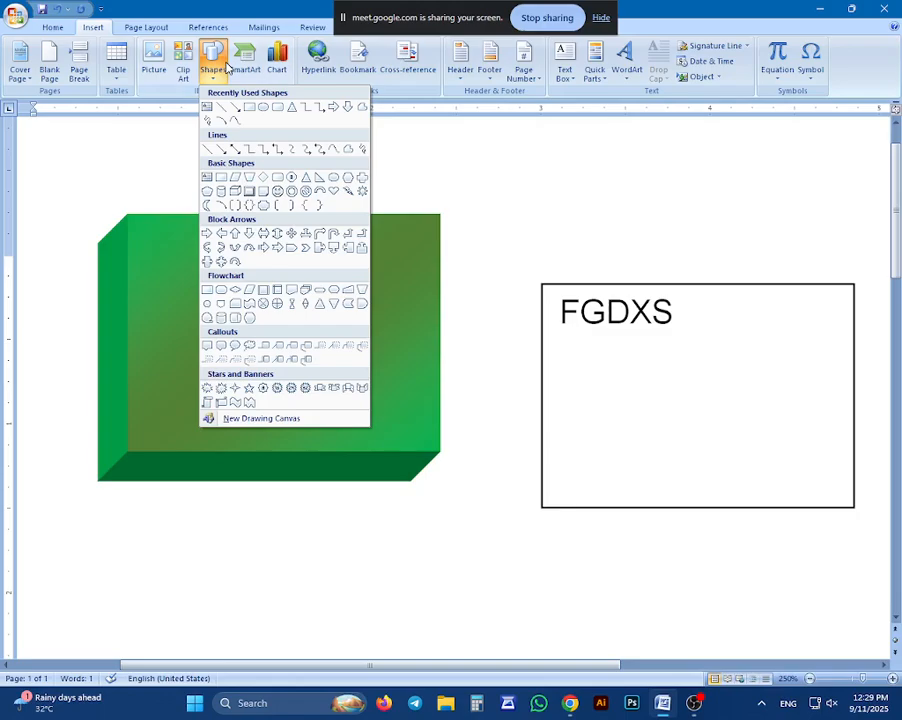
{"action": "left_click", "coordinate": [320, 194]}
{"action": "left_click_drag", "start_coordinate": [253, 562], "coordinate": [664, 284]}
{"action": "scroll", "coordinate": [422, 367], "scroll_direction": "up", "scroll_amount": 3}
{"action": "scroll", "coordinate": [370, 500], "scroll_direction": "down", "scroll_amount": 3}
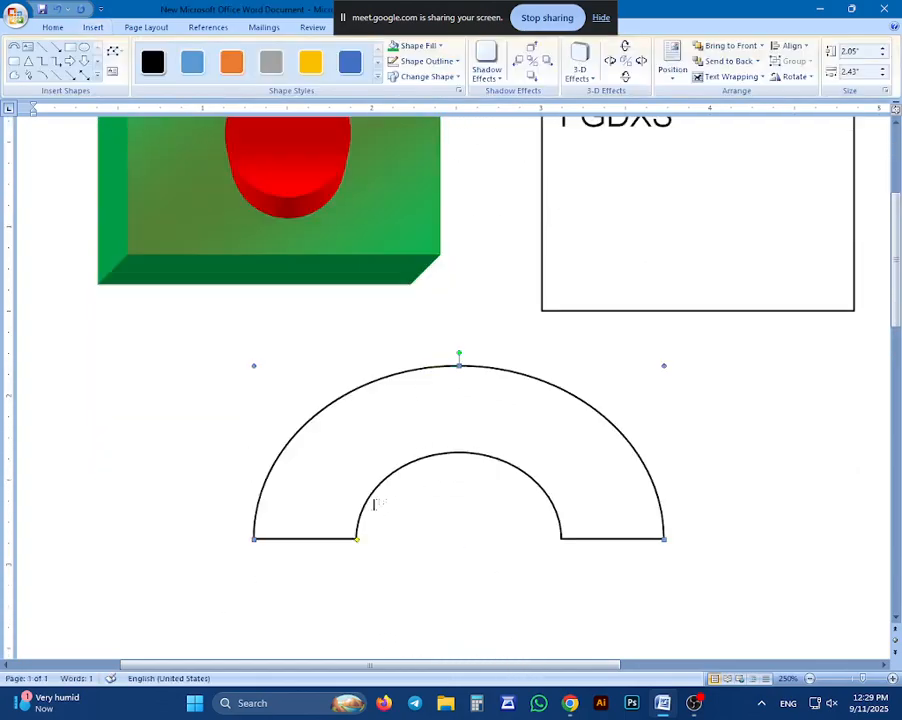
Try adding the text "ba" to the block arc and erase it
{"action": "right_click", "coordinate": [324, 332]}
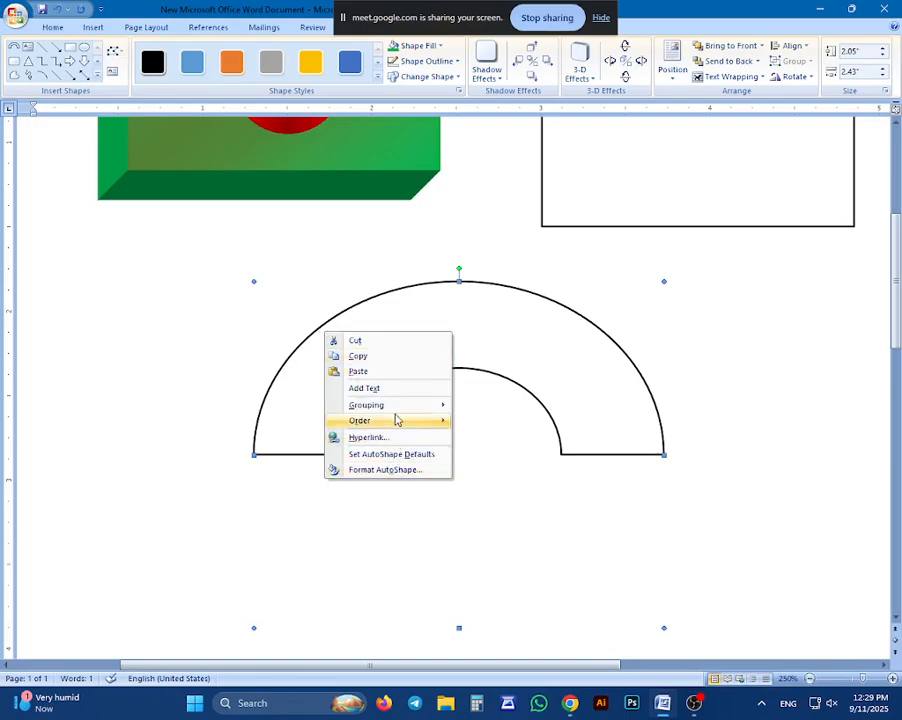
{"action": "left_click", "coordinate": [366, 388]}
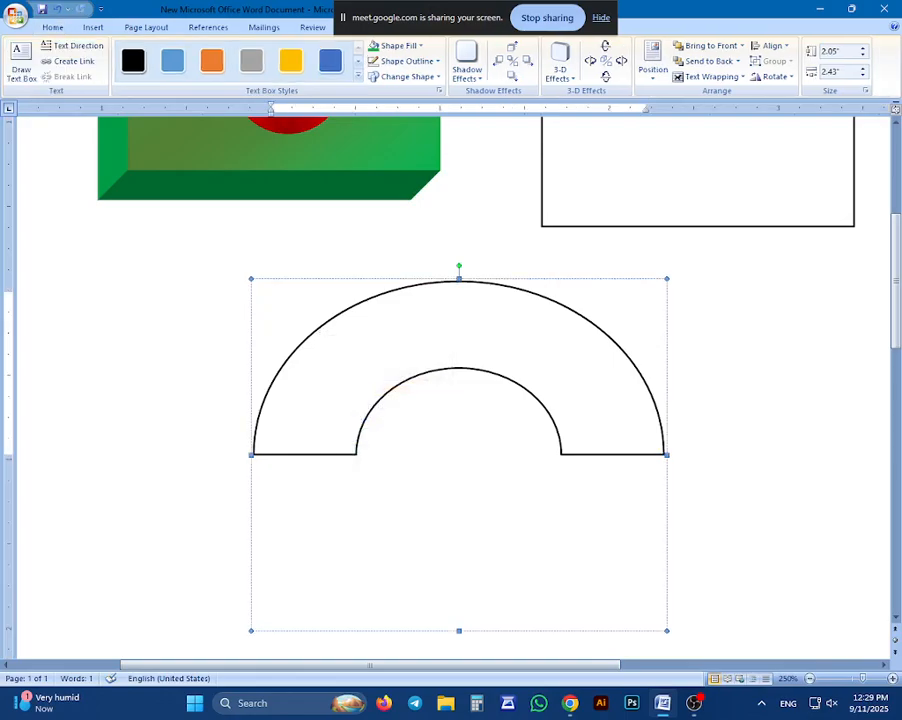
{"action": "type", "text": "ba"}
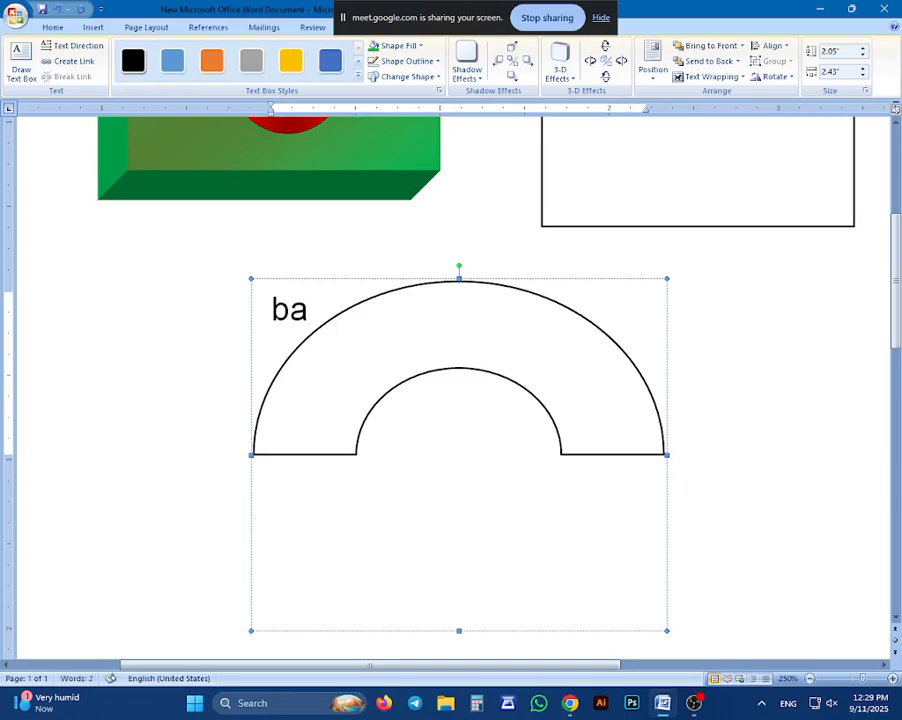
{"action": "key", "text": "BackSpace"}
{"action": "key", "text": "BackSpace"}
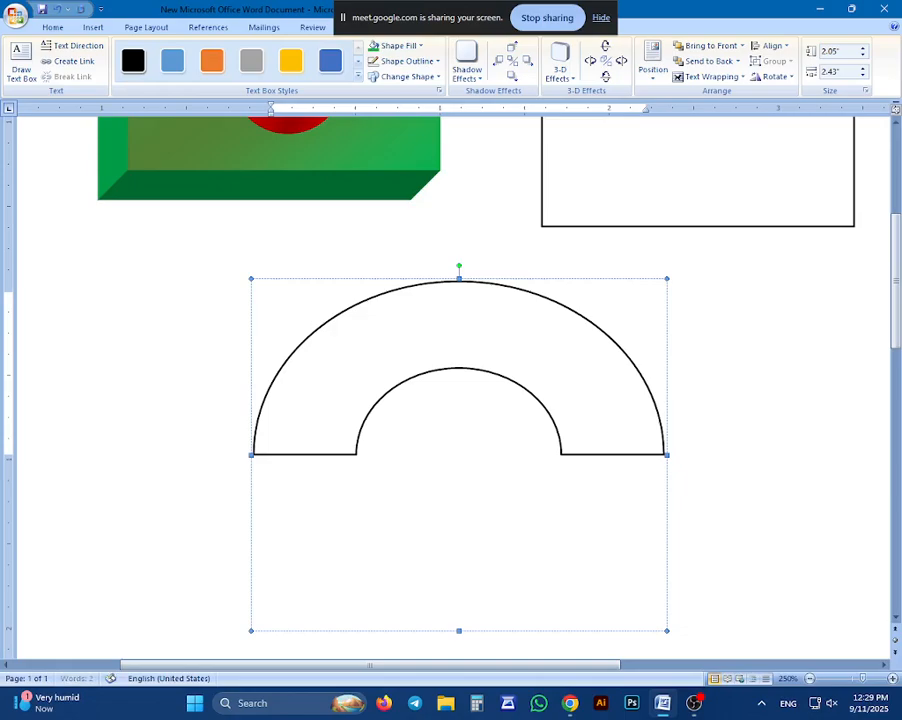
{"action": "left_click", "coordinate": [698, 342]}
{"action": "left_click", "coordinate": [460, 468]}
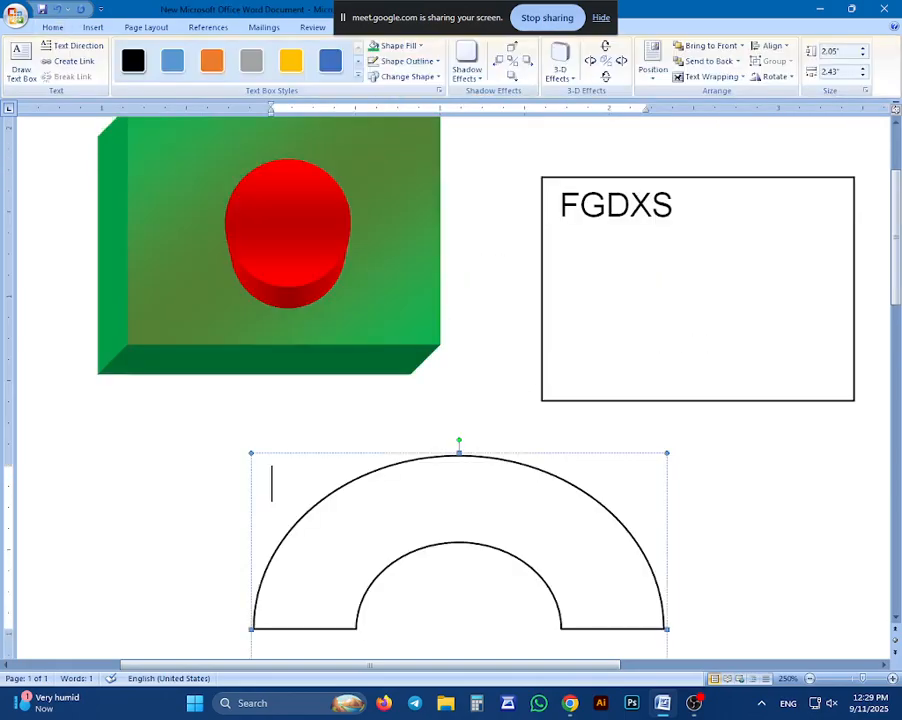
{"action": "right_click", "coordinate": [463, 475]}
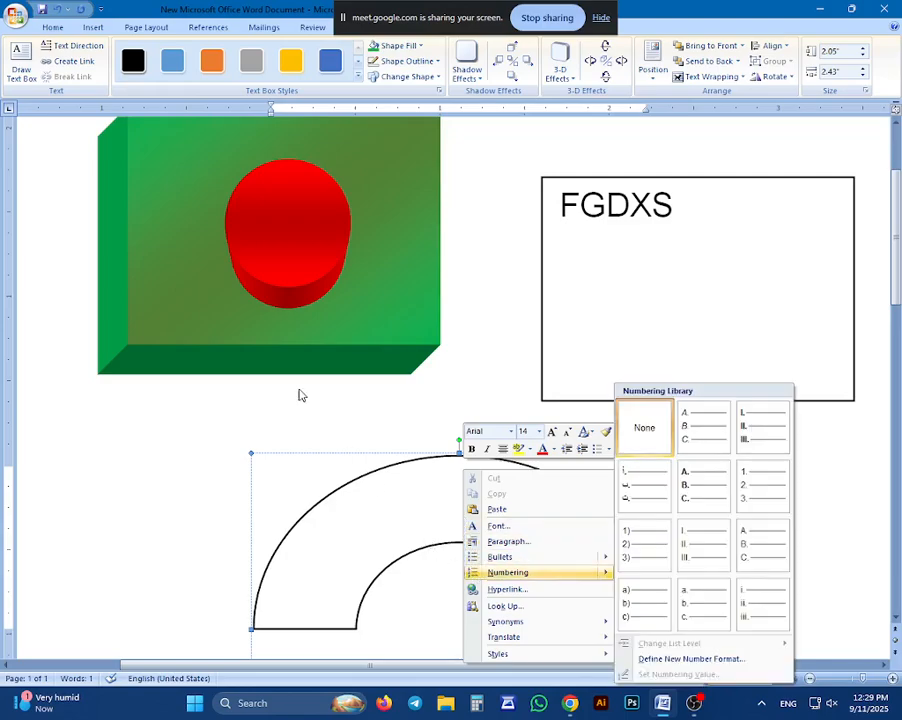
{"action": "left_click", "coordinate": [296, 366]}
Enter the text BANGLADESH in the green gradient rectangle above the red circle and center it horizontally
{"action": "scroll", "coordinate": [294, 336], "scroll_direction": "up", "scroll_amount": 3}
{"action": "left_click", "coordinate": [294, 336]}
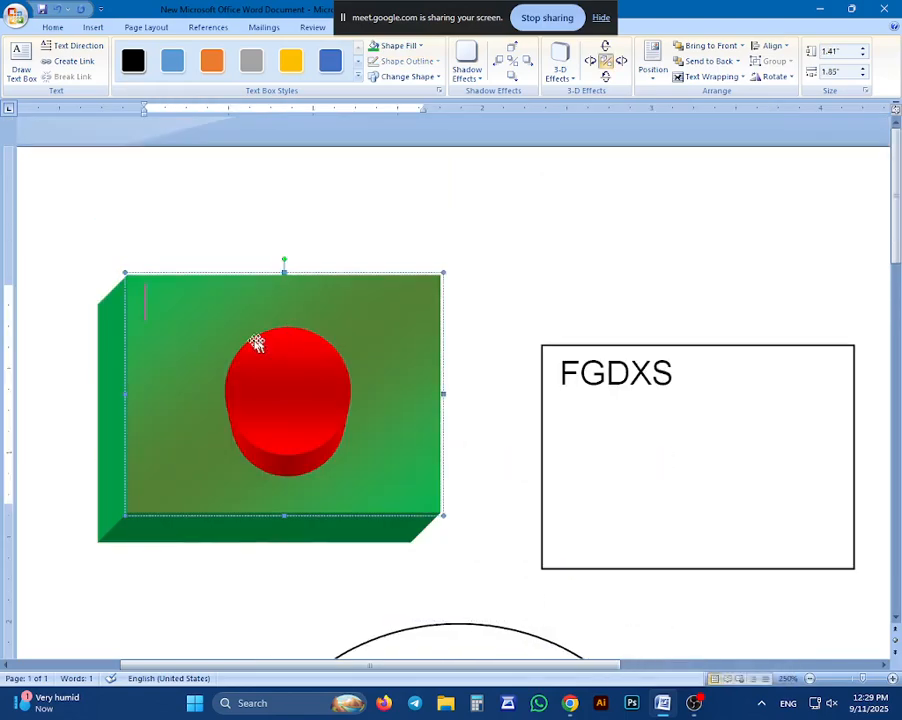
{"action": "type", "text": "b"}
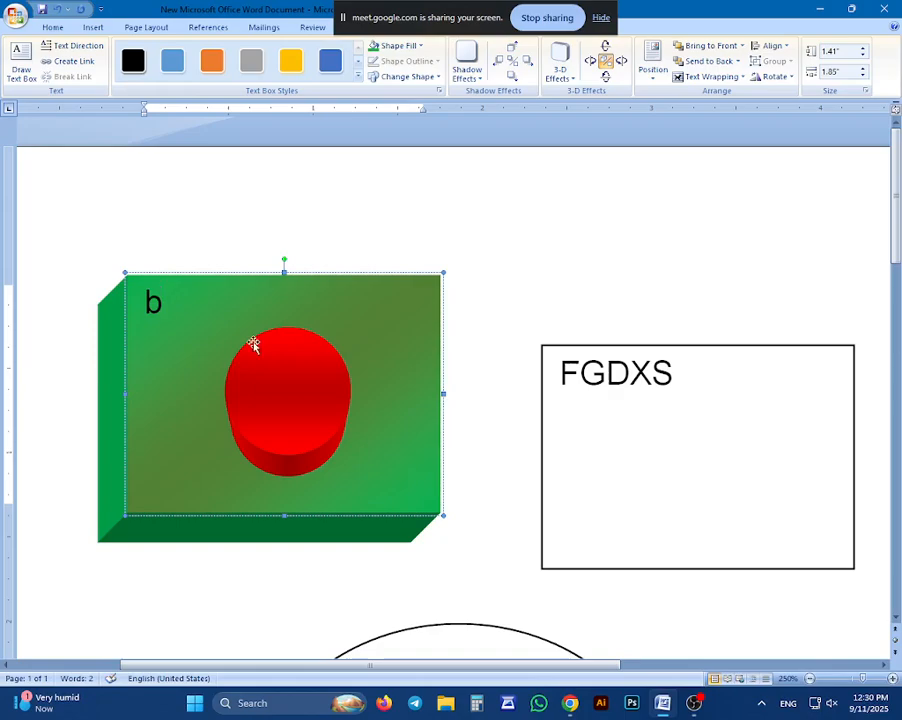
{"action": "type", "text": "A"}
{"action": "key", "text": "BackSpace"}
{"action": "key", "text": "BackSpace"}
{"action": "type", "text": "BAN"}
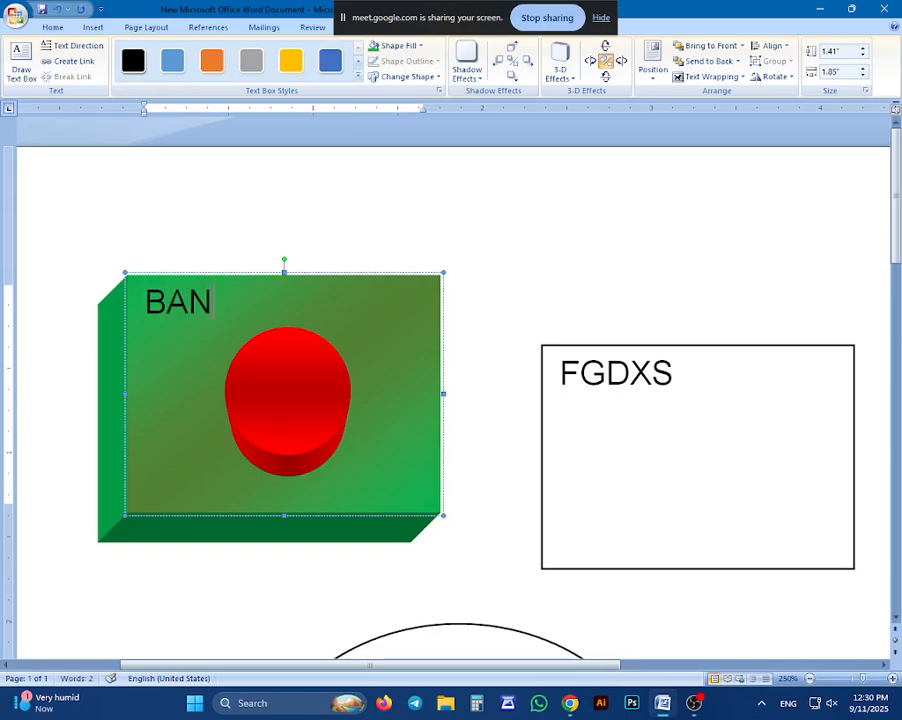
{"action": "type", "text": "GLADESH"}
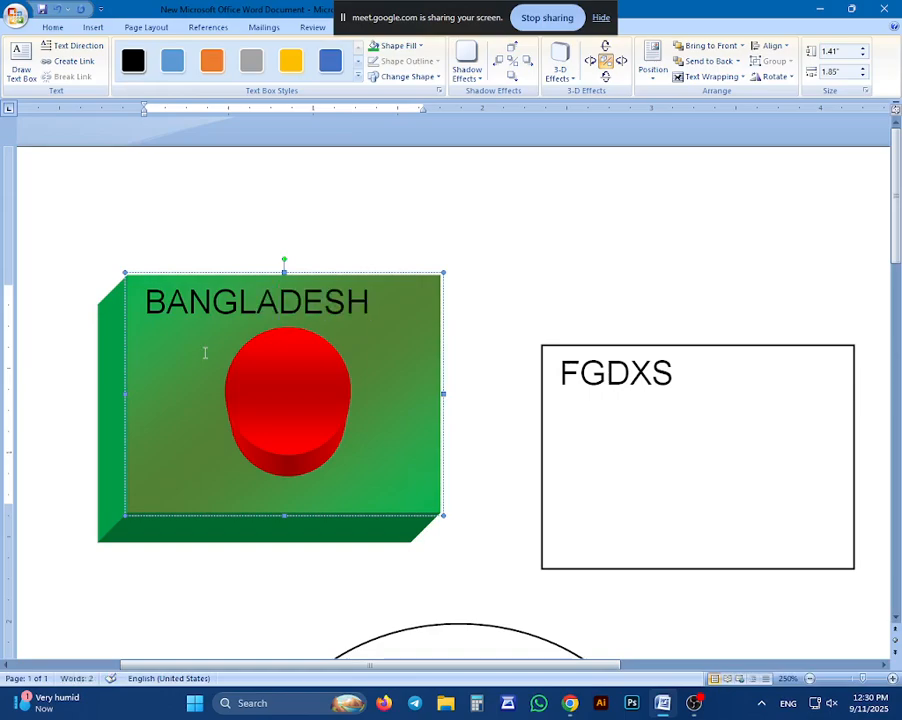
{"action": "key", "text": "ctrl+a"}
{"action": "key", "text": "ctrl+e"}
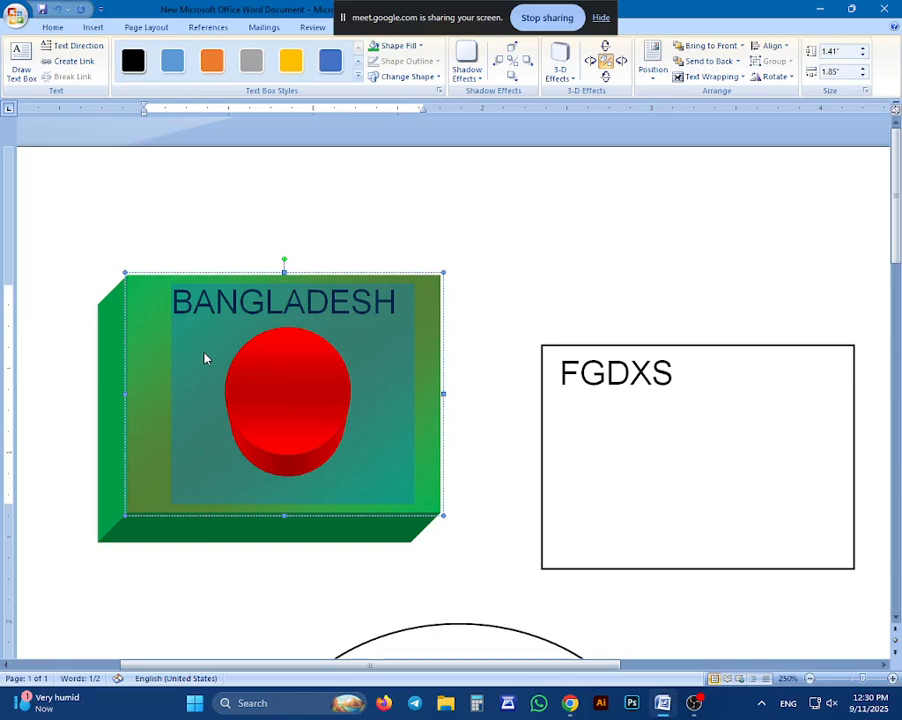
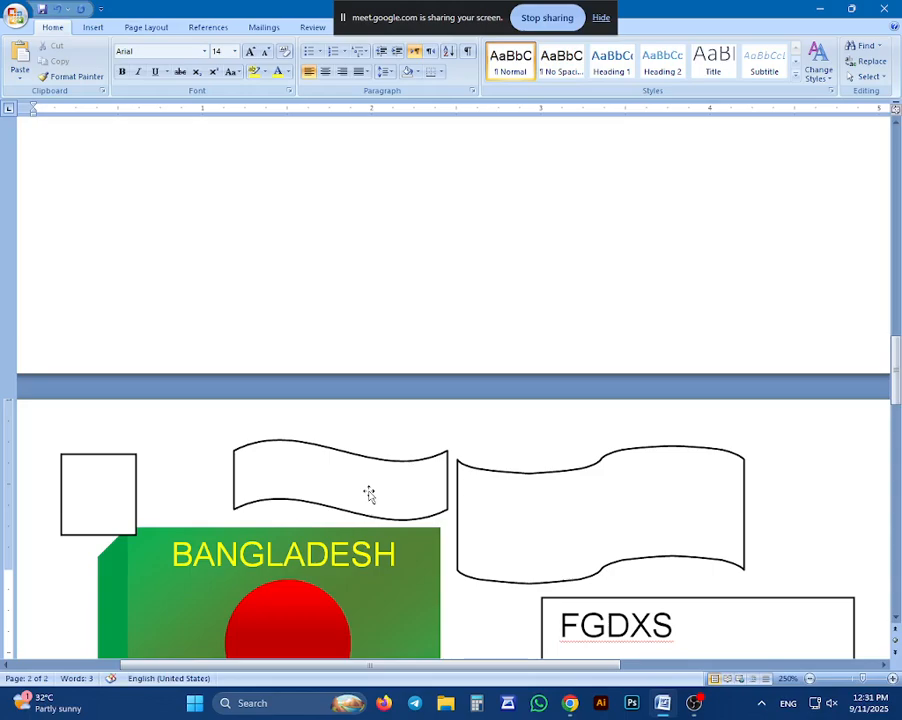
Insert the picture file "sample" from the Desktop at the start of the first page
{"action": "scroll", "coordinate": [450, 390], "scroll_direction": "up", "scroll_amount": 5}
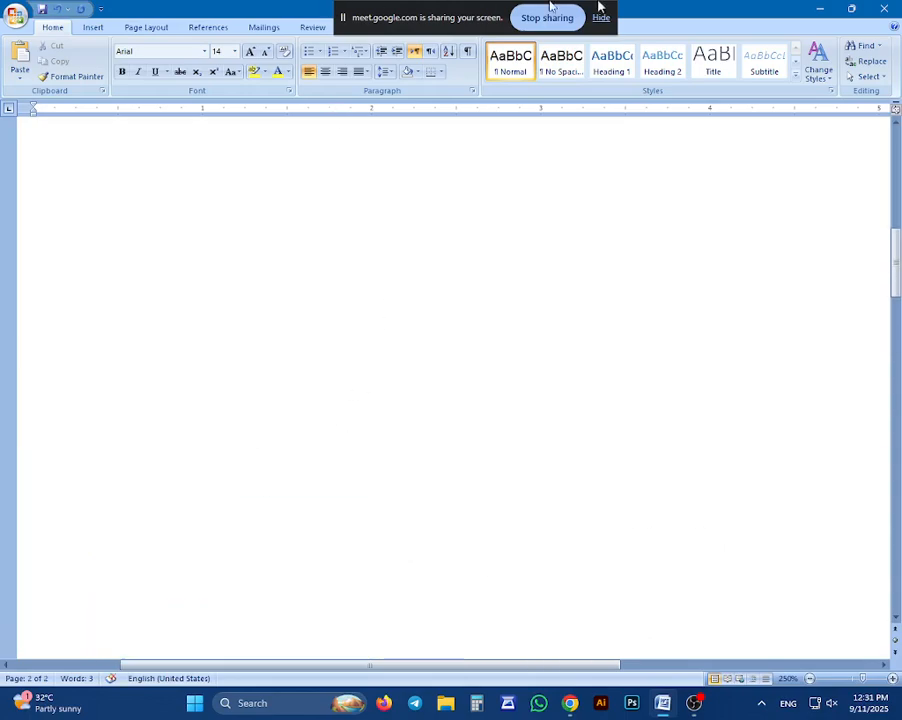
{"action": "scroll", "coordinate": [340, 261], "scroll_direction": "up", "scroll_amount": 5}
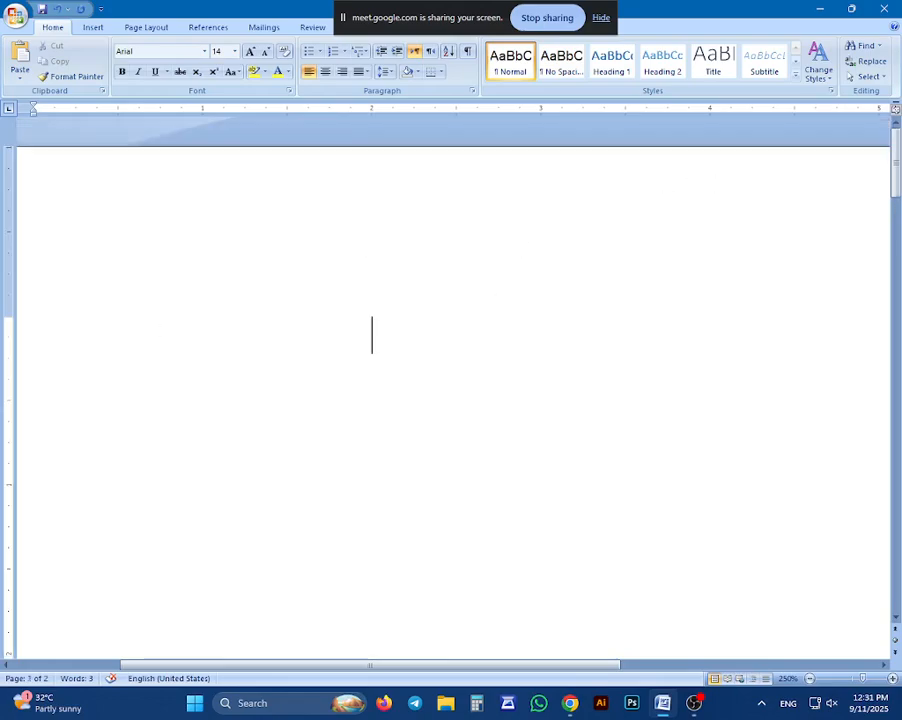
{"action": "left_click", "coordinate": [94, 28]}
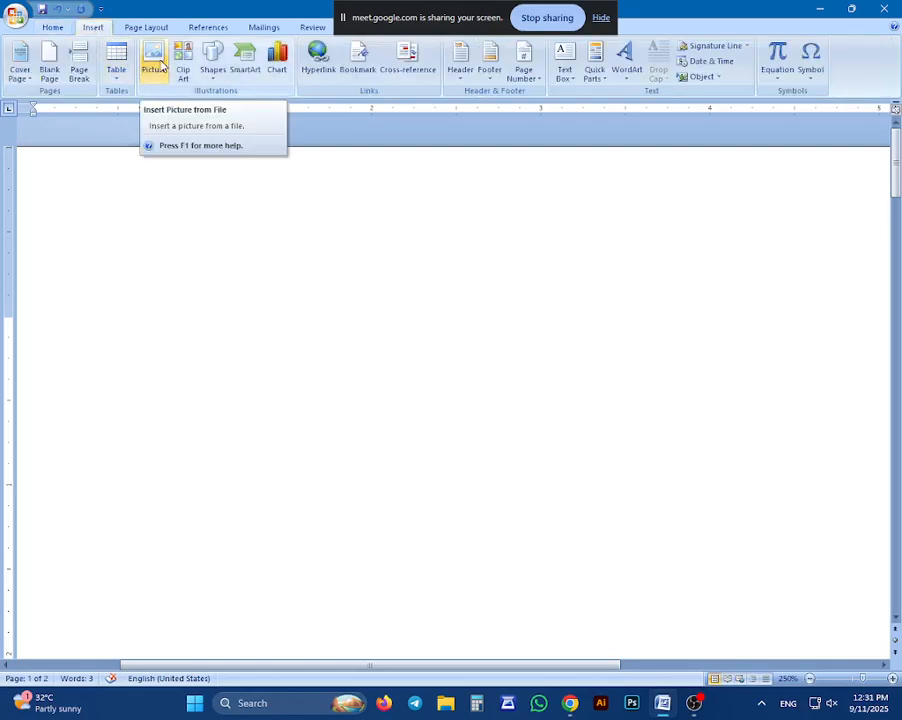
{"action": "left_click", "coordinate": [158, 62]}
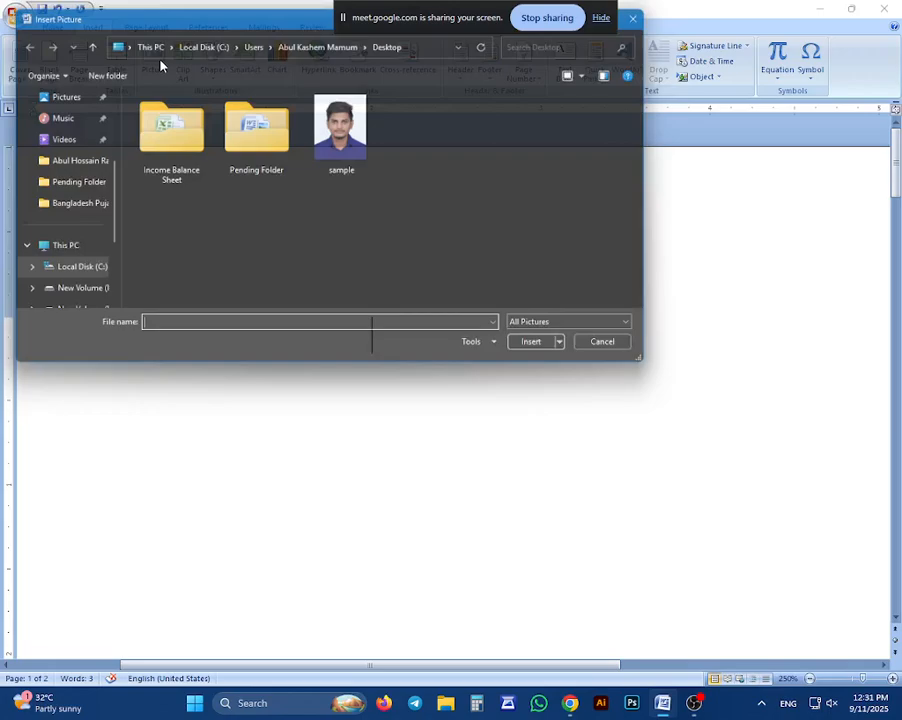
{"action": "left_click", "coordinate": [345, 140]}
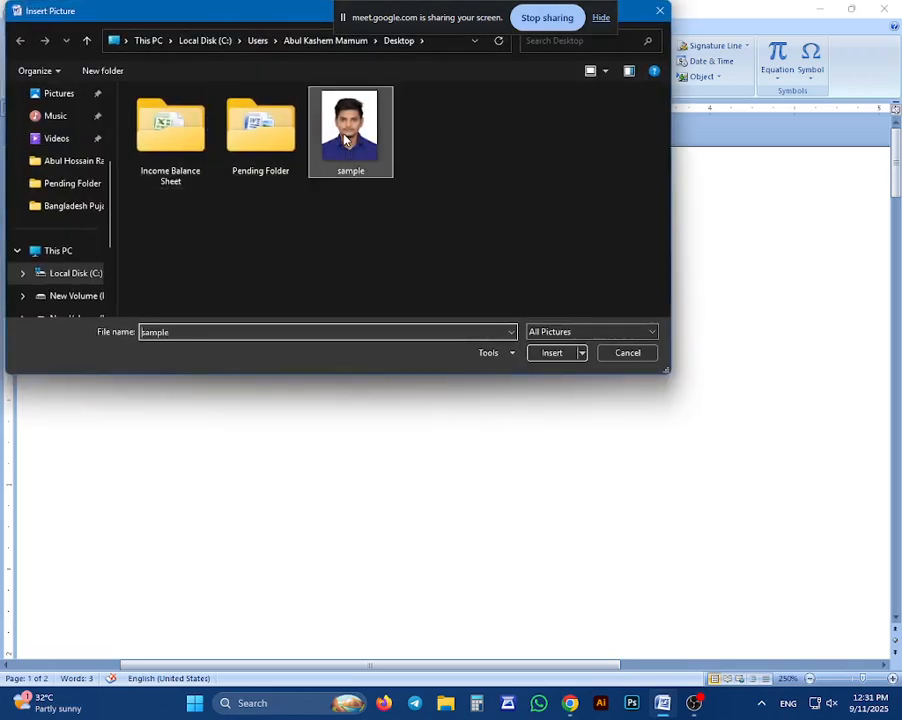
{"action": "left_click", "coordinate": [550, 353]}
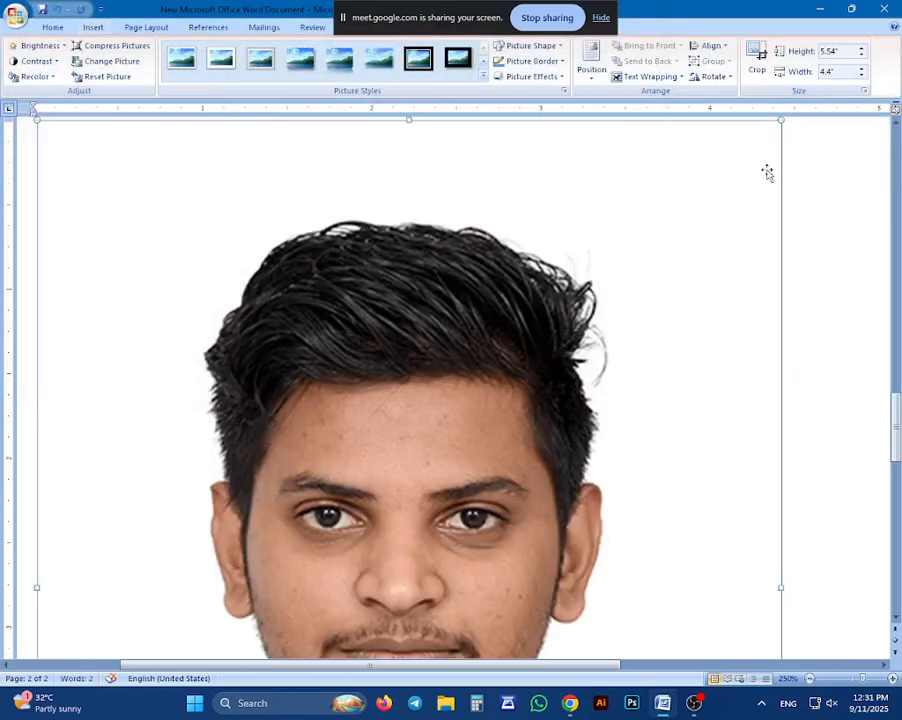
Shrink the inserted photo to about 4.32" high by 3.43" wide and set its text wrapping to In Front of Text
{"action": "left_click_drag", "start_coordinate": [781, 122], "coordinate": [590, 310]}
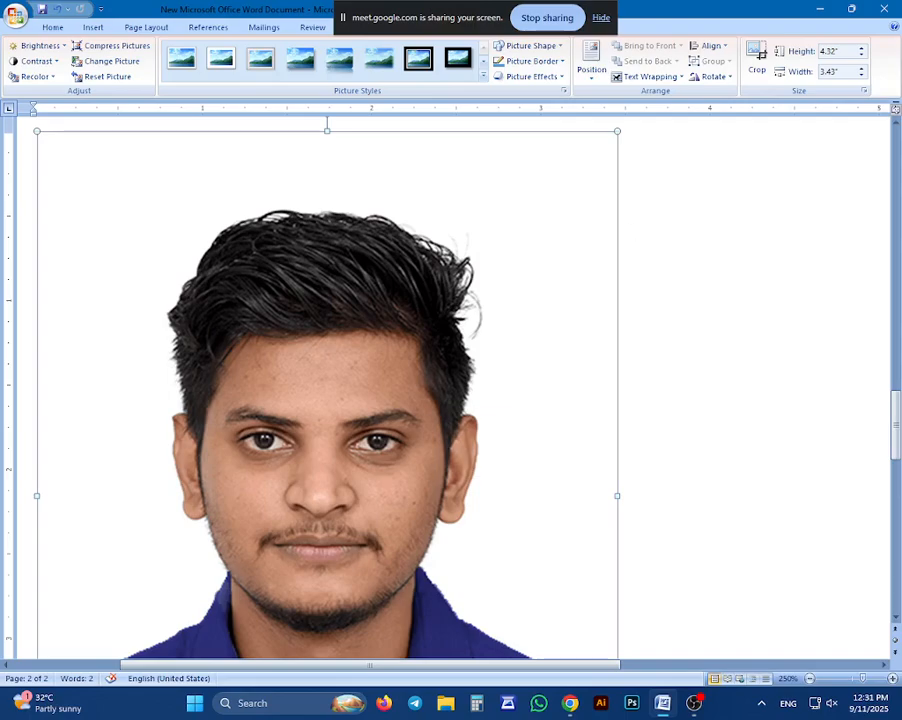
{"action": "left_click", "coordinate": [673, 82]}
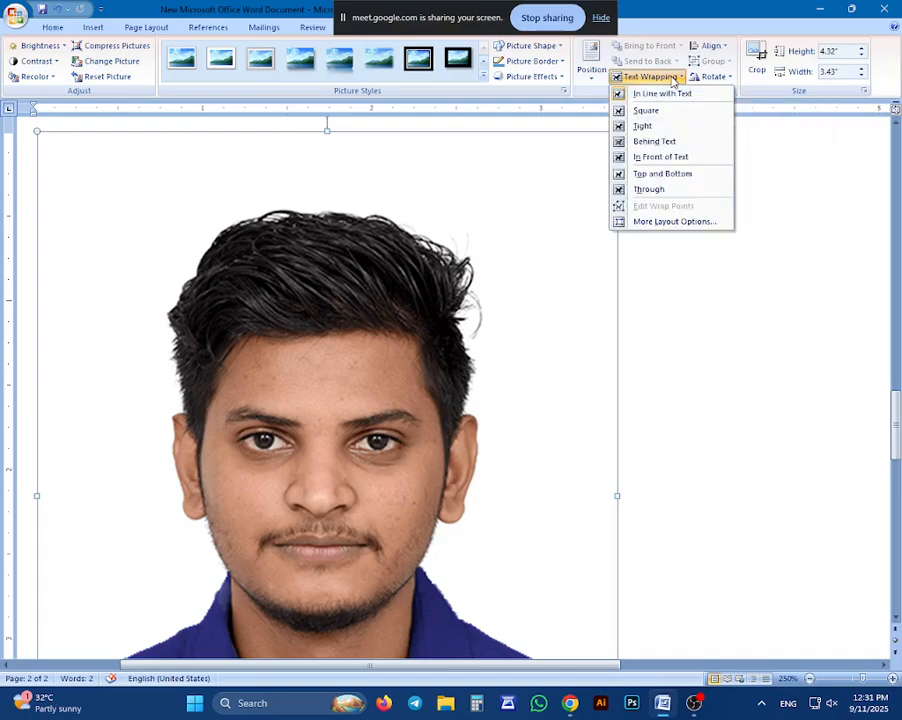
{"action": "left_click", "coordinate": [665, 158]}
{"action": "scroll", "coordinate": [574, 144], "scroll_direction": "up", "scroll_amount": 5}
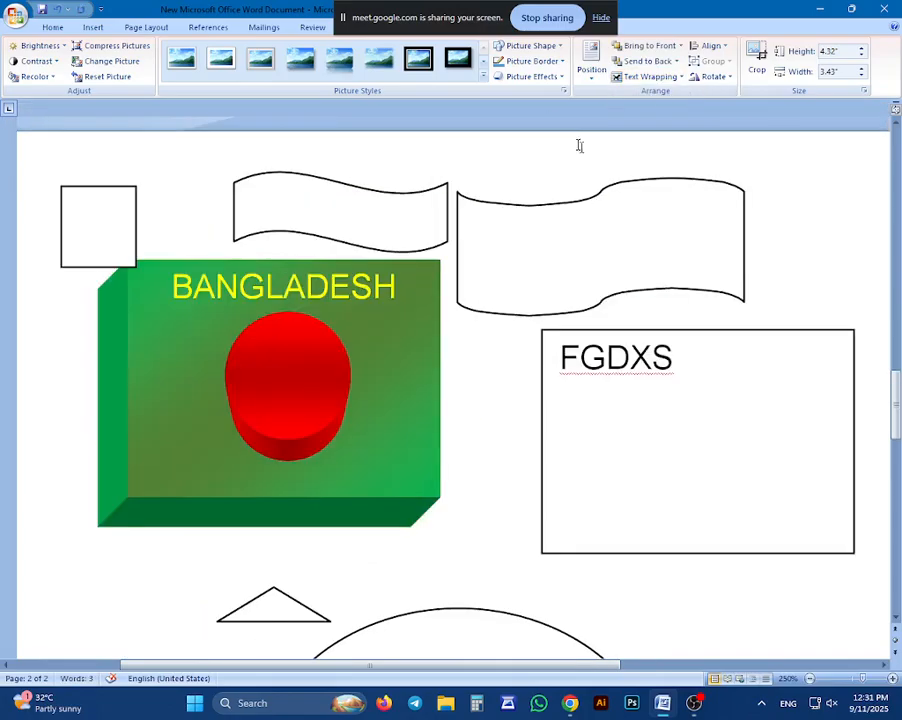
{"action": "scroll", "coordinate": [490, 240], "scroll_direction": "down", "scroll_amount": 2}
{"action": "scroll", "coordinate": [436, 360], "scroll_direction": "up", "scroll_amount": 12}
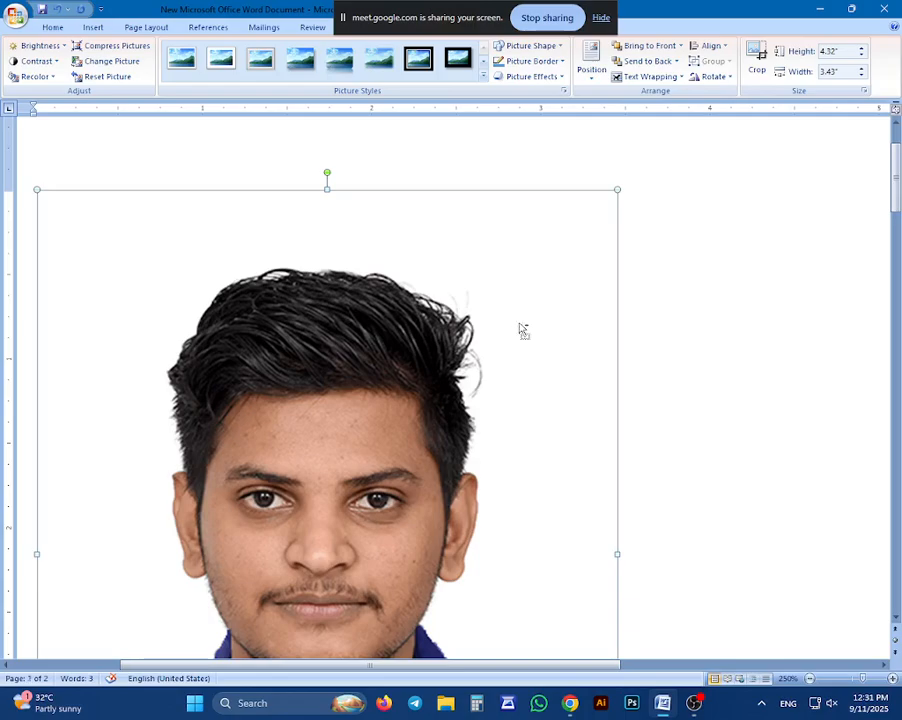
{"action": "scroll", "coordinate": [519, 330], "scroll_direction": "down", "scroll_amount": 11}
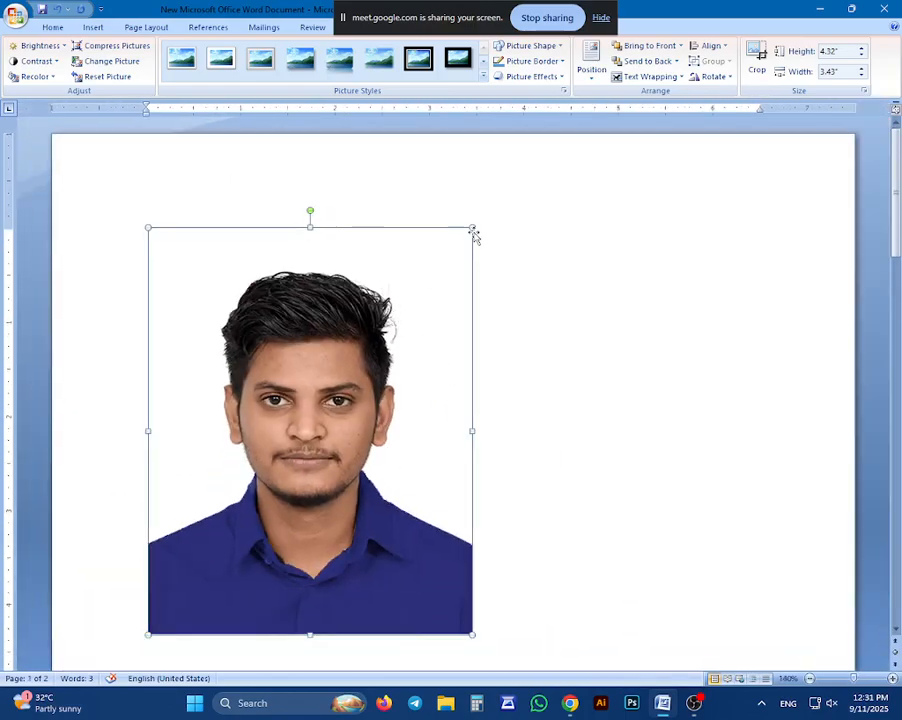
{"action": "scroll", "coordinate": [424, 320], "scroll_direction": "down", "scroll_amount": 3}
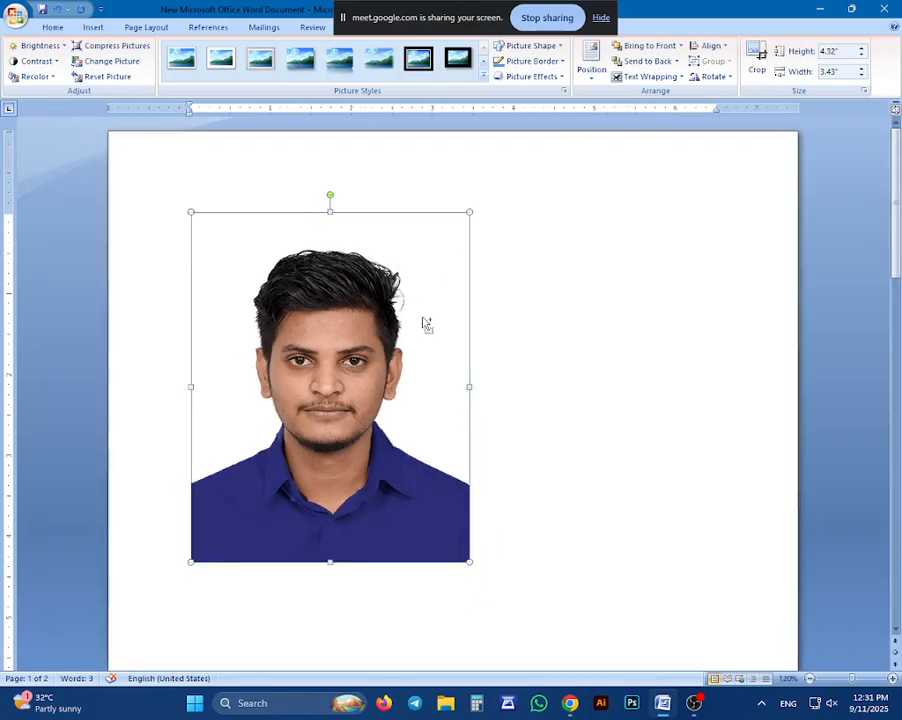
{"action": "scroll", "coordinate": [290, 607], "scroll_direction": "up", "scroll_amount": 3}
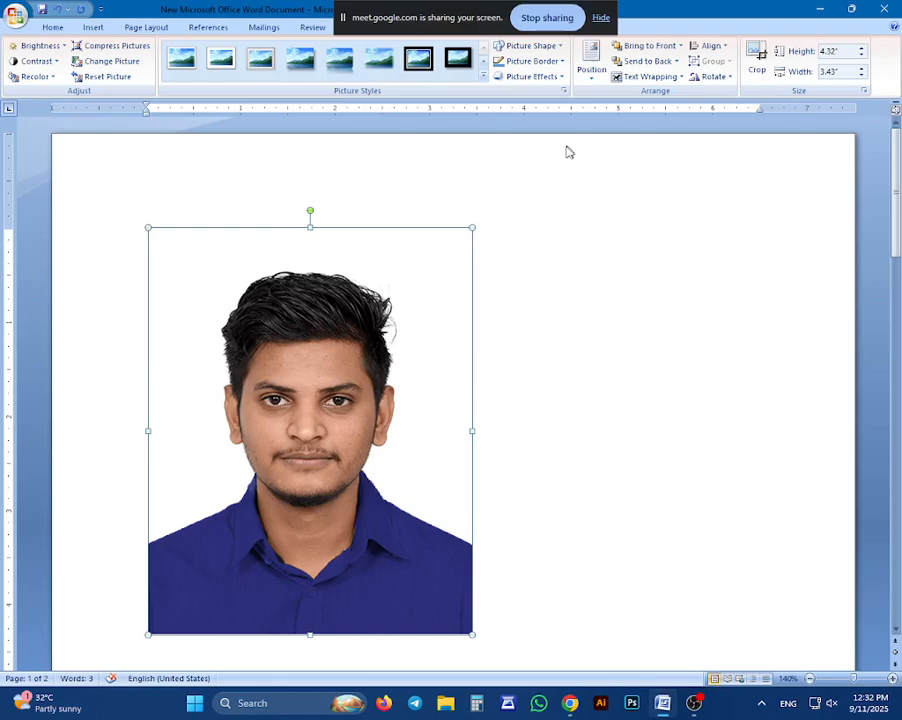
Try shrinking the photo to about 2.28" by 1.82" and placing it in the page's upper right area, and delete it
{"action": "left_click", "coordinate": [648, 77]}
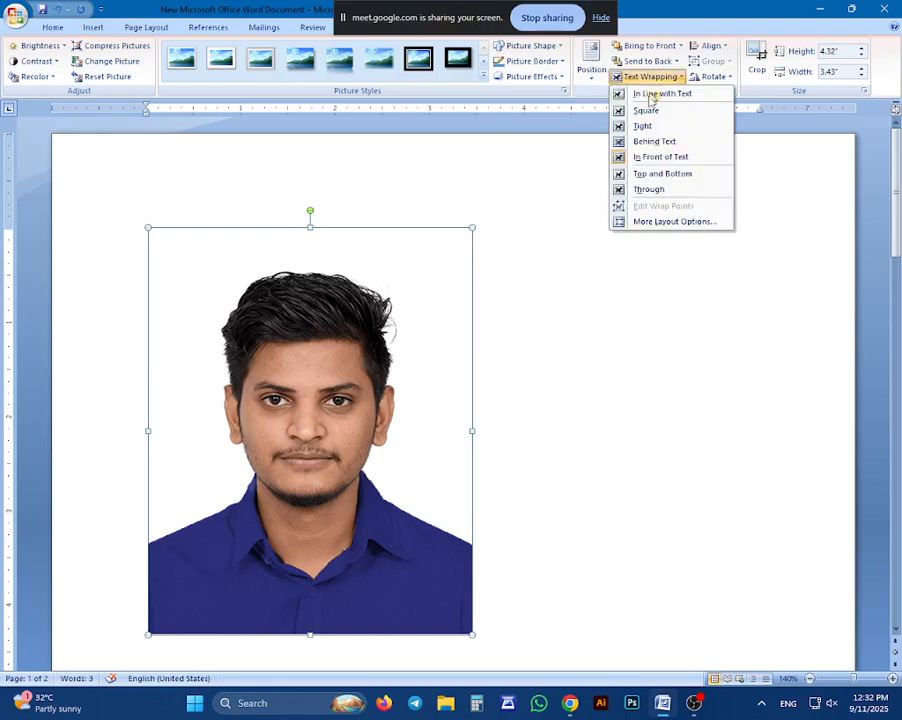
{"action": "left_click", "coordinate": [472, 228]}
{"action": "left_click_drag", "start_coordinate": [472, 228], "coordinate": [318, 416]}
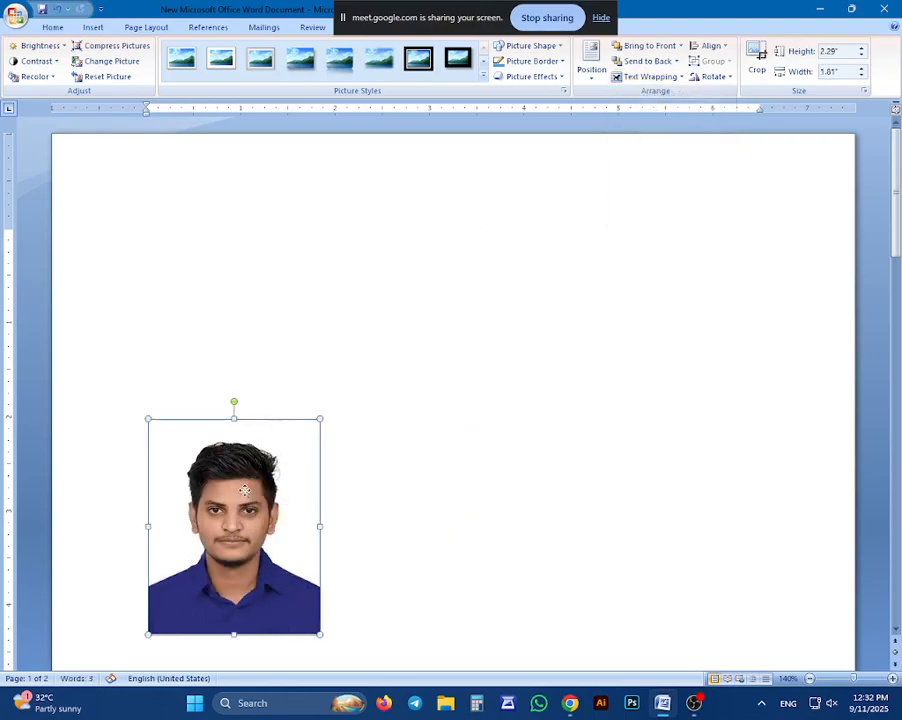
{"action": "left_click_drag", "start_coordinate": [242, 486], "coordinate": [657, 229]}
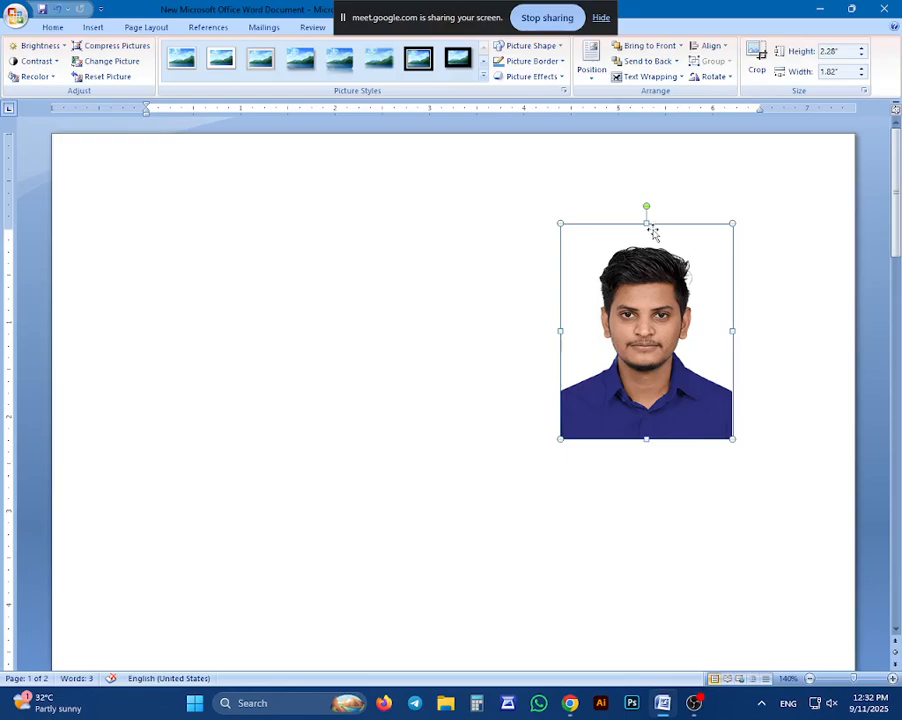
{"action": "key", "text": "Delete"}
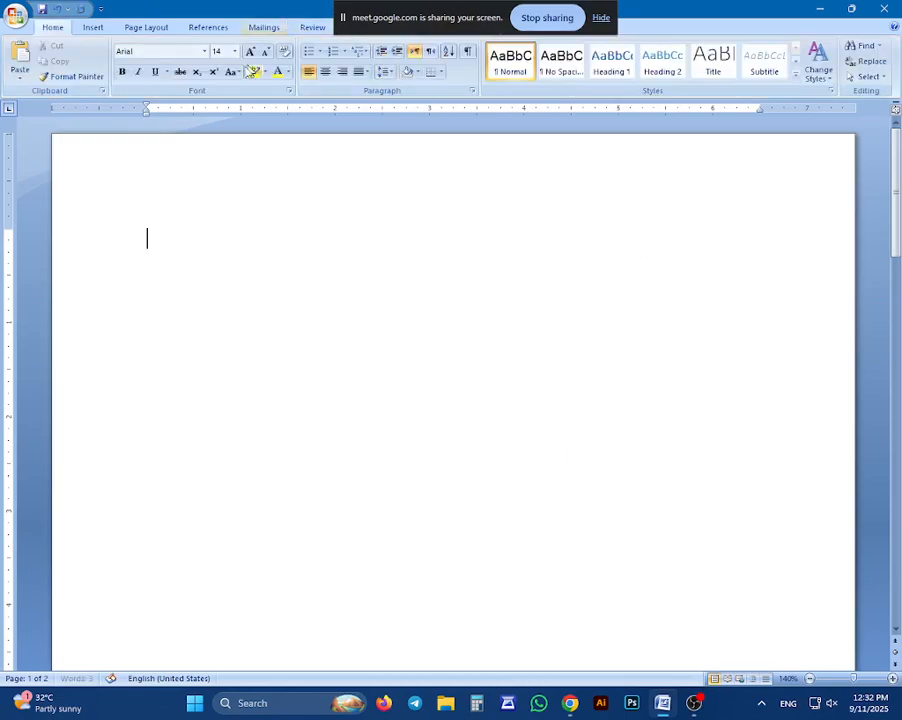
Insert the "sample" picture from the Desktop again on the emptied first page
{"action": "left_click", "coordinate": [95, 29]}
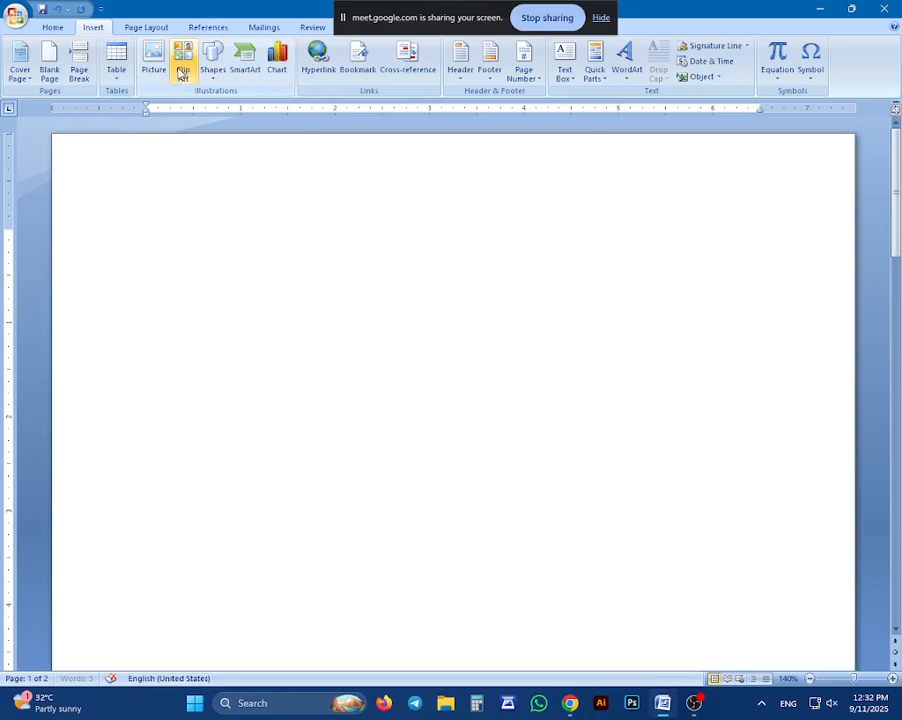
{"action": "left_click", "coordinate": [155, 62]}
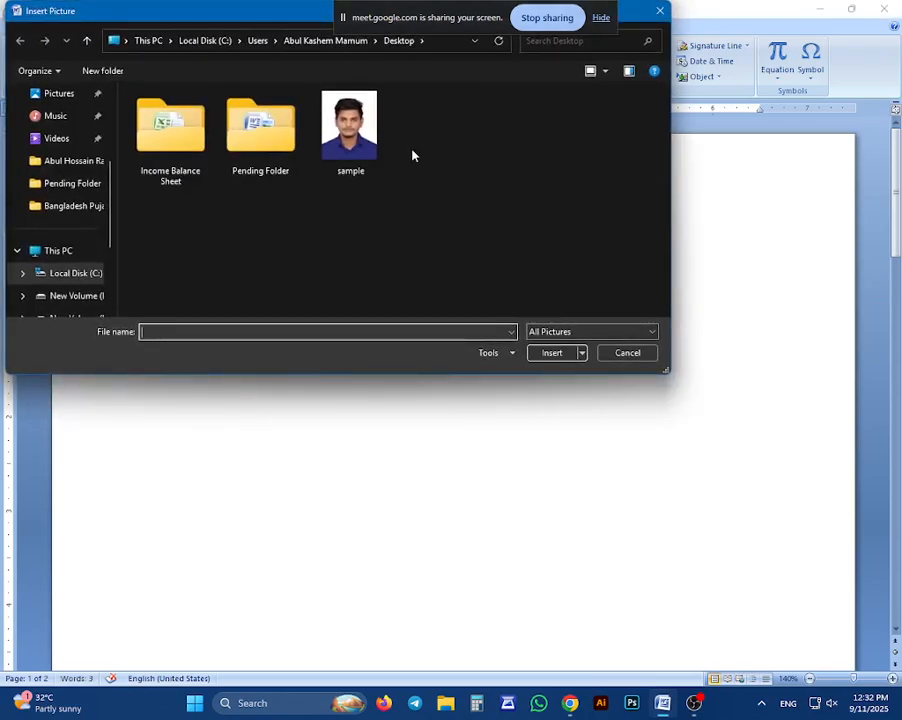
{"action": "left_click", "coordinate": [350, 128]}
{"action": "left_click", "coordinate": [553, 352]}
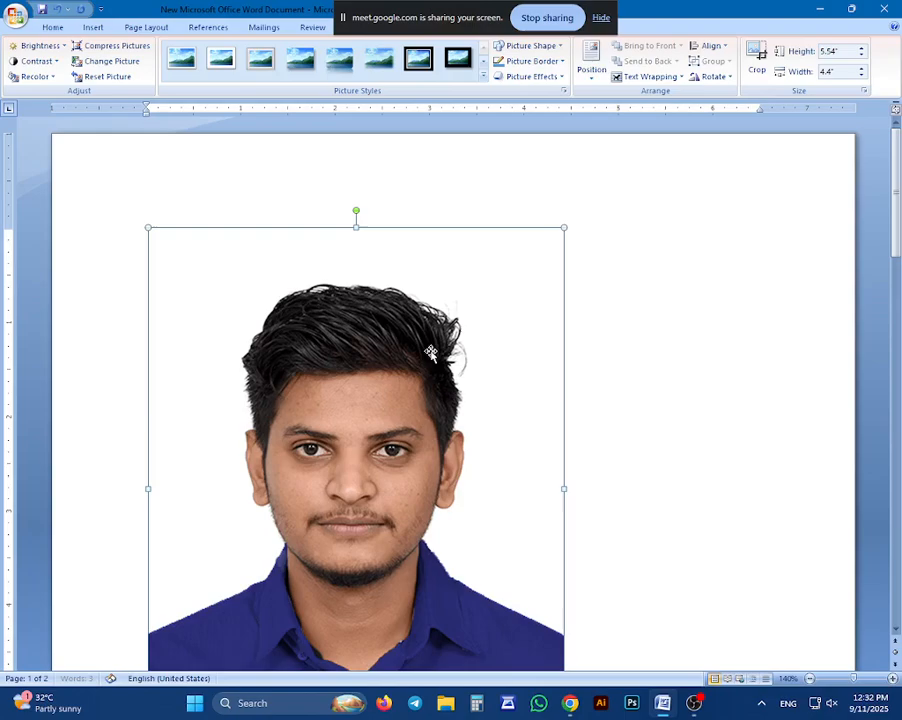
Set the photo's text wrapping to In Front of Text and move it toward the right margin of the page
{"action": "left_click_drag", "start_coordinate": [438, 304], "coordinate": [596, 303]}
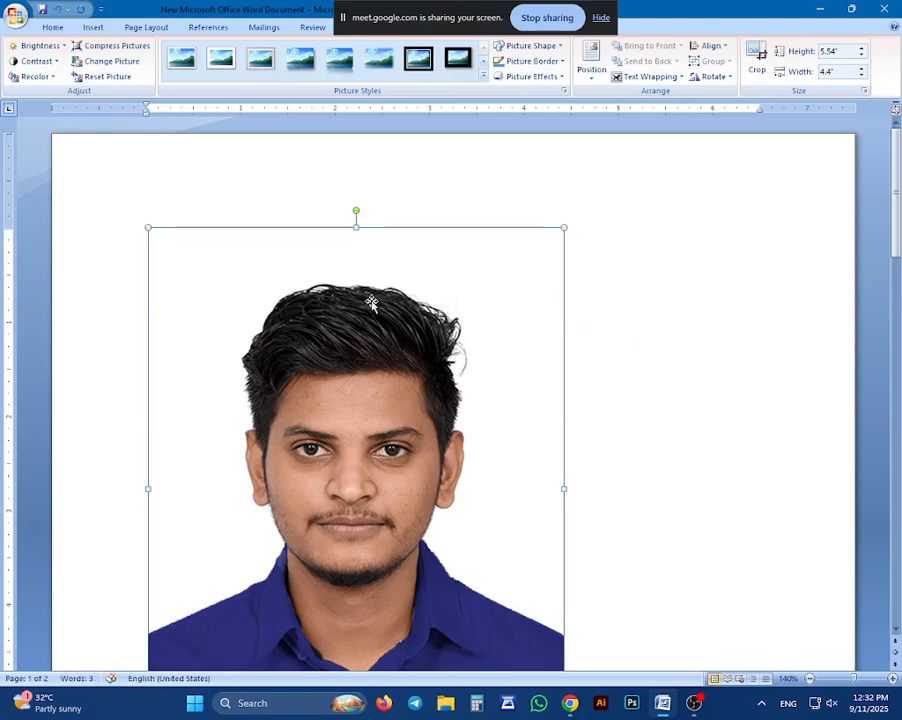
{"action": "left_click_drag", "start_coordinate": [371, 303], "coordinate": [550, 302]}
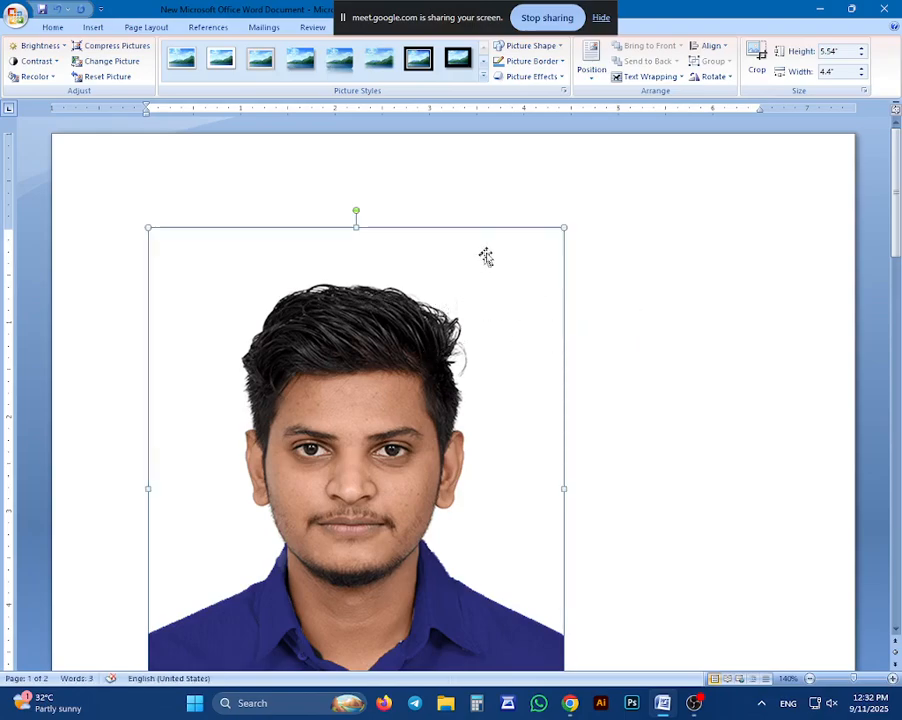
{"action": "left_click", "coordinate": [667, 80]}
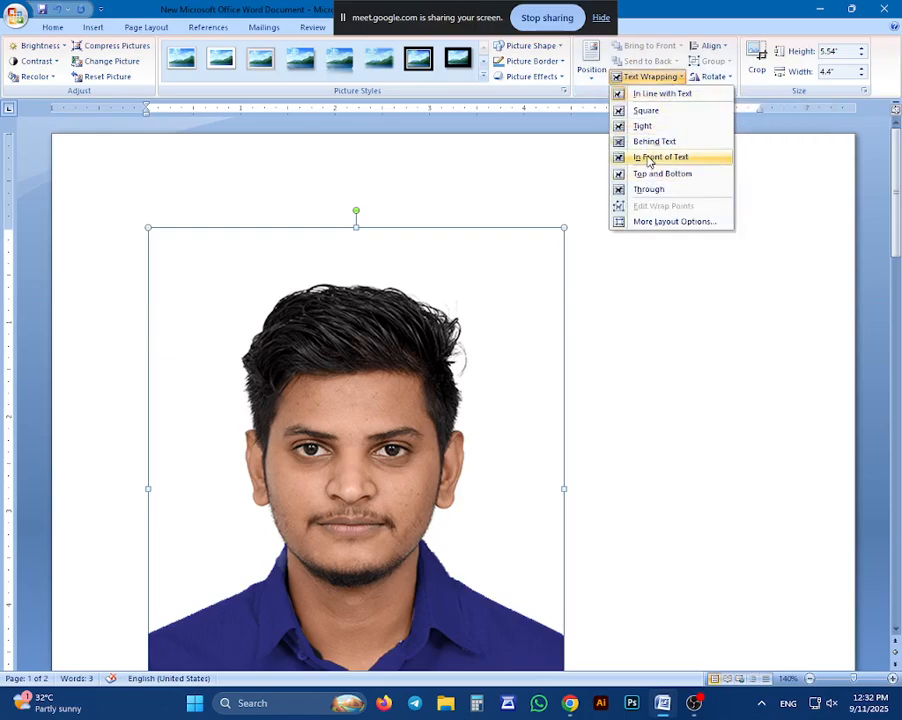
{"action": "left_click", "coordinate": [650, 159]}
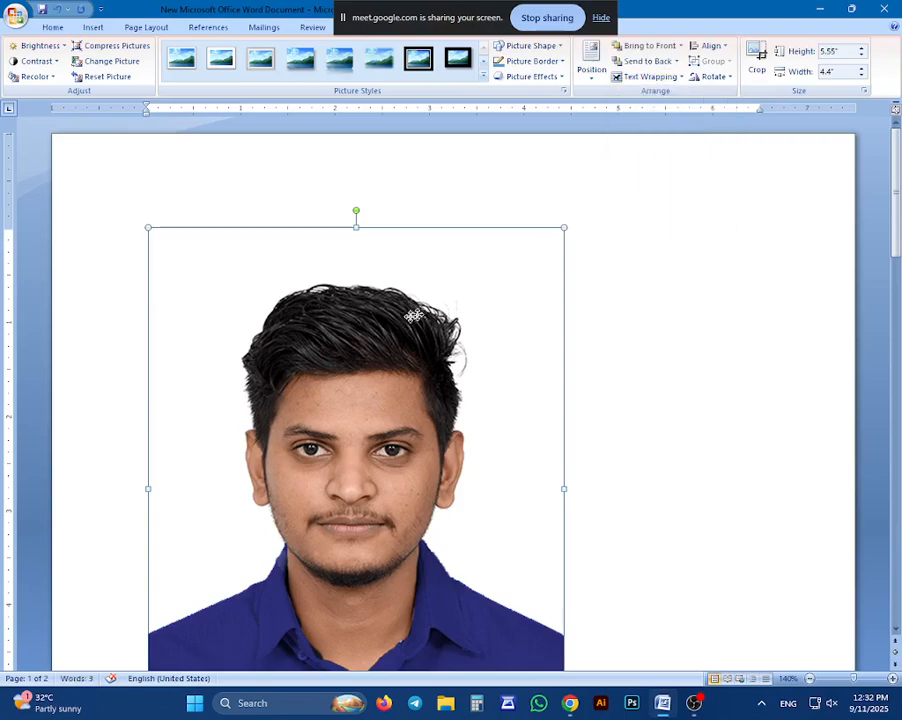
{"action": "left_click_drag", "start_coordinate": [408, 315], "coordinate": [628, 285]}
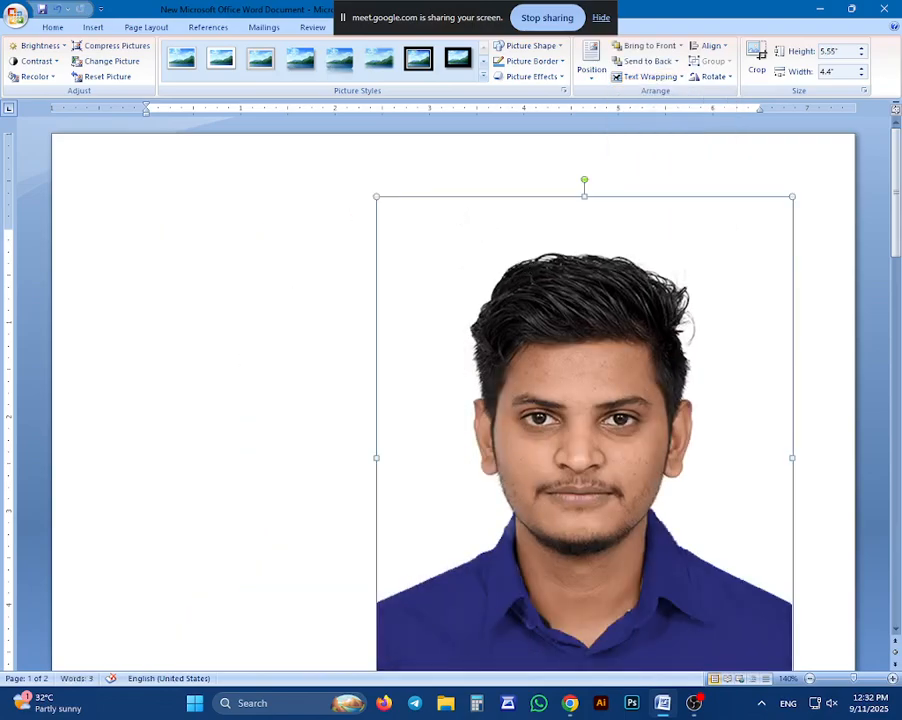
Shrink the photo to about 1.85" high by 1.47" wide and move it near the top of the page, right of centre
{"action": "scroll", "coordinate": [418, 203], "scroll_direction": "down", "scroll_amount": 5}
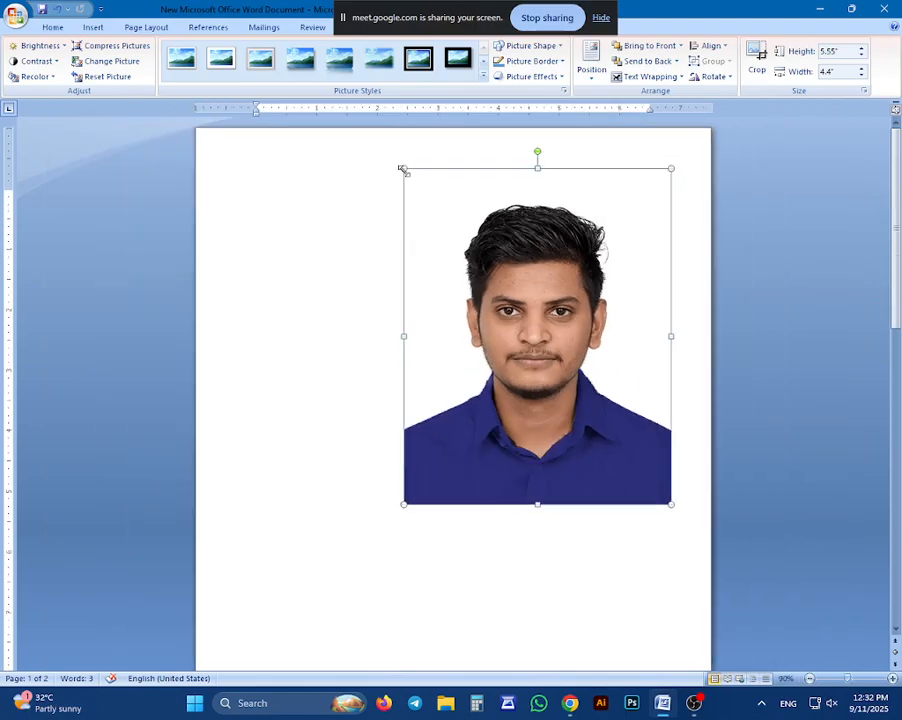
{"action": "left_click_drag", "start_coordinate": [403, 170], "coordinate": [546, 347]}
{"action": "scroll", "coordinate": [548, 349], "scroll_direction": "up", "scroll_amount": 5}
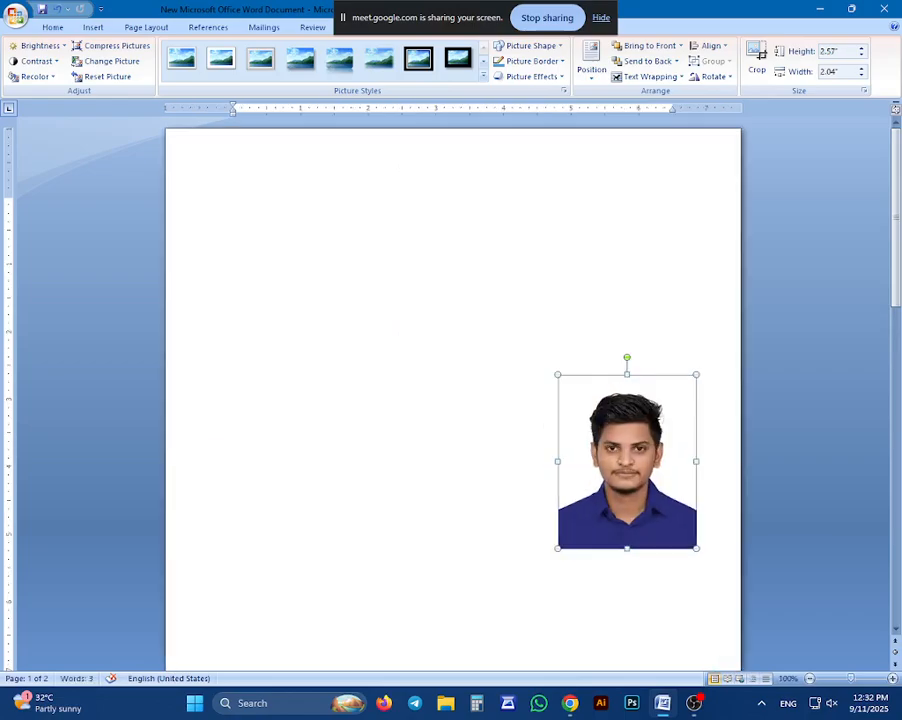
{"action": "scroll", "coordinate": [511, 388], "scroll_direction": "up", "scroll_amount": 8}
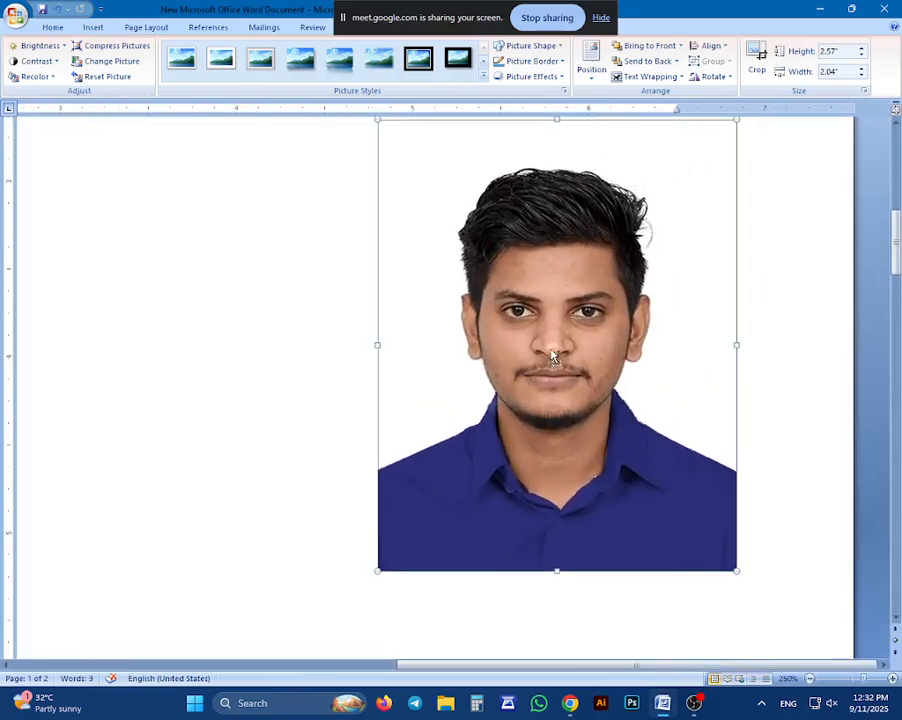
{"action": "scroll", "coordinate": [511, 388], "scroll_direction": "down", "scroll_amount": 10}
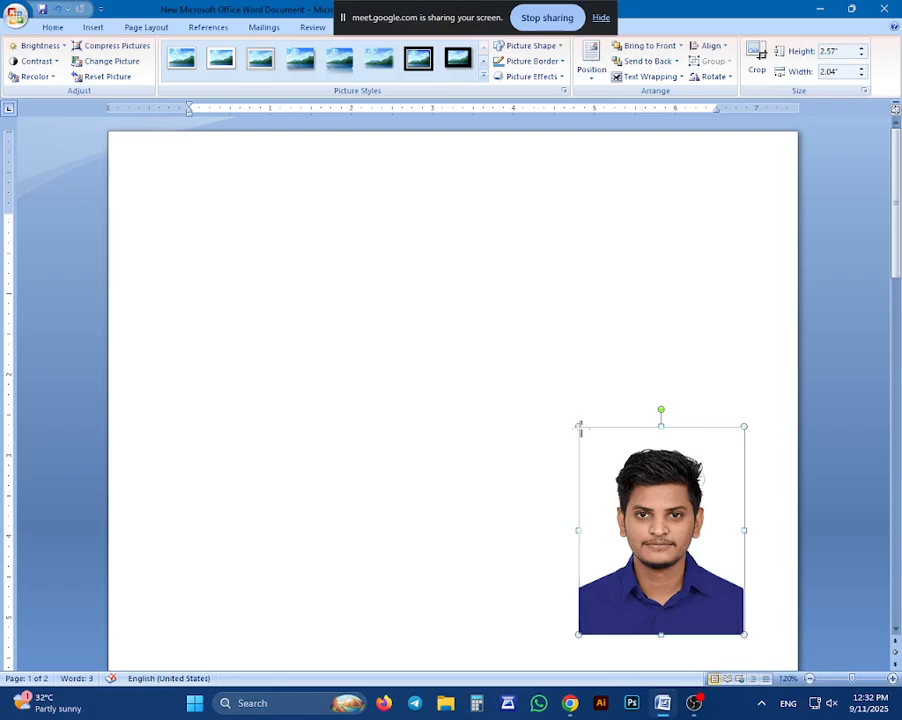
{"action": "left_click_drag", "start_coordinate": [577, 425], "coordinate": [521, 262]}
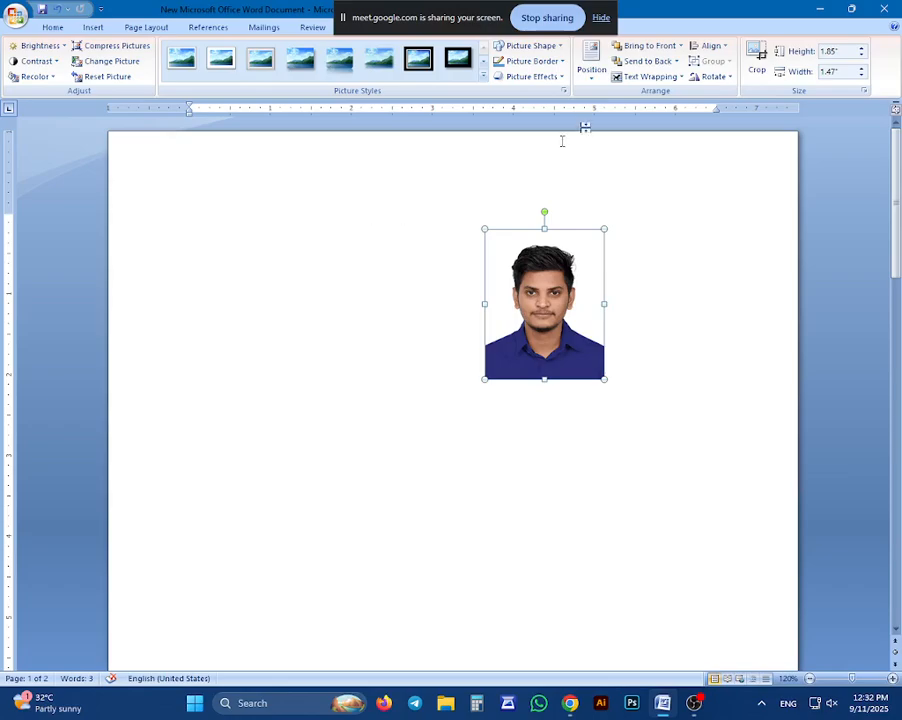
Give the photo a black picture border
{"action": "left_click", "coordinate": [560, 61]}
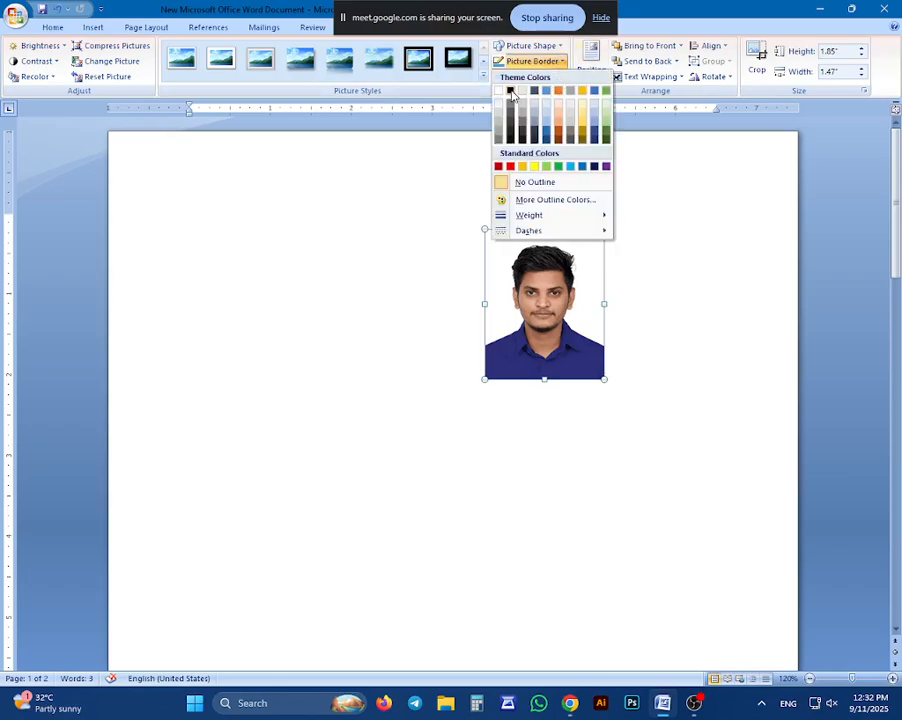
{"action": "left_click", "coordinate": [511, 91]}
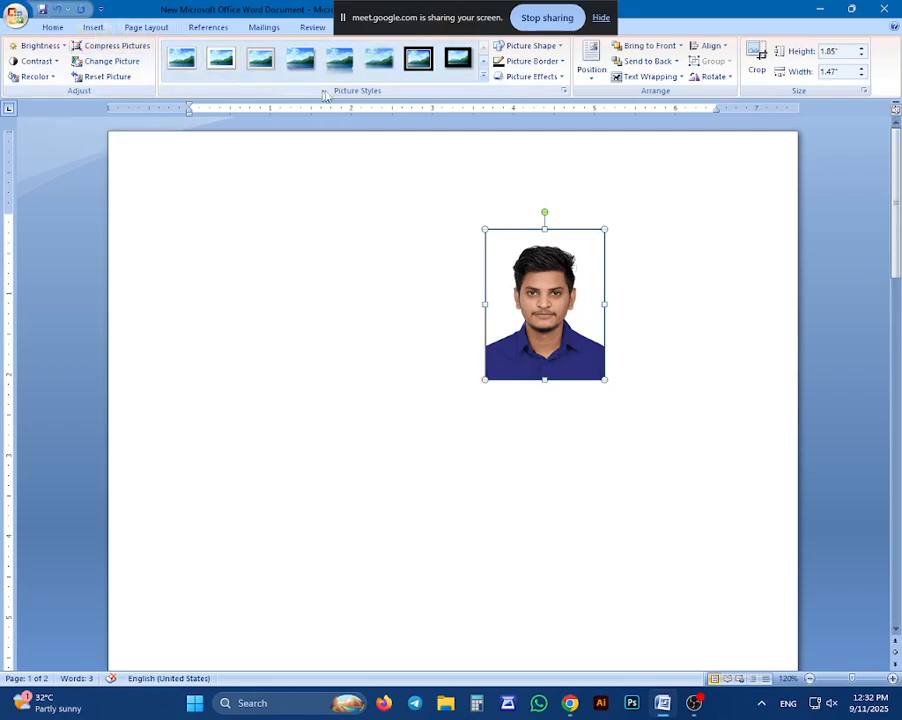
Change the photo's picture shape to an oval
{"action": "left_click", "coordinate": [540, 47]}
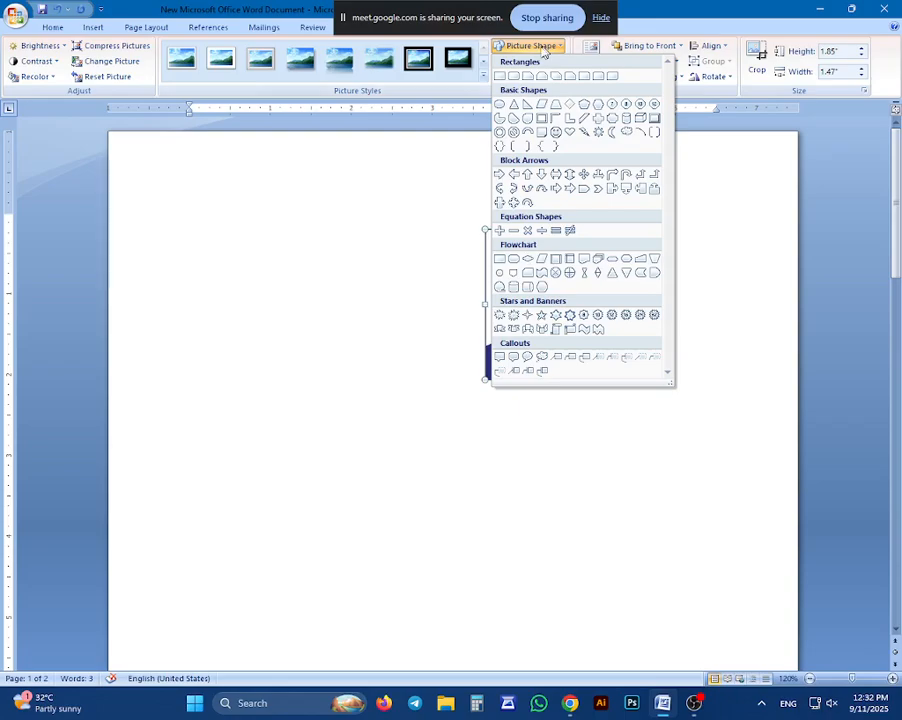
{"action": "left_click", "coordinate": [302, 174]}
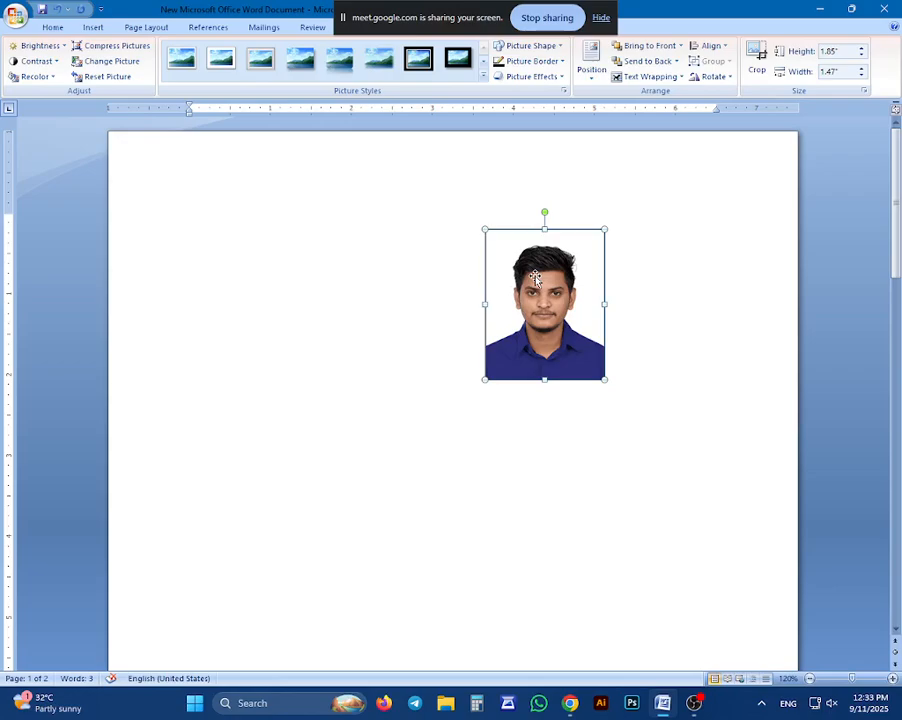
{"action": "left_click", "coordinate": [535, 46]}
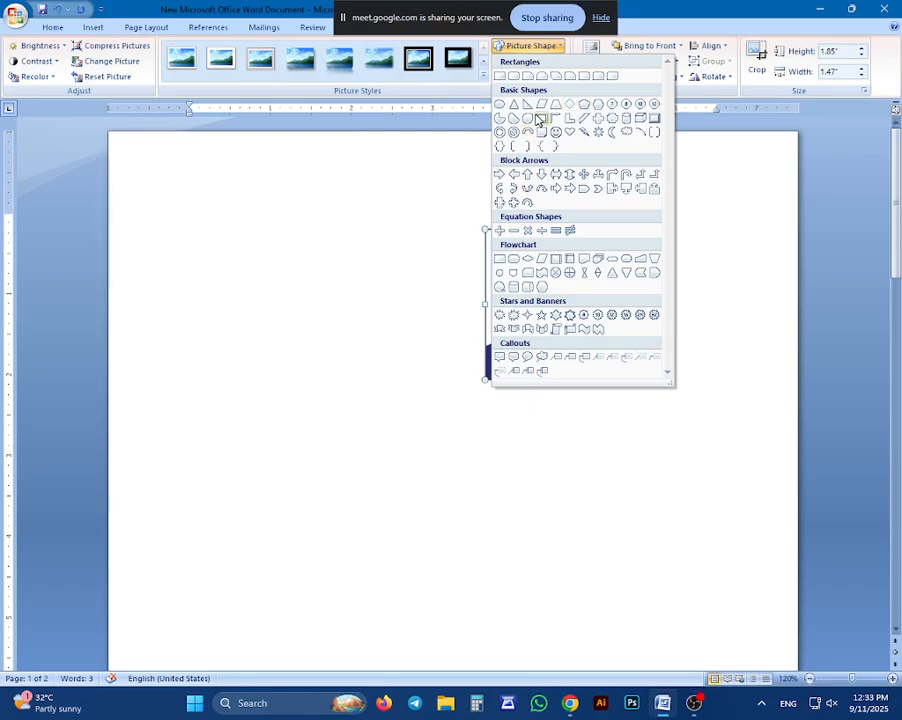
{"action": "left_click", "coordinate": [498, 106]}
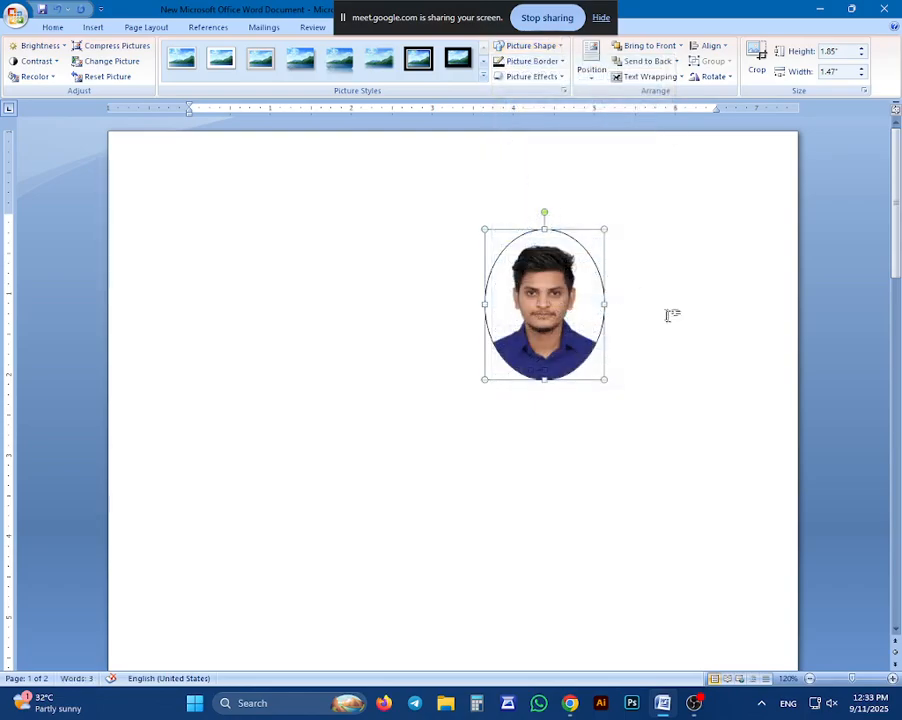
{"action": "left_click", "coordinate": [662, 314]}
Widen the oval photo to about 1.95" so that it looks nearly circular
{"action": "left_click", "coordinate": [563, 298]}
{"action": "left_click_drag", "start_coordinate": [604, 304], "coordinate": [644, 304]}
{"action": "left_click", "coordinate": [626, 406]}
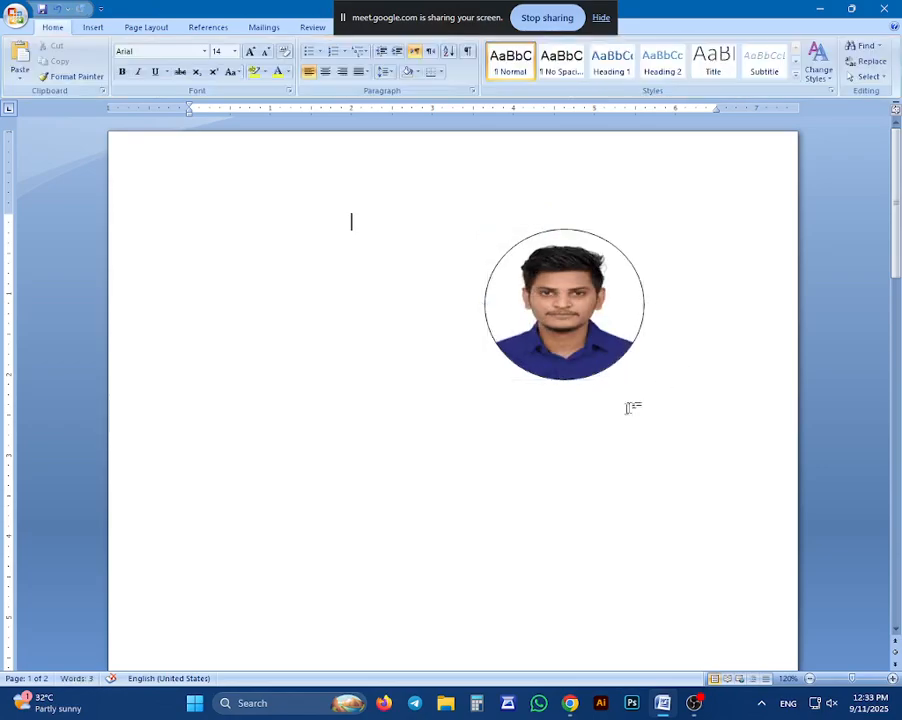
Change the photo's picture shape to a teardrop
{"action": "left_click", "coordinate": [584, 272]}
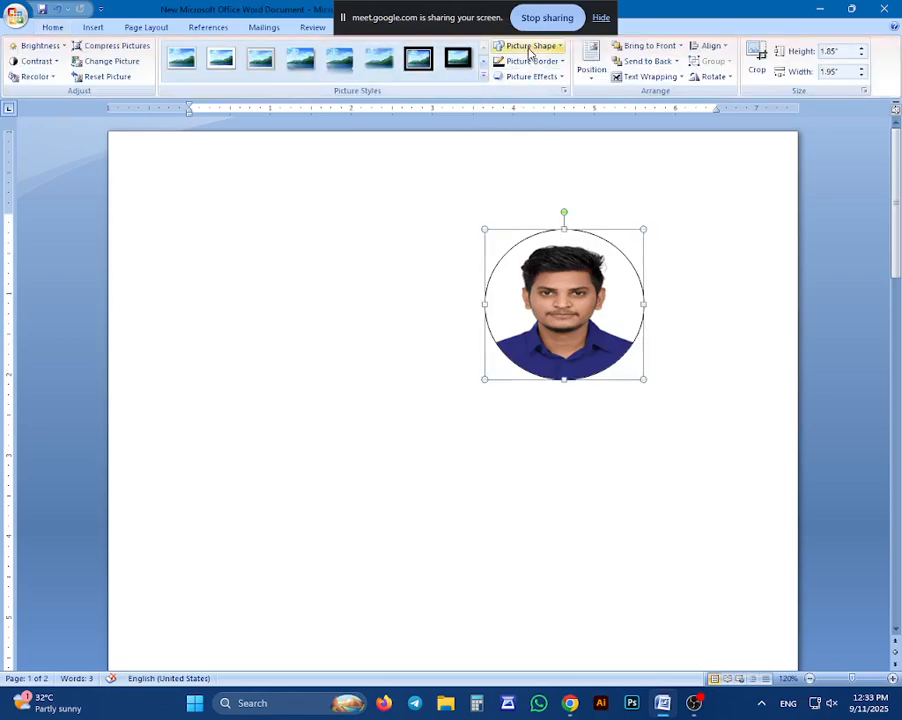
{"action": "left_click", "coordinate": [528, 45]}
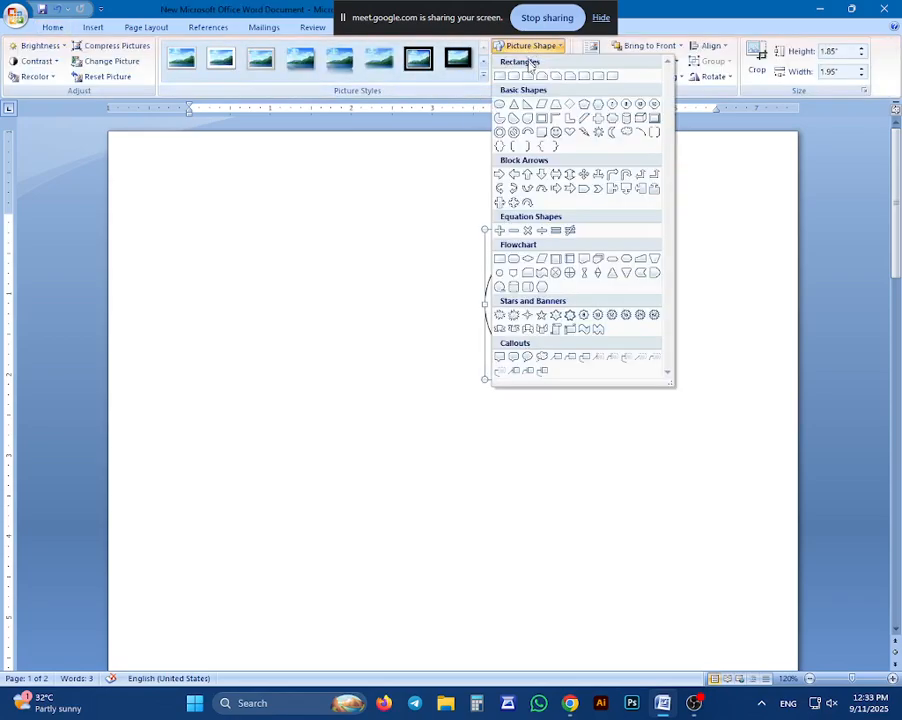
{"action": "left_click", "coordinate": [528, 120]}
{"action": "key", "text": "Escape"}
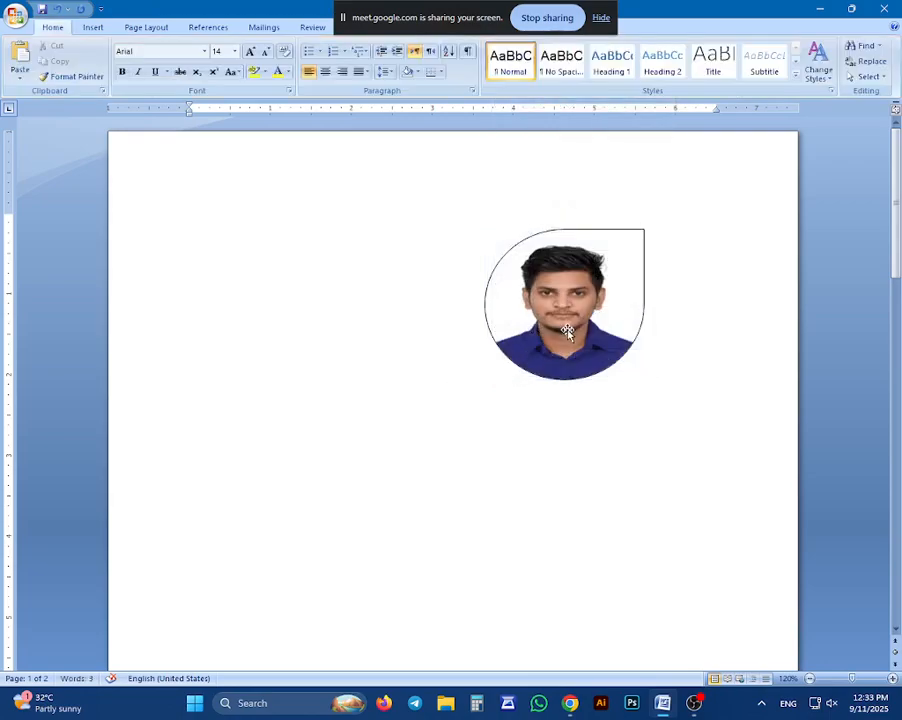
Change the photo's picture shape to a crescent moon
{"action": "double_click", "coordinate": [568, 336]}
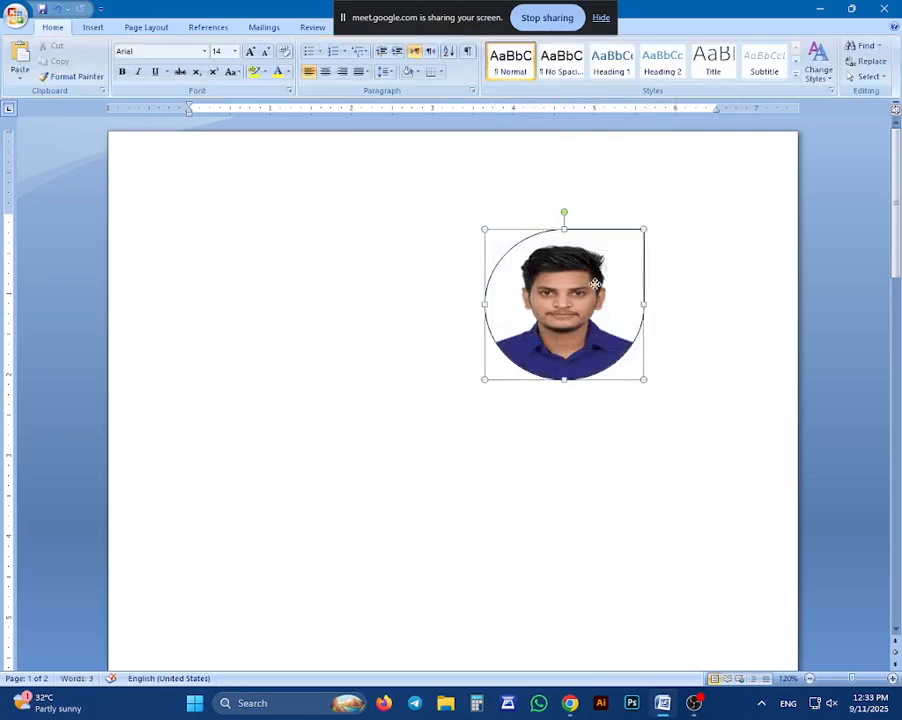
{"action": "left_click", "coordinate": [525, 46]}
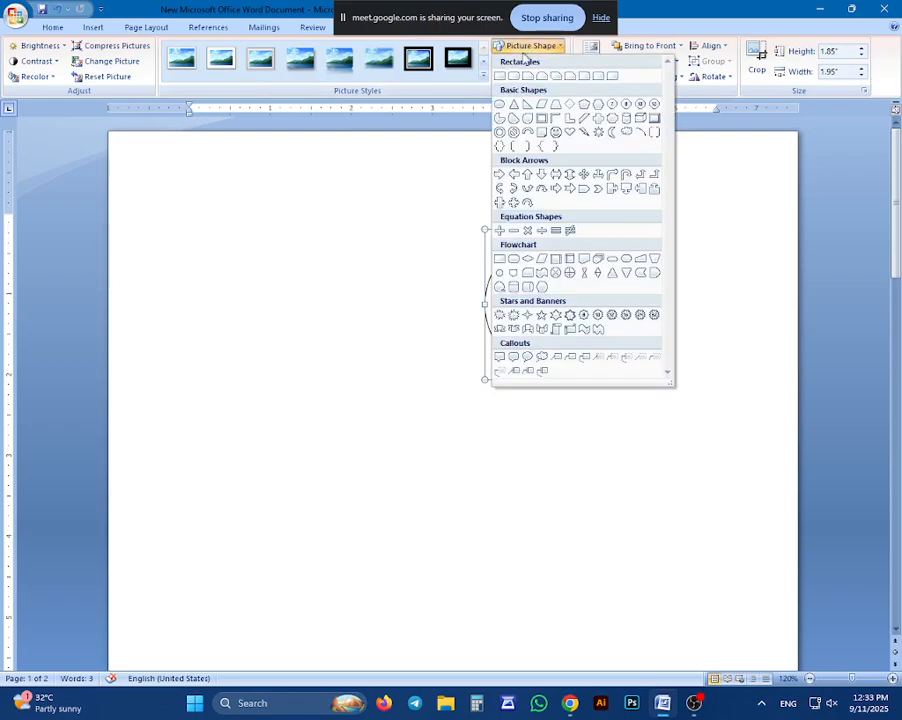
{"action": "left_click", "coordinate": [622, 136]}
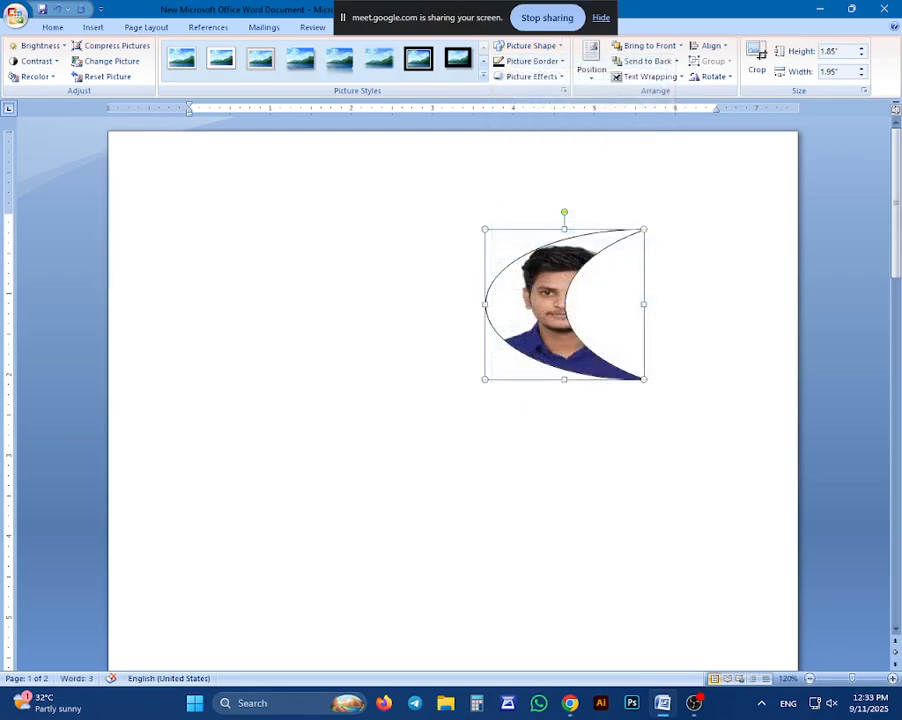
Change the photo's picture shape to the flowchart magnetic disk cylinder
{"action": "left_click", "coordinate": [530, 46]}
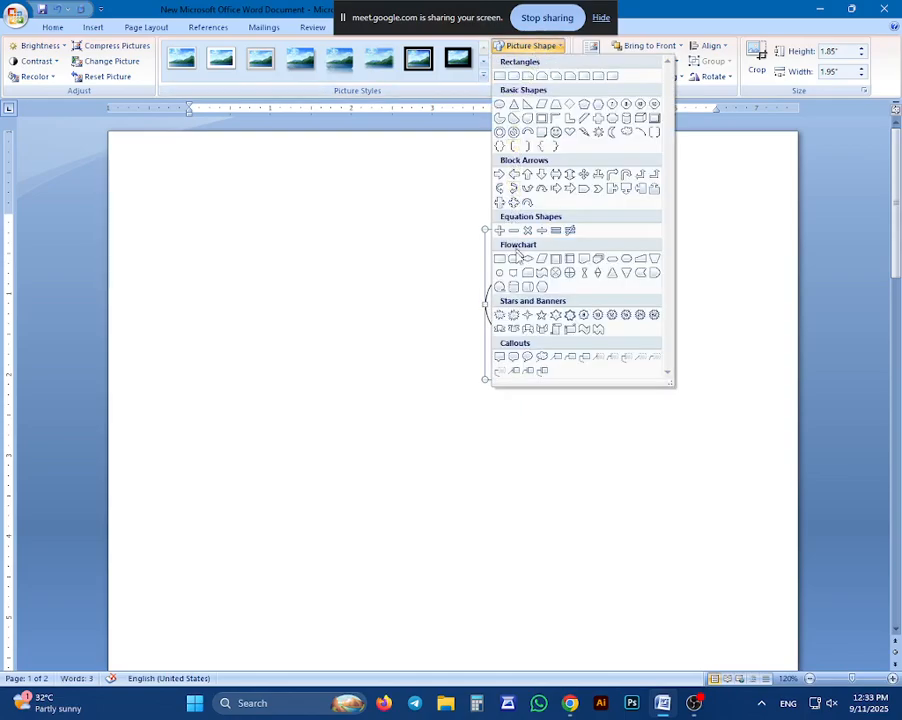
{"action": "left_click", "coordinate": [513, 287]}
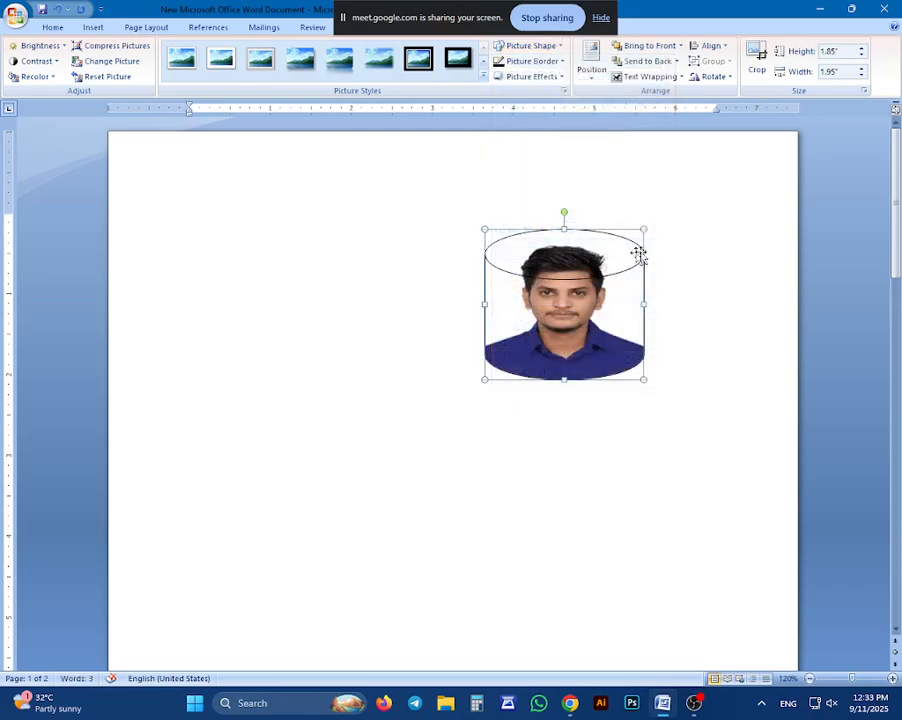
{"action": "left_click", "coordinate": [650, 285]}
Add the centred Outer shadow effect to the photo
{"action": "left_click", "coordinate": [616, 285]}
{"action": "left_click", "coordinate": [520, 77]}
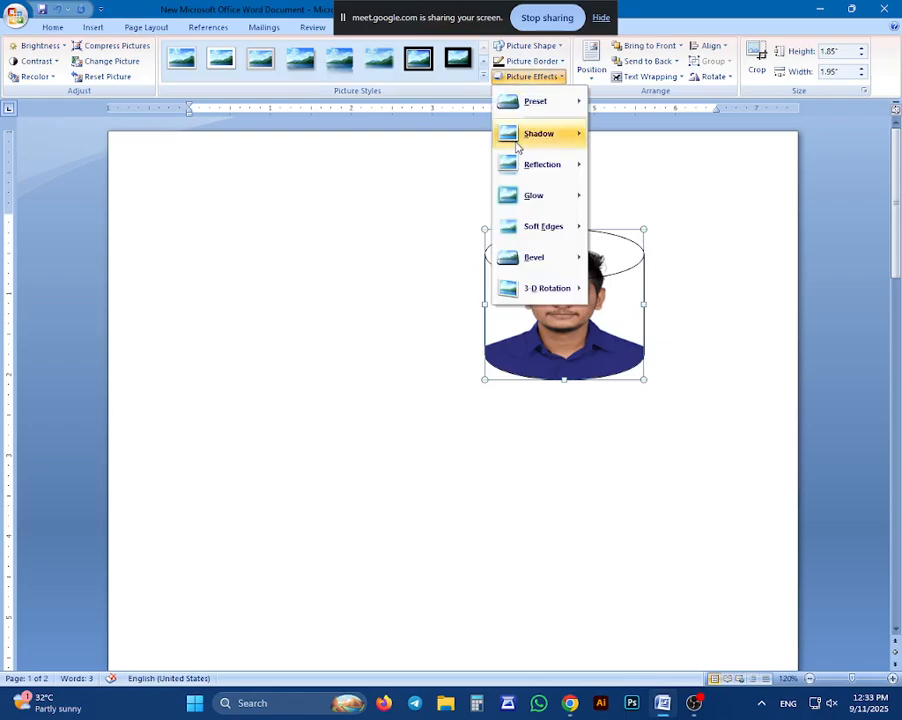
{"action": "mouse_move", "coordinate": [517, 147]}
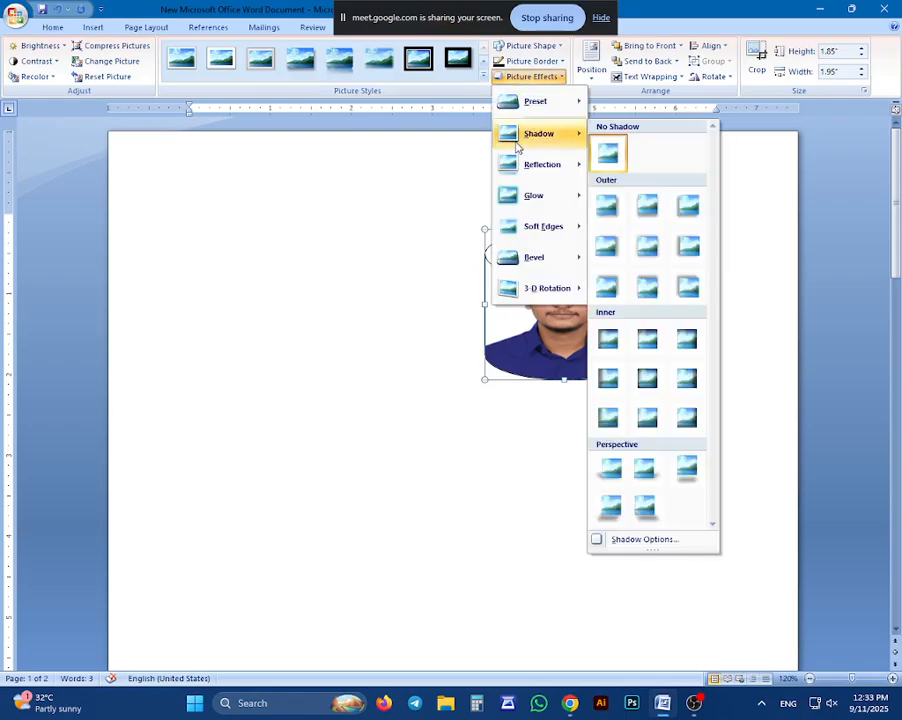
{"action": "left_click", "coordinate": [642, 247]}
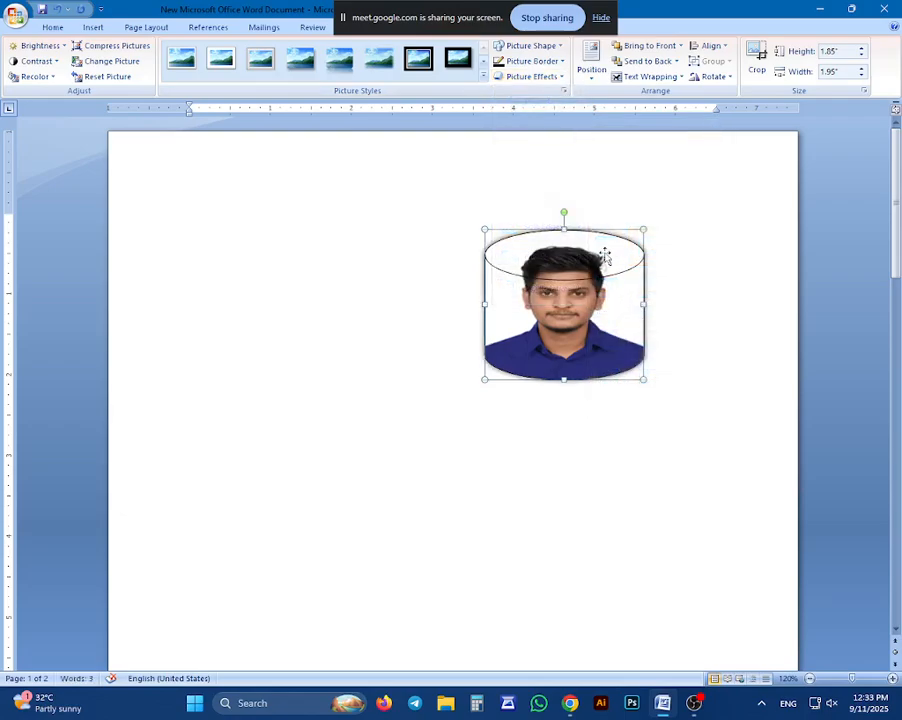
Apply the first Parallel 3-D rotation effect to the photo
{"action": "left_click", "coordinate": [530, 78]}
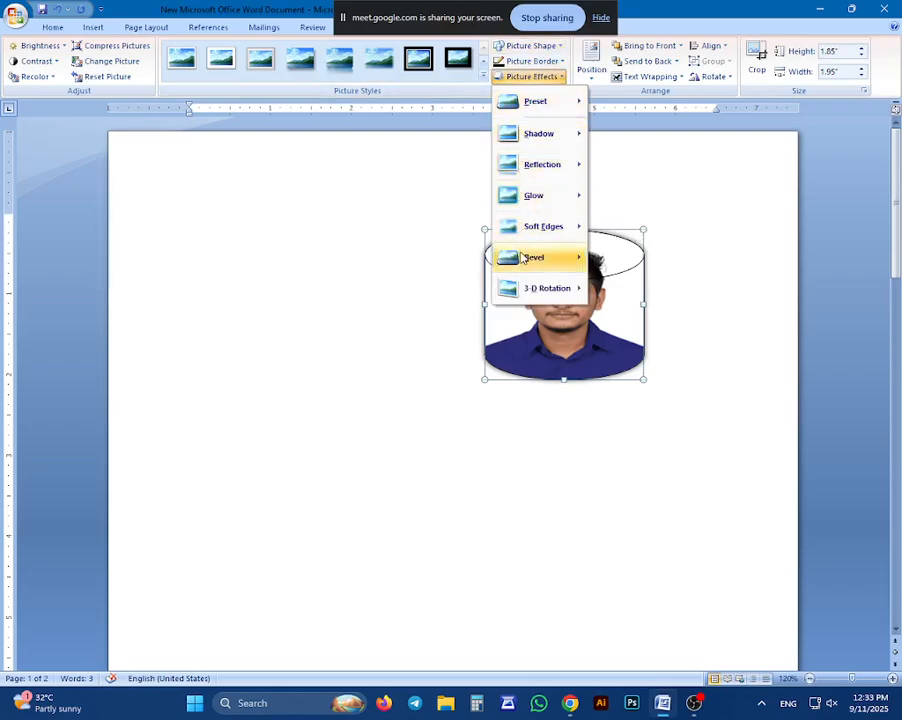
{"action": "mouse_move", "coordinate": [558, 298]}
{"action": "left_click", "coordinate": [612, 360]}
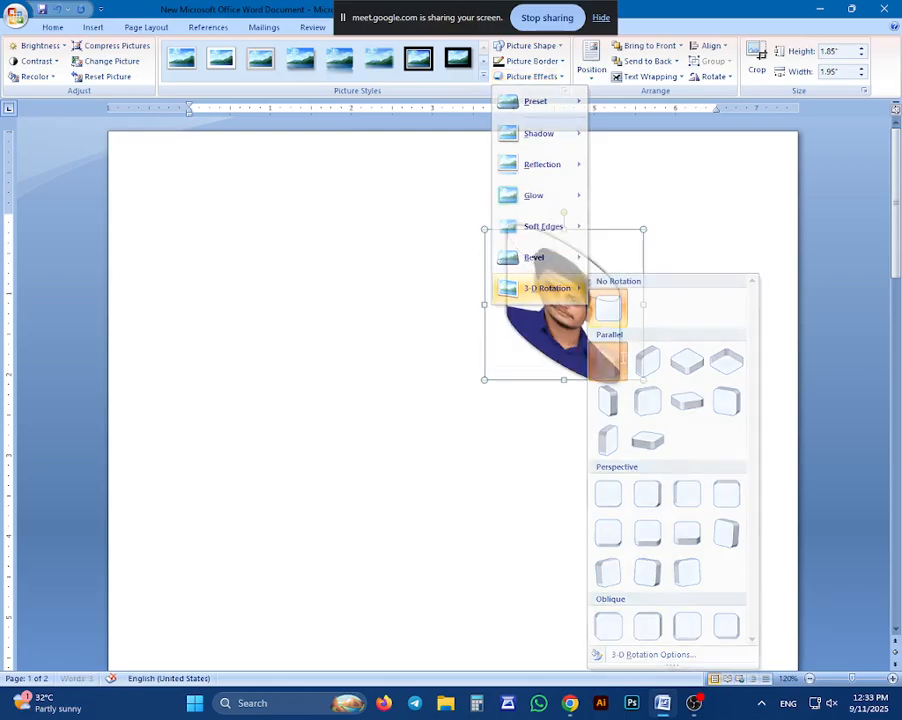
Set the rotated photo's picture shape back to an oval
{"action": "left_click", "coordinate": [528, 46]}
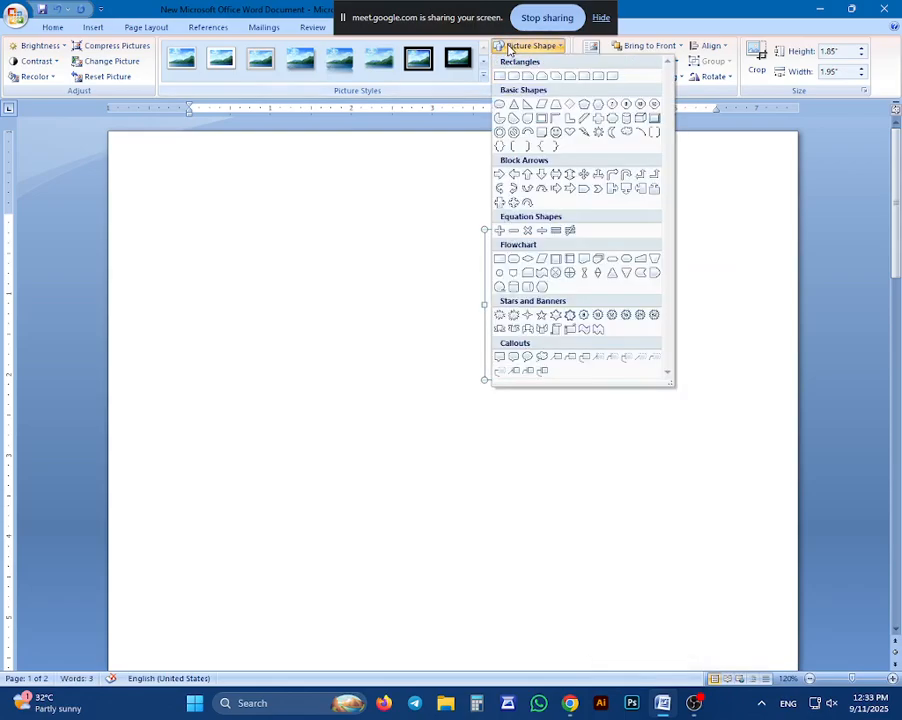
{"action": "left_click", "coordinate": [500, 104]}
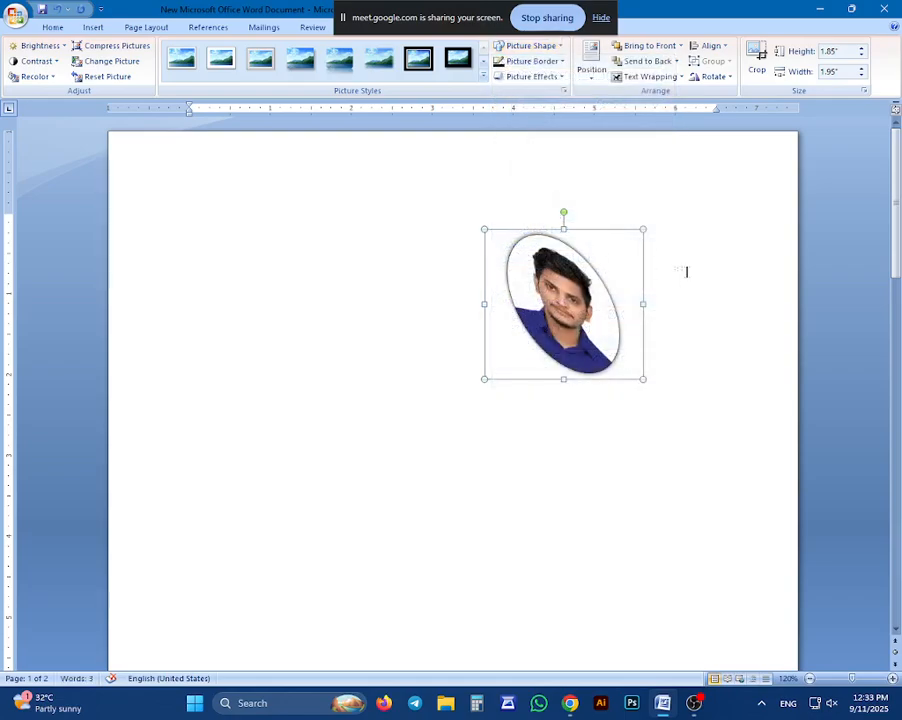
{"action": "left_click", "coordinate": [687, 271]}
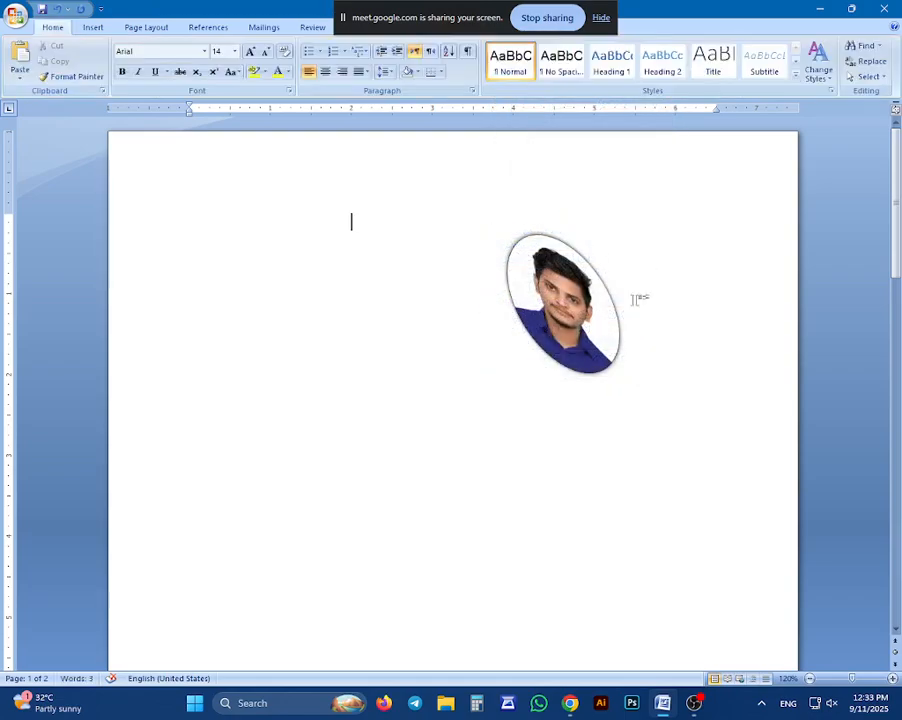
Remove the photo's 3-D rotation by choosing No Presets as its preset picture effect
{"action": "left_click", "coordinate": [577, 312]}
{"action": "left_click", "coordinate": [530, 76]}
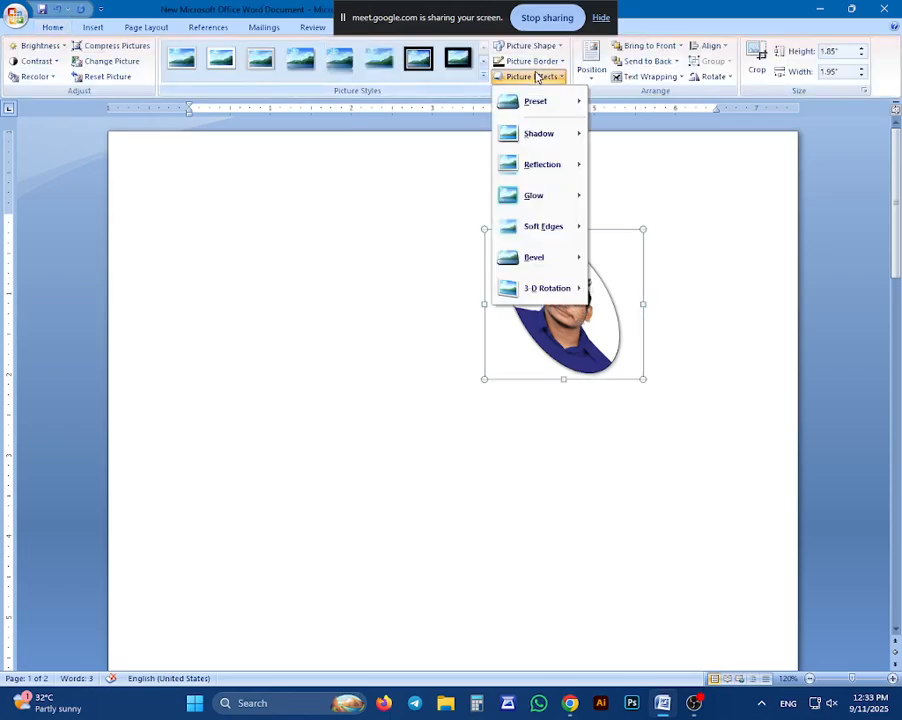
{"action": "mouse_move", "coordinate": [536, 112]}
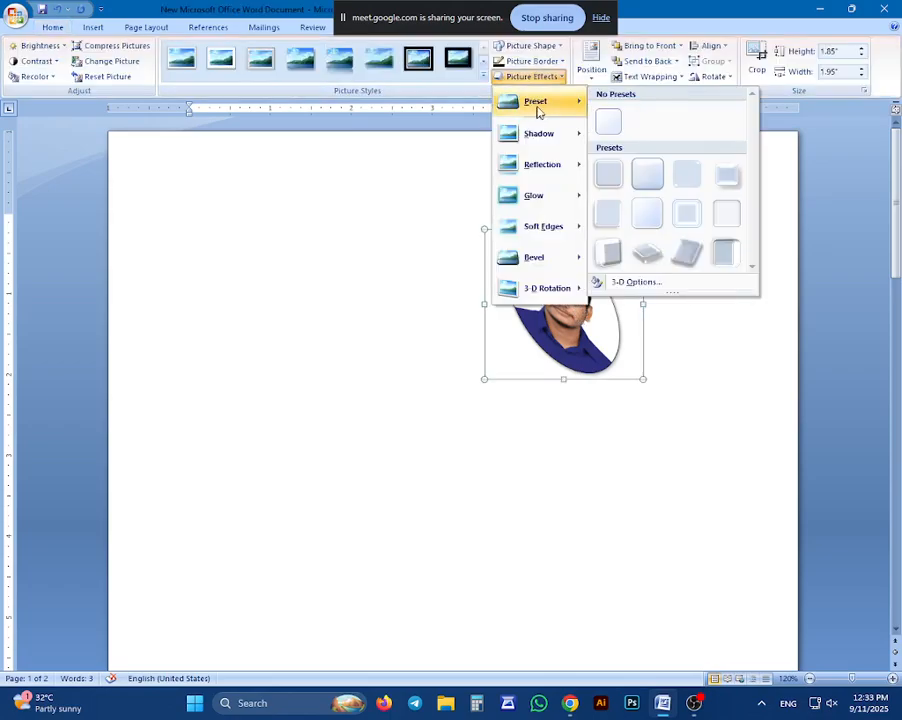
{"action": "left_click", "coordinate": [600, 122]}
{"action": "left_click", "coordinate": [351, 221]}
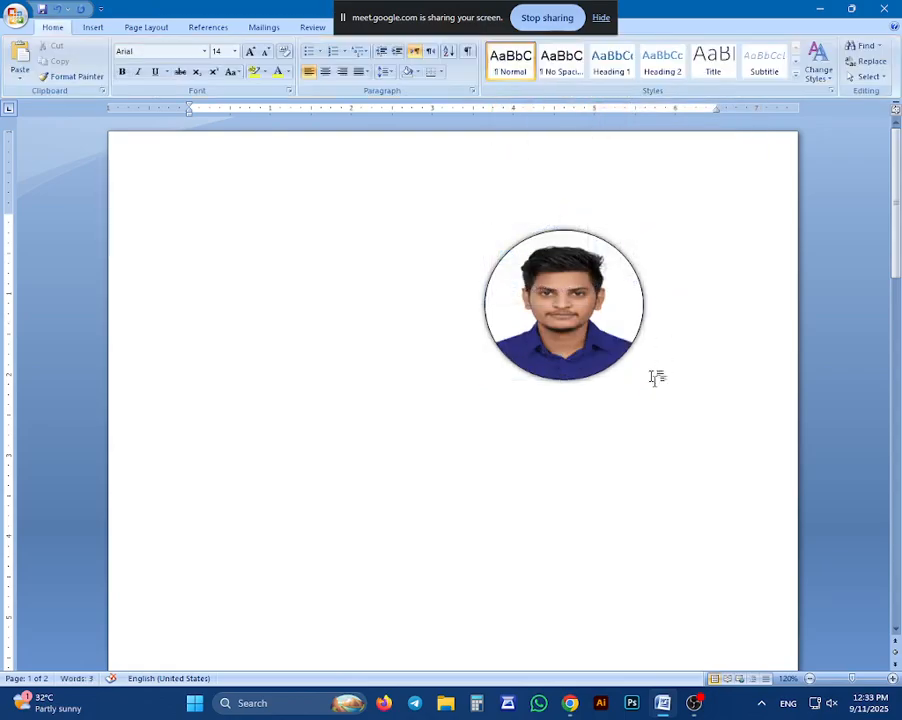
Rotate the photo left 90° and return it upright with Rotate Right 90°
{"action": "left_click", "coordinate": [598, 306]}
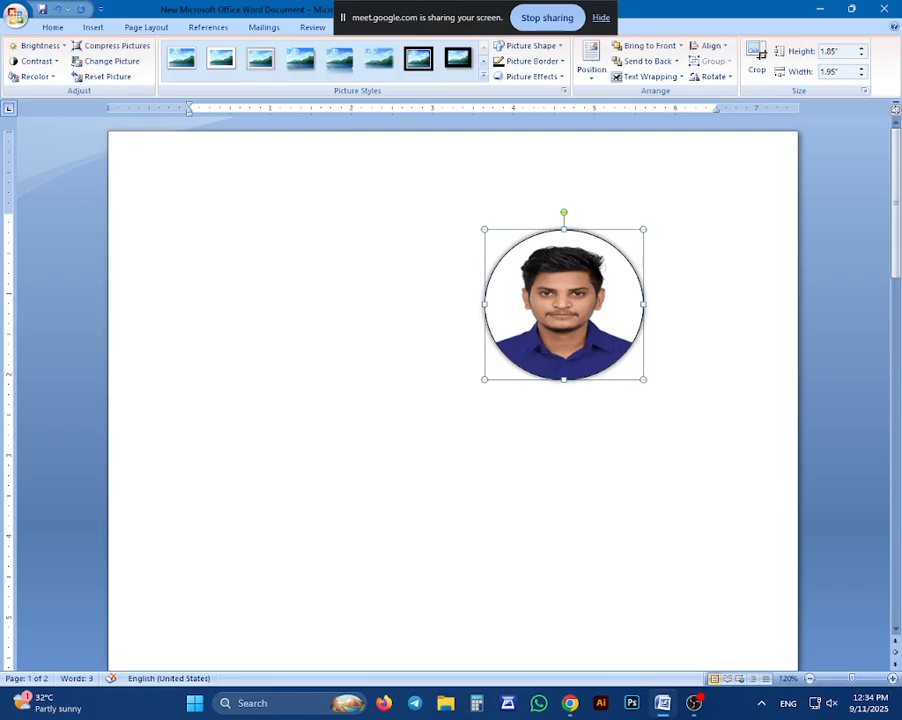
{"action": "left_click", "coordinate": [718, 80]}
{"action": "left_click", "coordinate": [717, 112]}
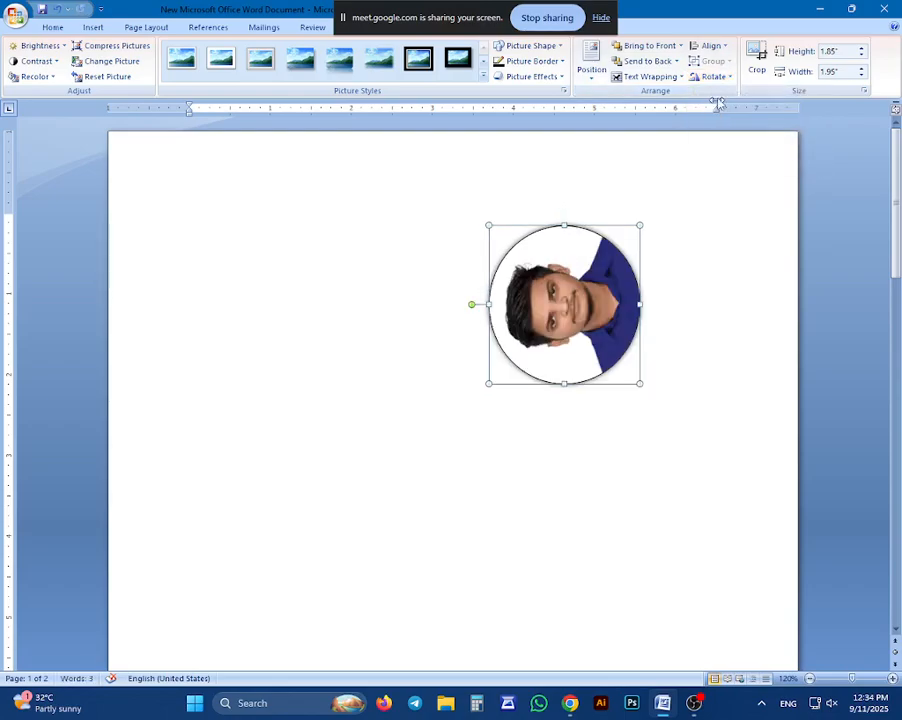
{"action": "left_click", "coordinate": [718, 78]}
{"action": "left_click", "coordinate": [721, 95]}
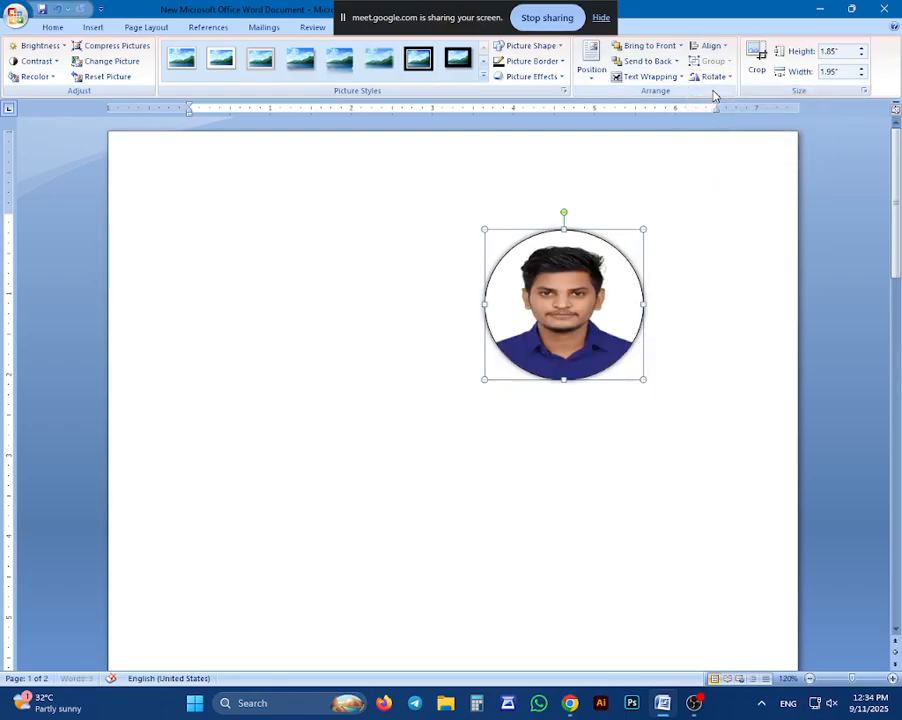
Flip the photo horizontally and vertically, and repeat both flips to restore its original orientation
{"action": "left_click", "coordinate": [712, 78]}
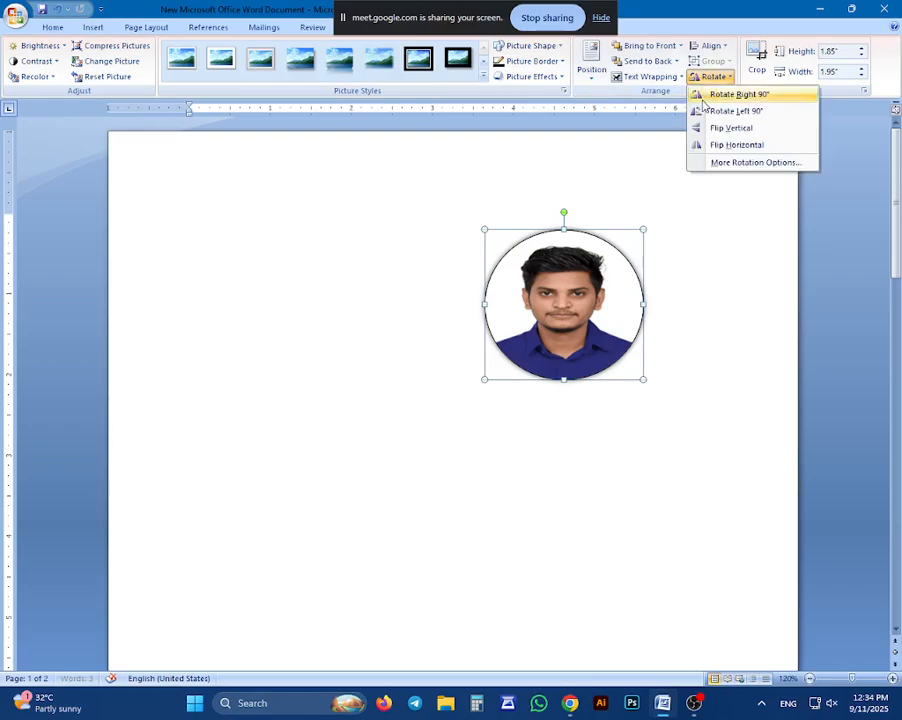
{"action": "left_click", "coordinate": [733, 145]}
{"action": "left_click", "coordinate": [710, 78]}
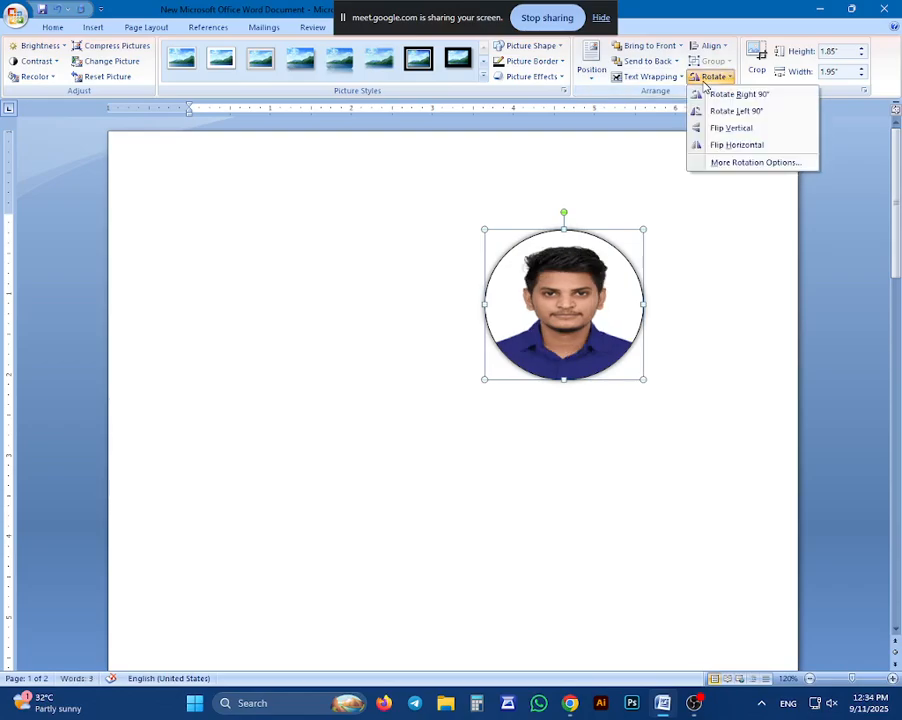
{"action": "left_click", "coordinate": [750, 128]}
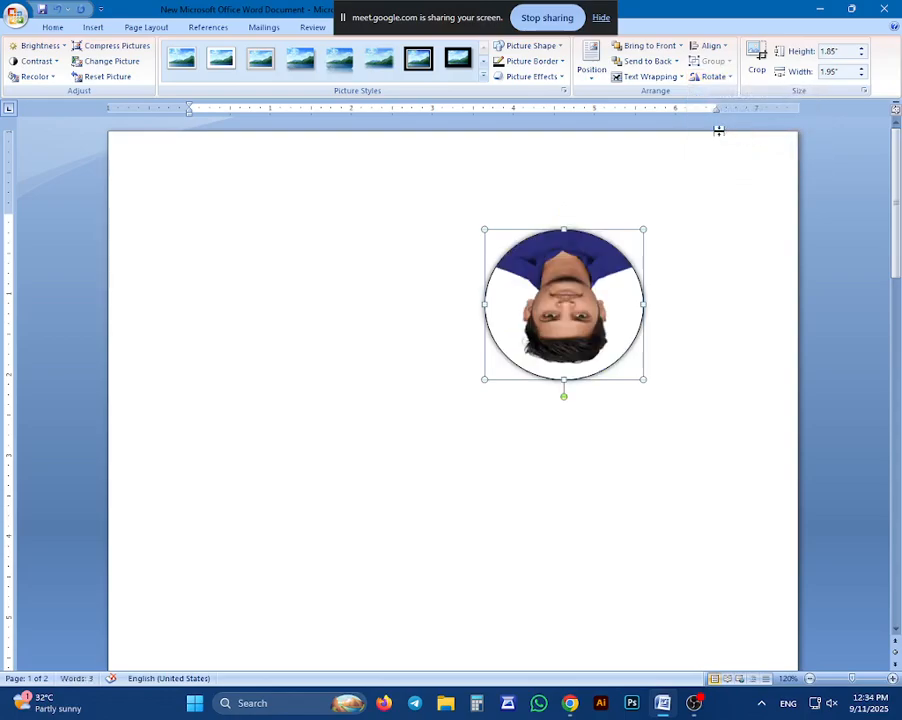
{"action": "left_click", "coordinate": [712, 77]}
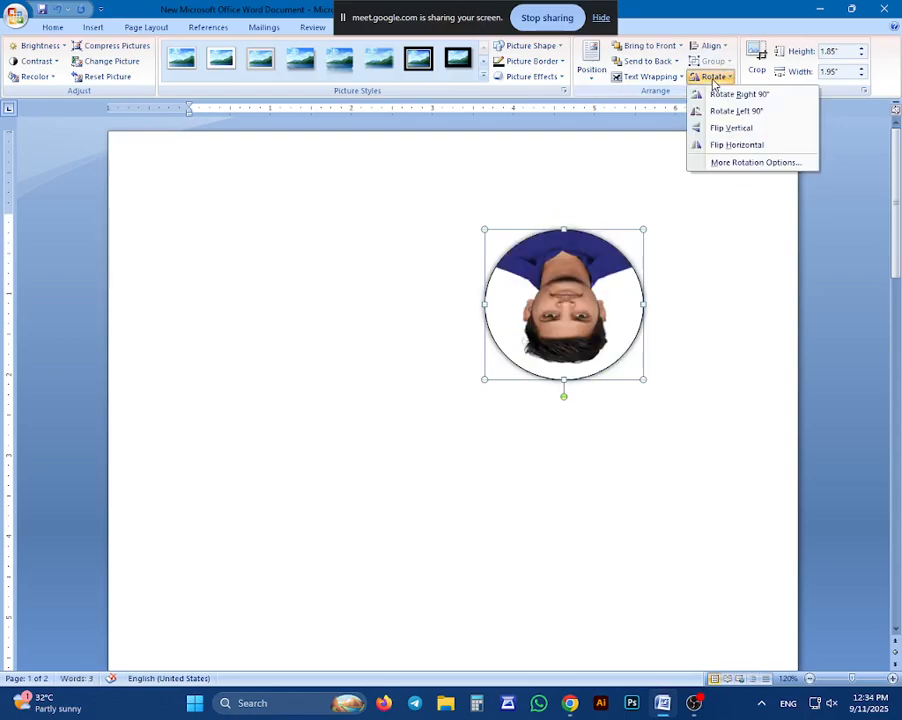
{"action": "left_click", "coordinate": [733, 145]}
{"action": "left_click", "coordinate": [712, 77]}
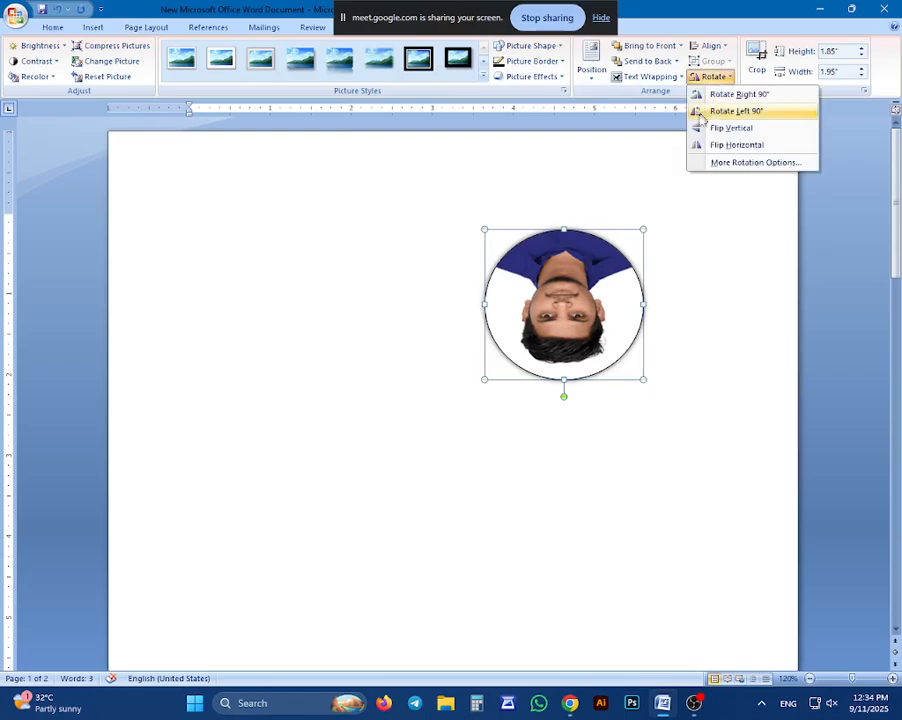
{"action": "left_click", "coordinate": [730, 128]}
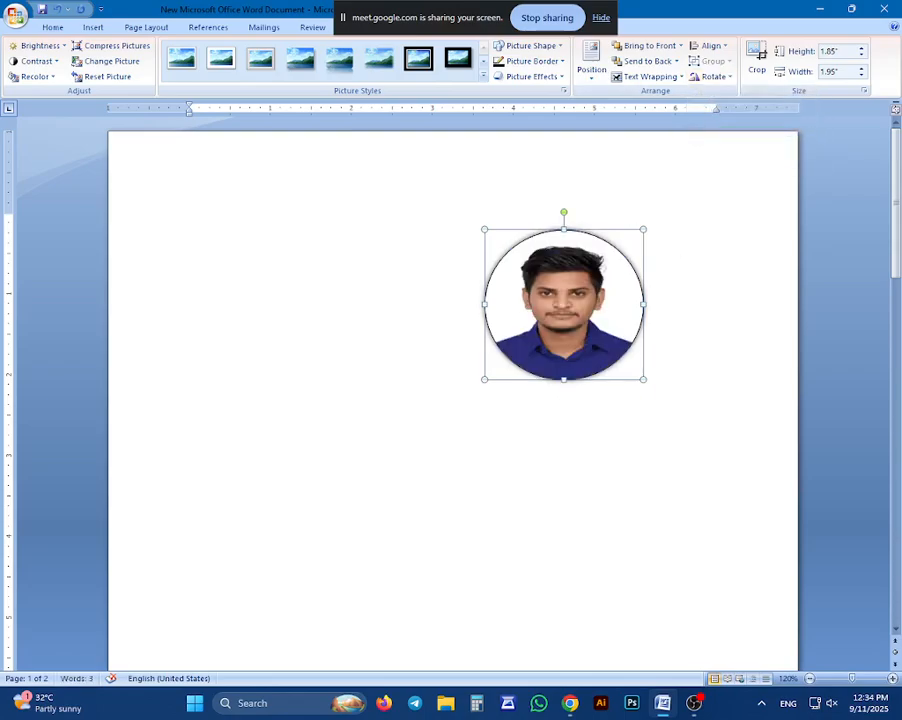
{"action": "left_click", "coordinate": [352, 221]}
Align the photo with the left margin and the right margin, and finally center it horizontally with Align Center
{"action": "left_click", "coordinate": [591, 266]}
{"action": "left_click", "coordinate": [720, 76]}
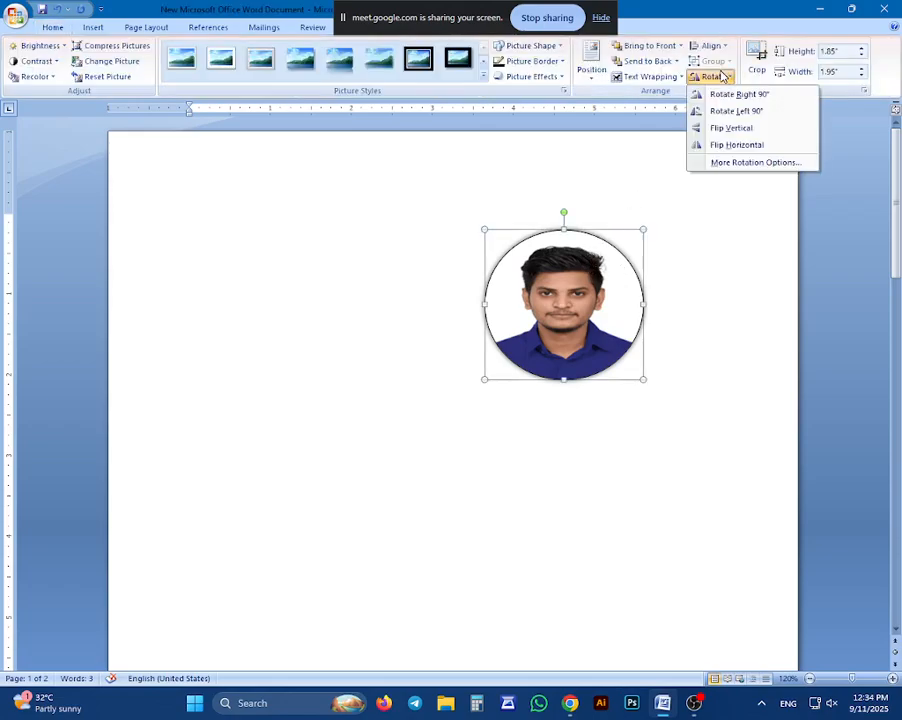
{"action": "left_click", "coordinate": [696, 46]}
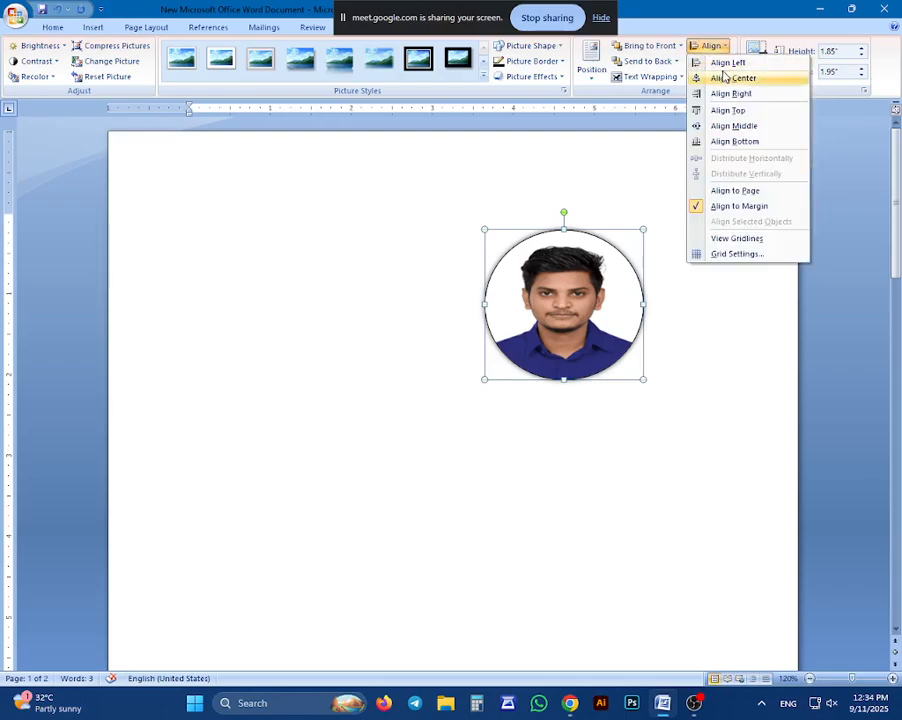
{"action": "left_click", "coordinate": [726, 63]}
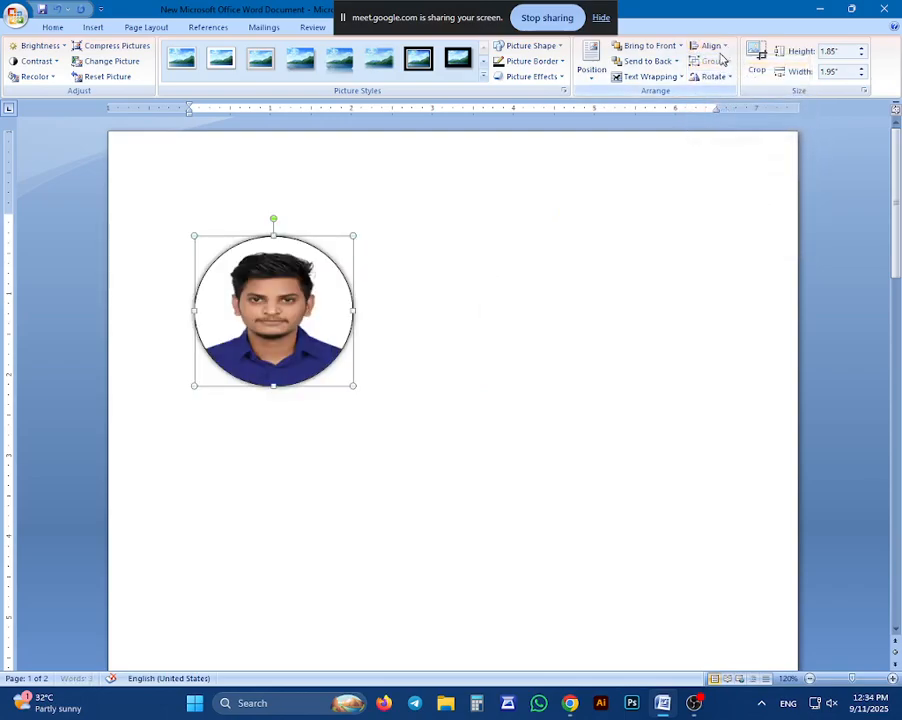
{"action": "left_click", "coordinate": [712, 46]}
{"action": "left_click", "coordinate": [726, 93]}
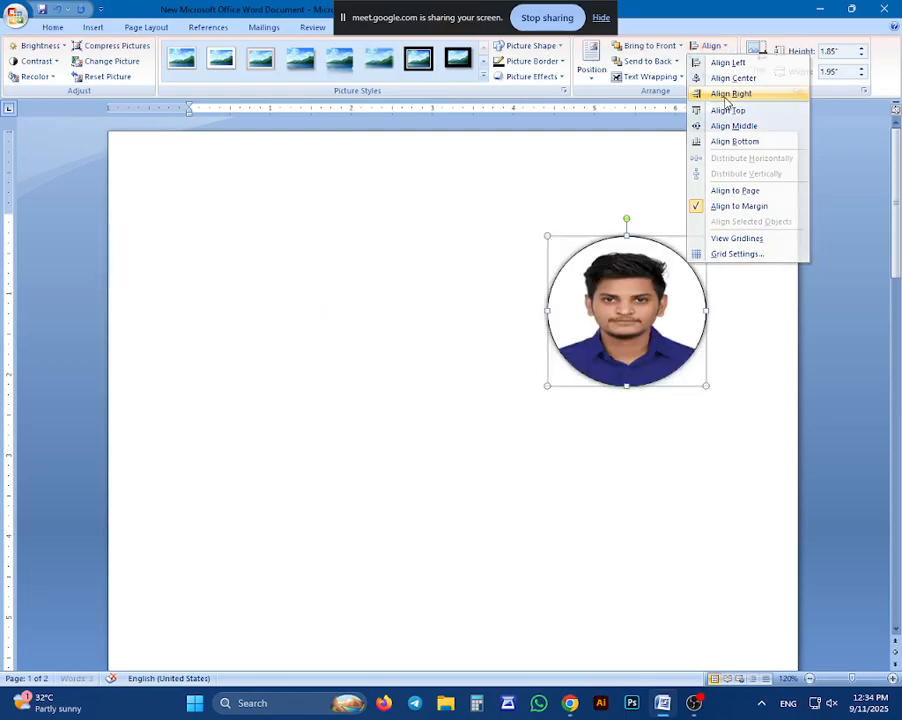
{"action": "left_click", "coordinate": [710, 46]}
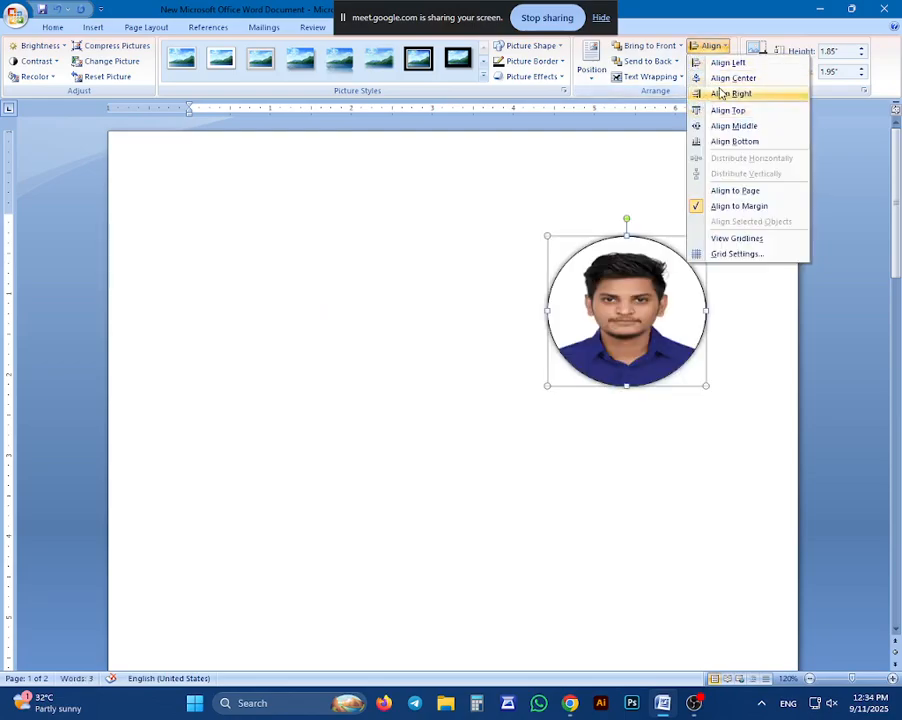
{"action": "left_click", "coordinate": [730, 79]}
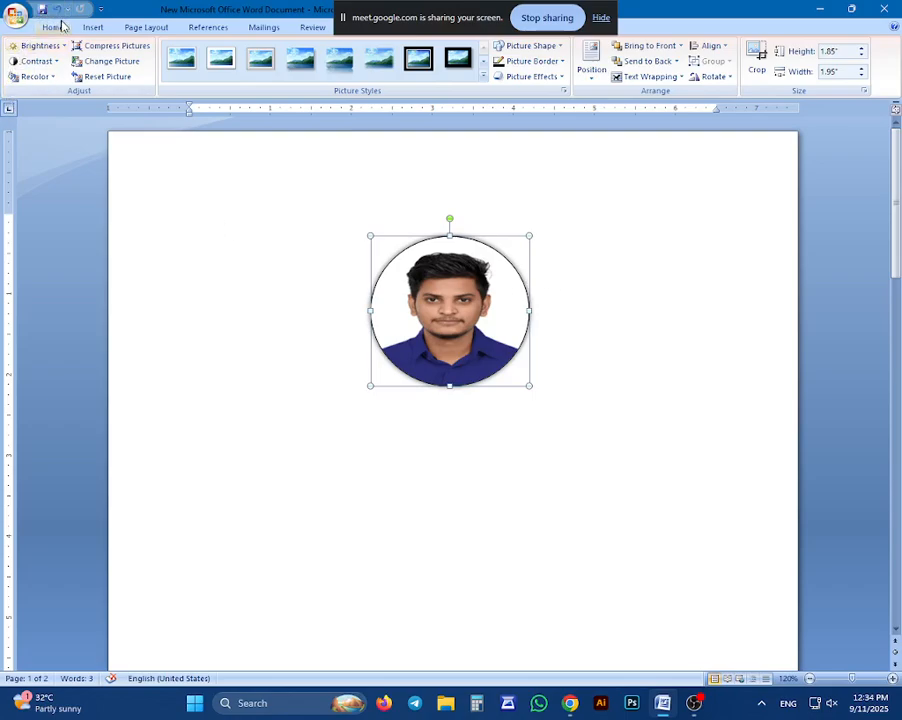
Insert a hyperlink on the photo that points to the sample.png file on the Desktop
{"action": "left_click", "coordinate": [96, 29]}
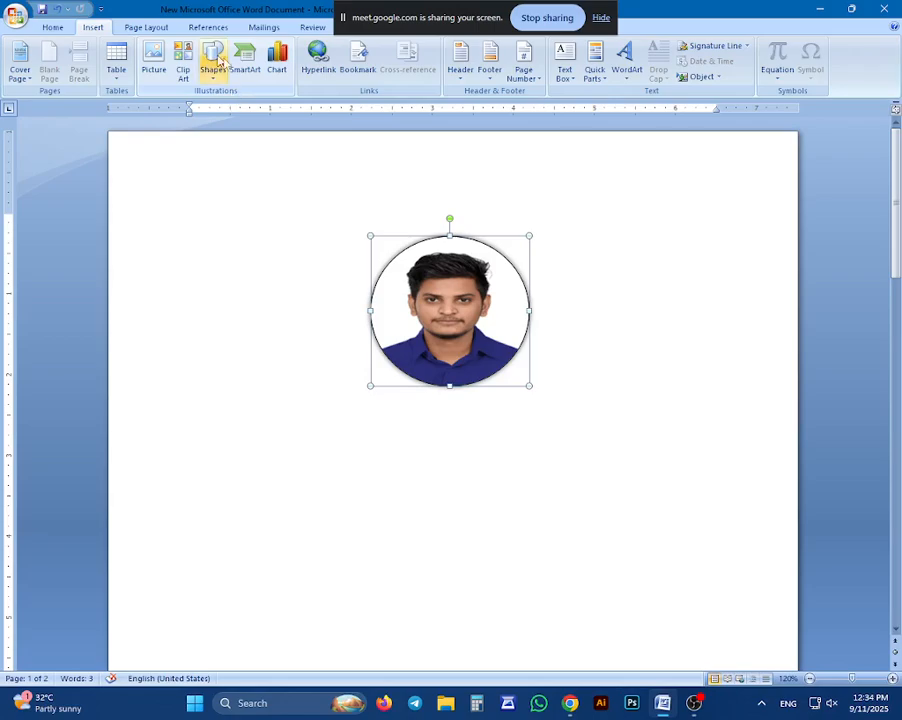
{"action": "left_click", "coordinate": [318, 62]}
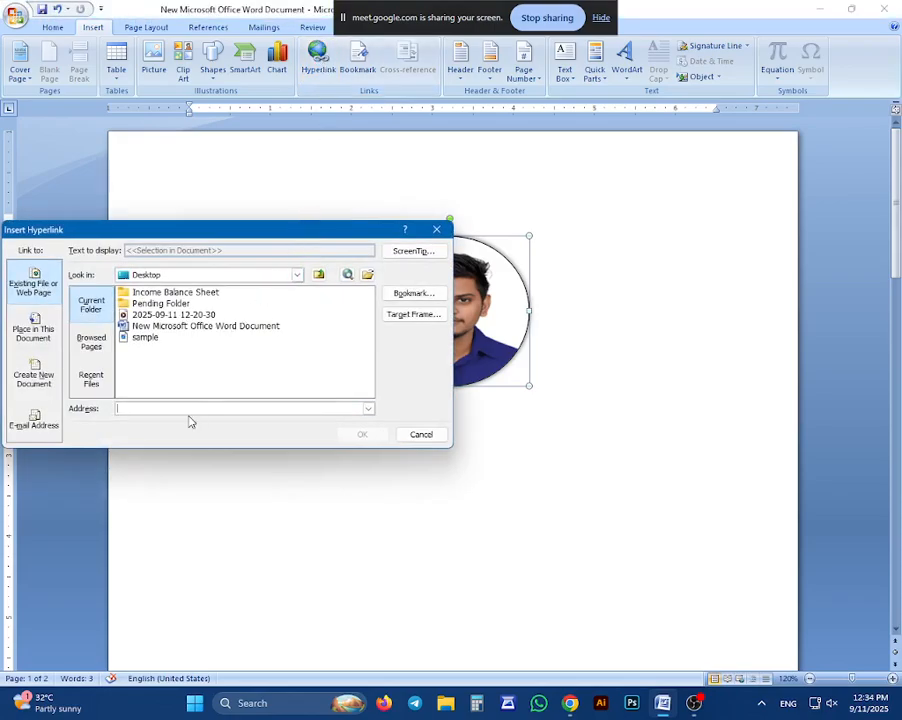
{"action": "left_click", "coordinate": [143, 339]}
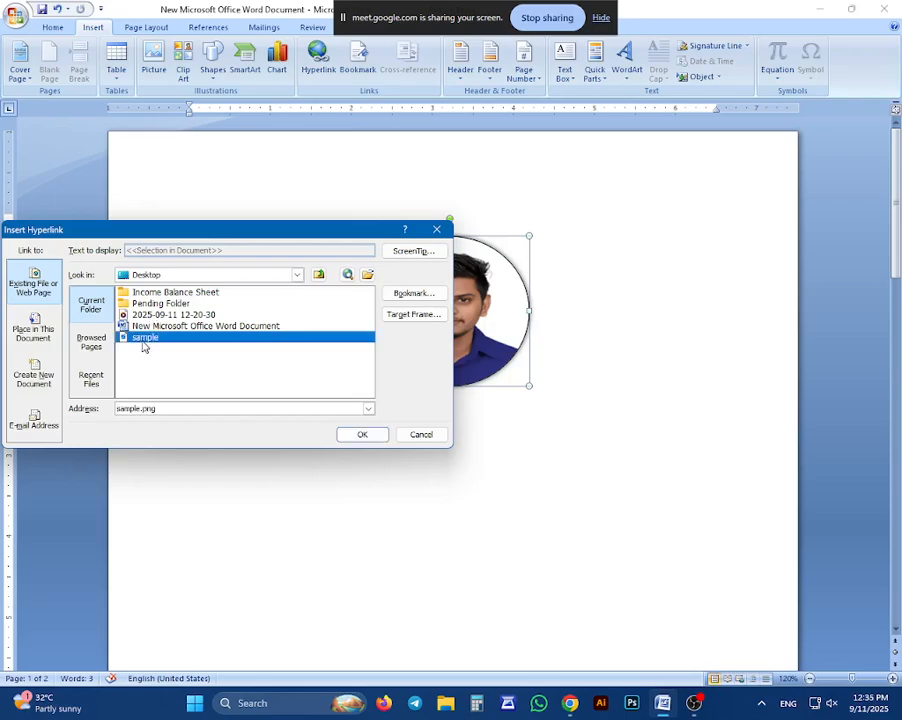
{"action": "left_click", "coordinate": [361, 439]}
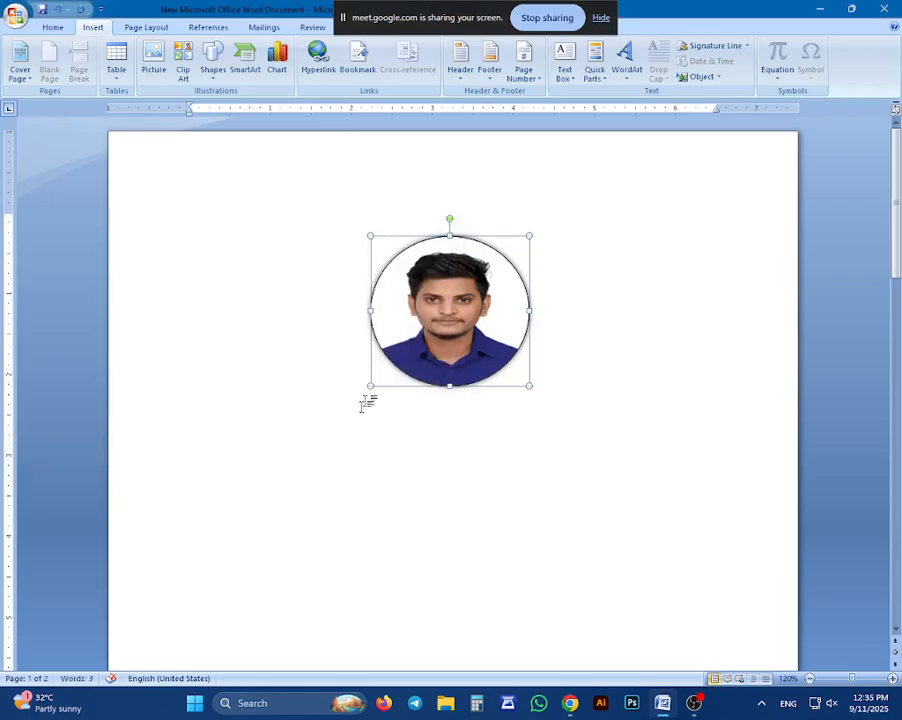
{"action": "scroll", "coordinate": [352, 386], "scroll_direction": "down", "scroll_amount": 3}
{"action": "scroll", "coordinate": [236, 580], "scroll_direction": "down", "scroll_amount": 5}
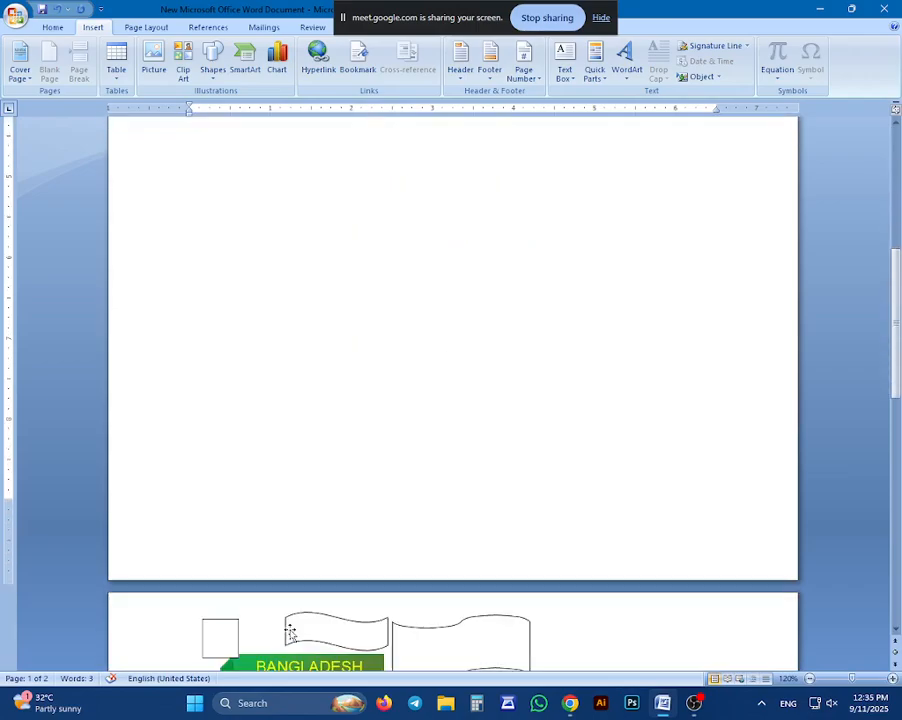
{"action": "scroll", "coordinate": [236, 580], "scroll_direction": "up", "scroll_amount": 8}
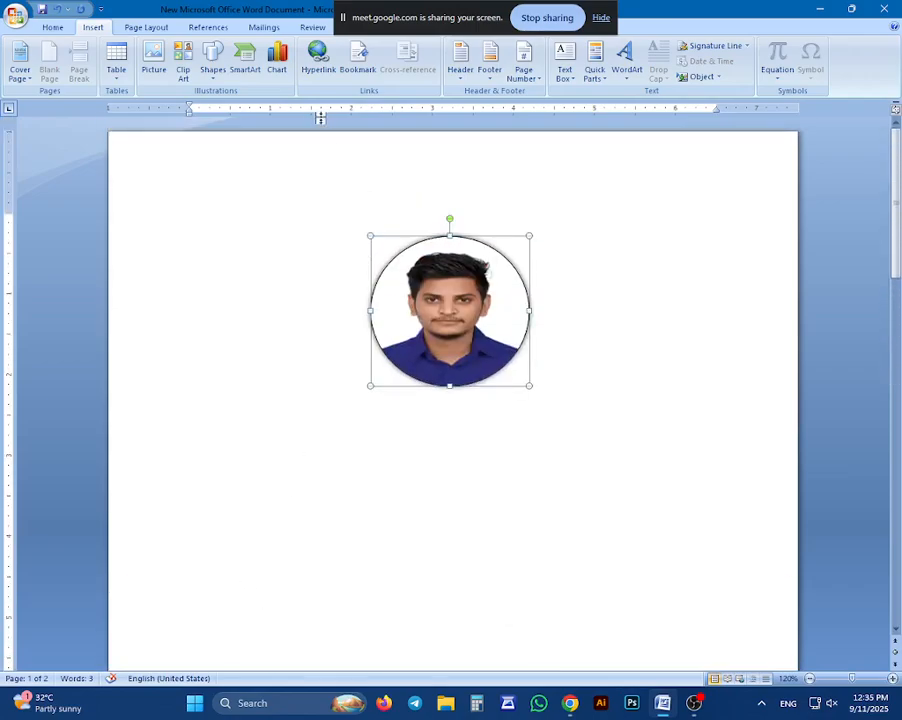
Edit the photo's hyperlink to point to the H25_Admit PDF inside Pending Folder
{"action": "left_click", "coordinate": [320, 64]}
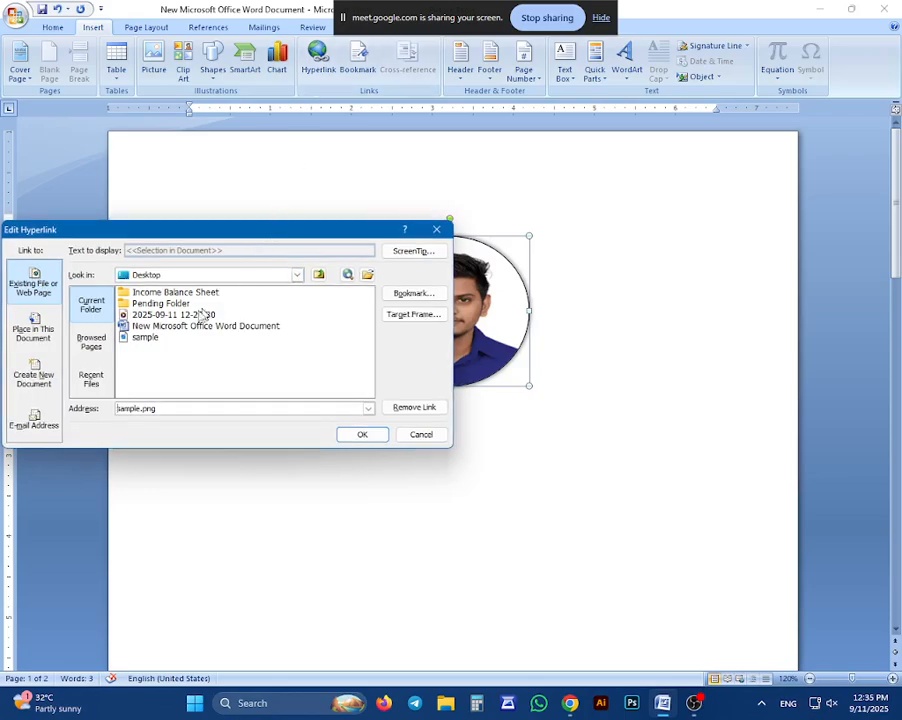
{"action": "double_click", "coordinate": [150, 293]}
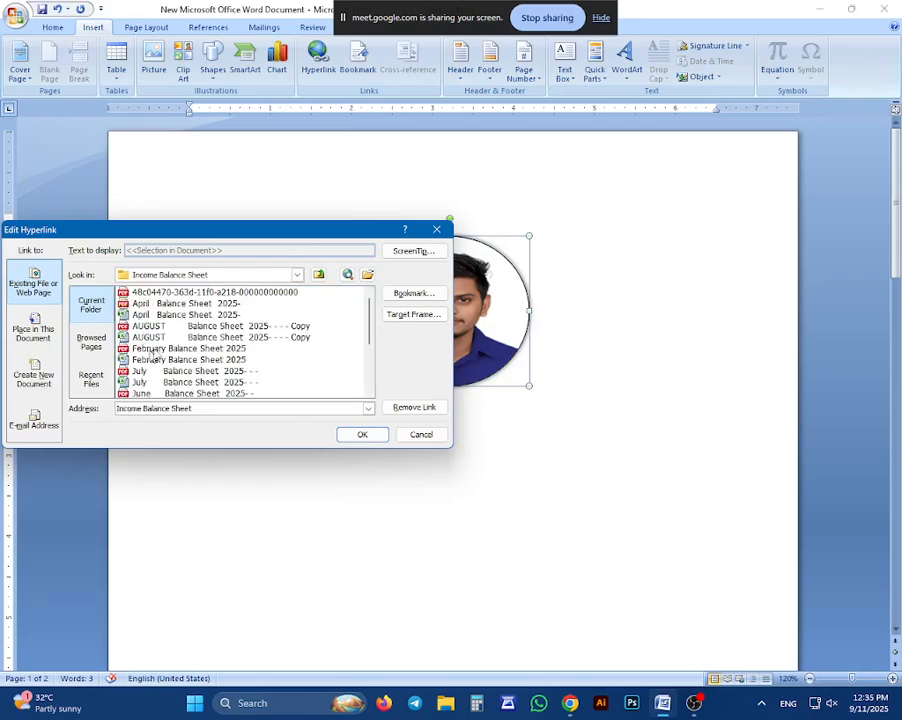
{"action": "scroll", "coordinate": [165, 358], "scroll_direction": "down", "scroll_amount": 3}
{"action": "scroll", "coordinate": [175, 348], "scroll_direction": "up", "scroll_amount": 3}
{"action": "left_click", "coordinate": [318, 275]}
{"action": "double_click", "coordinate": [170, 305]}
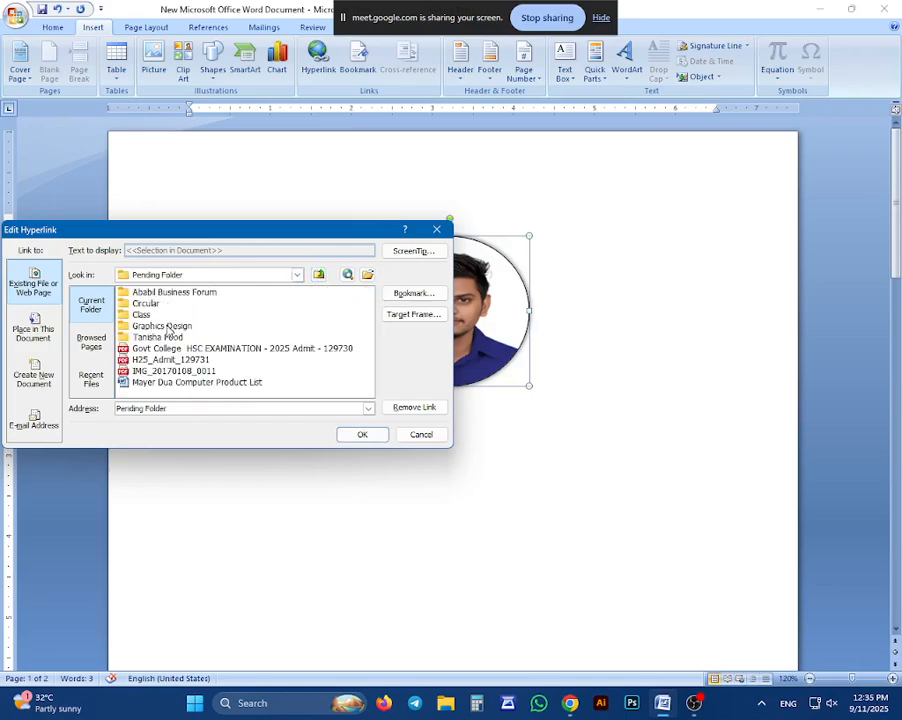
{"action": "left_click", "coordinate": [157, 360]}
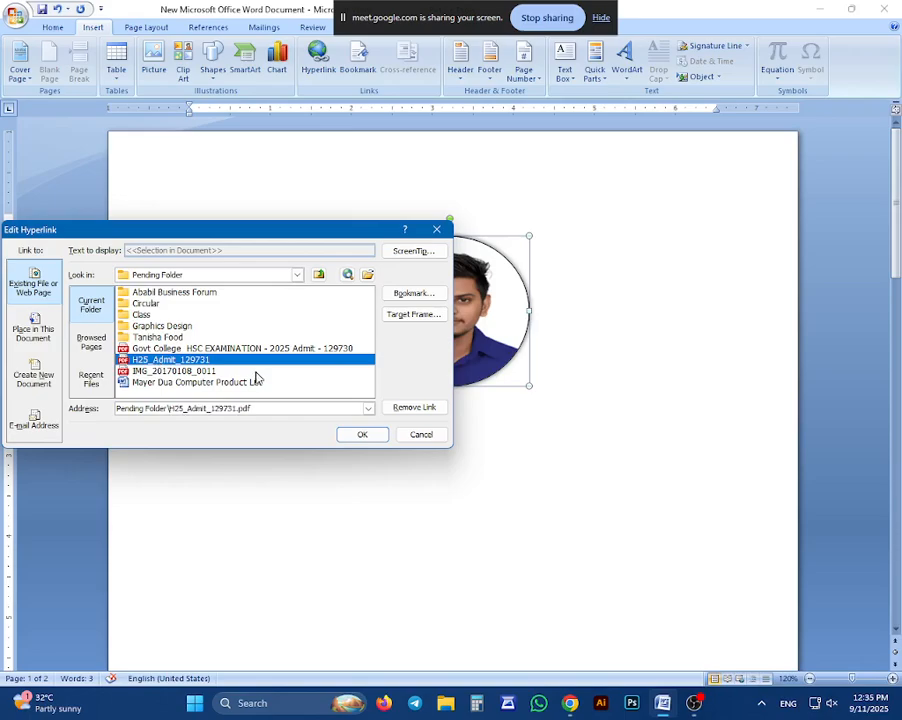
{"action": "left_click", "coordinate": [368, 436]}
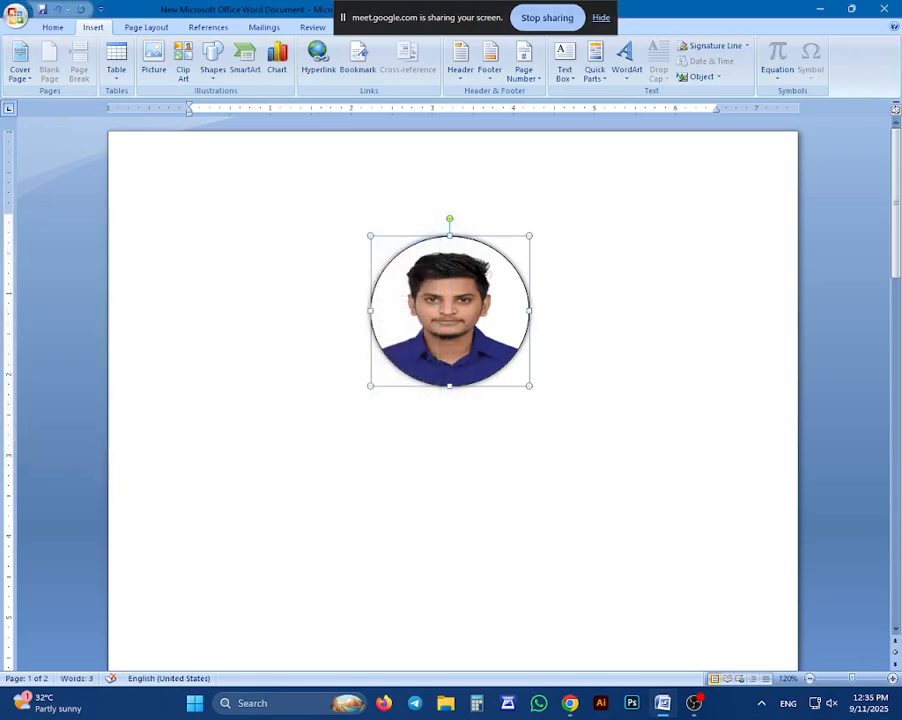
{"action": "scroll", "coordinate": [386, 355], "scroll_direction": "down", "scroll_amount": 5}
{"action": "scroll", "coordinate": [386, 355], "scroll_direction": "up", "scroll_amount": 5}
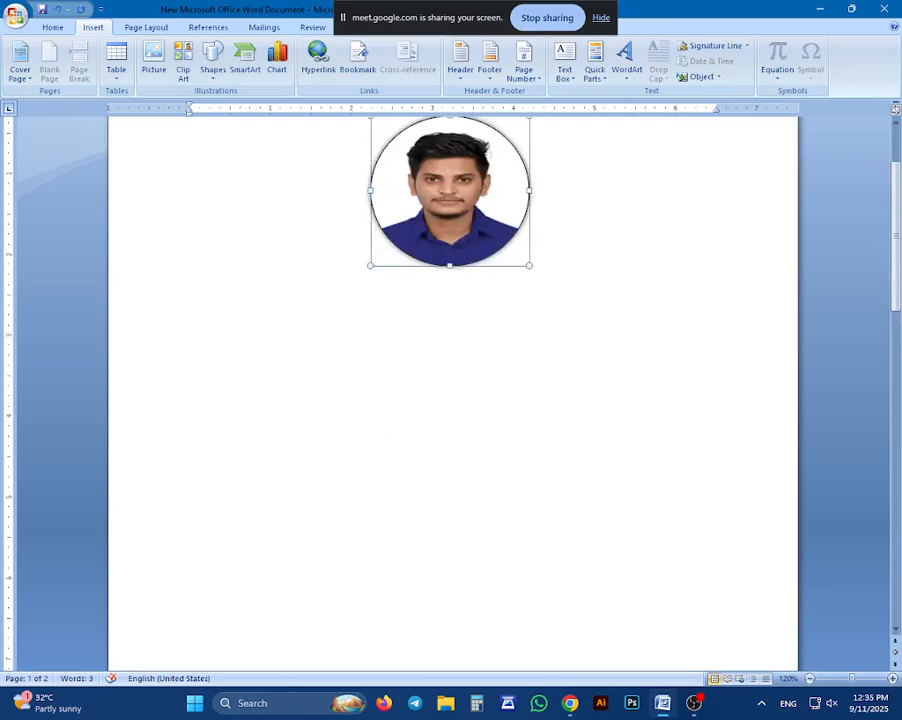
{"action": "scroll", "coordinate": [270, 460], "scroll_direction": "down", "scroll_amount": 10}
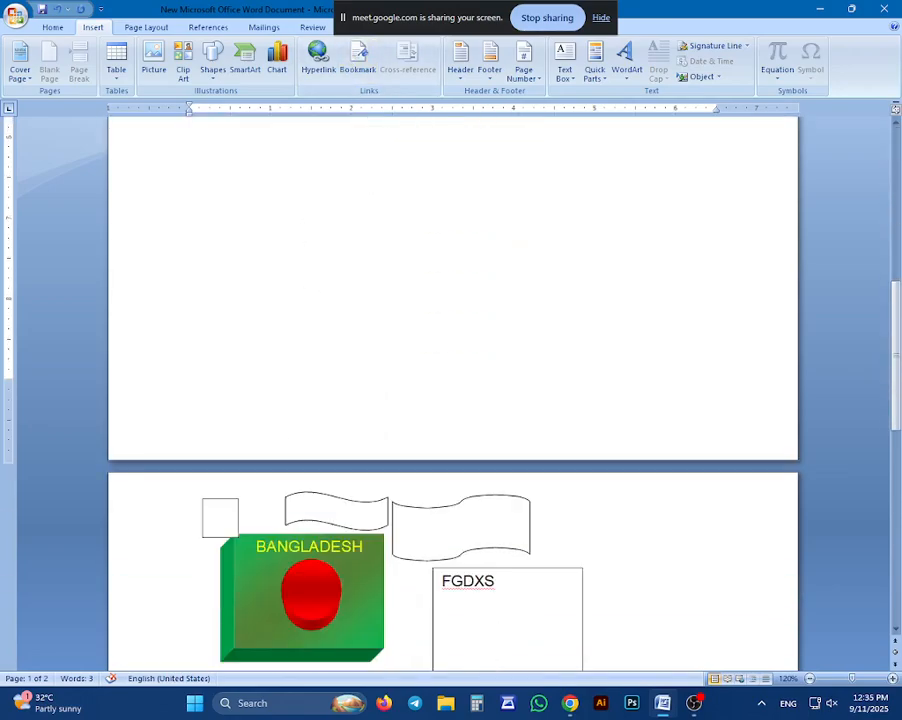
{"action": "scroll", "coordinate": [290, 448], "scroll_direction": "down", "scroll_amount": 3}
{"action": "scroll", "coordinate": [300, 408], "scroll_direction": "up", "scroll_amount": 10}
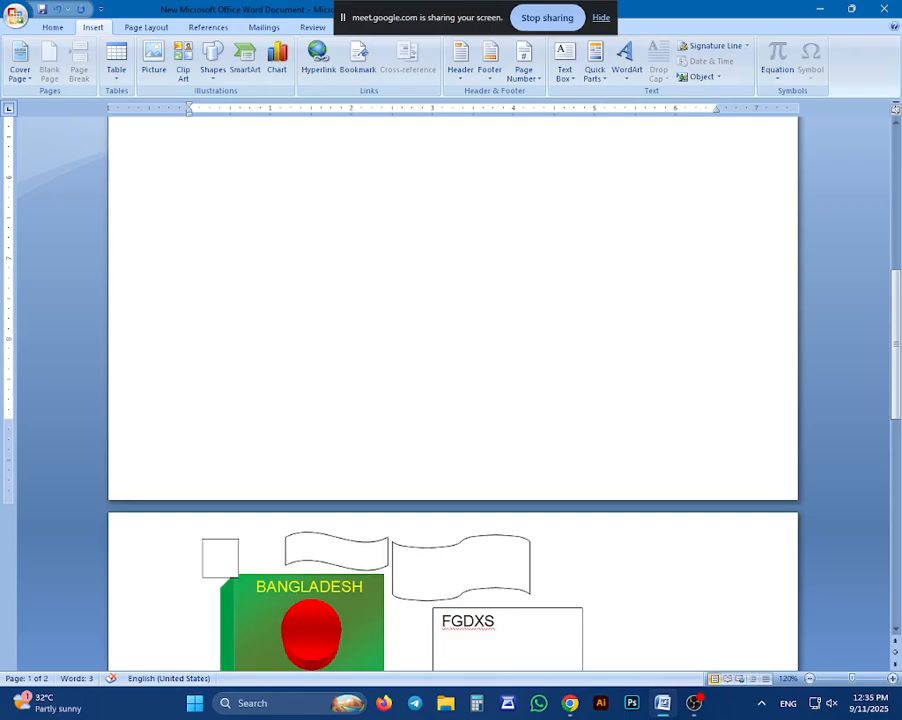
{"action": "scroll", "coordinate": [305, 350], "scroll_direction": "up", "scroll_amount": 5}
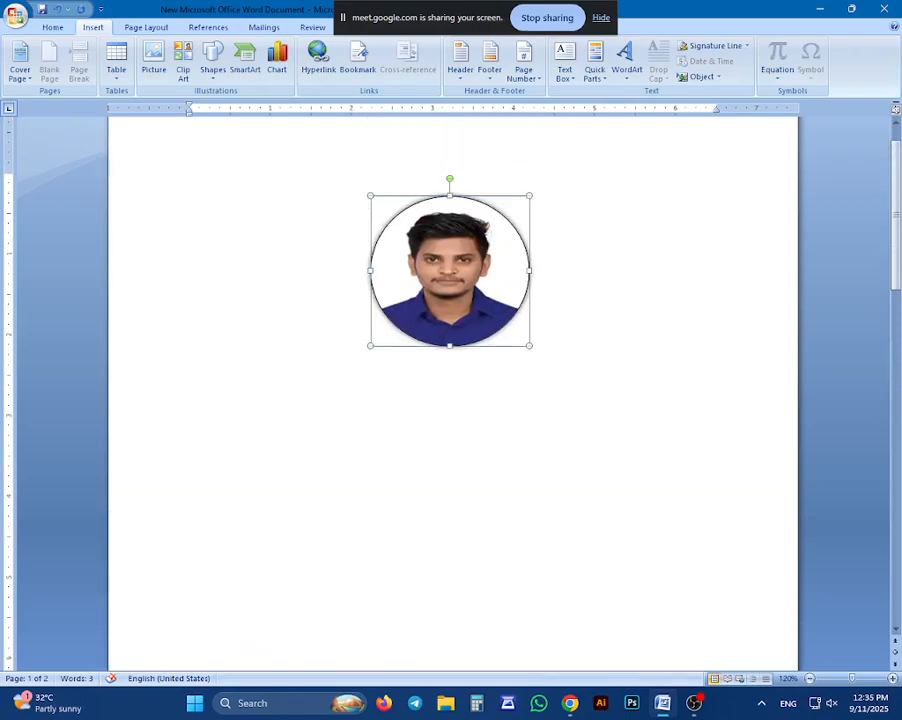
Insert a text hyperlink to Mayer Dua Computer Product List.docx from Pending Folder on the photo's page, with the photo deselected
{"action": "left_click", "coordinate": [420, 383]}
{"action": "left_click", "coordinate": [318, 58]}
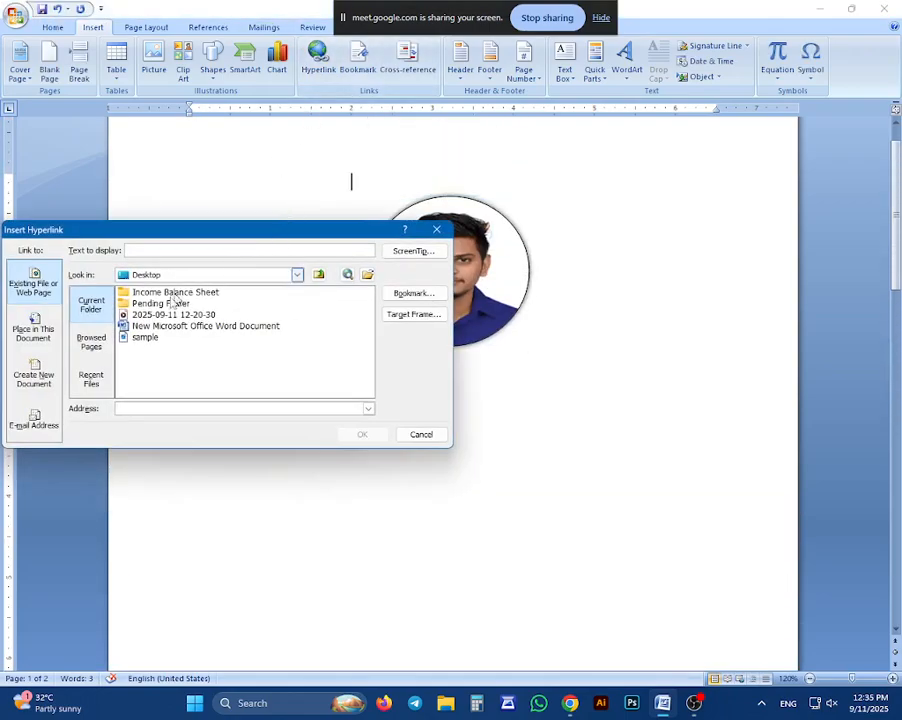
{"action": "double_click", "coordinate": [160, 302]}
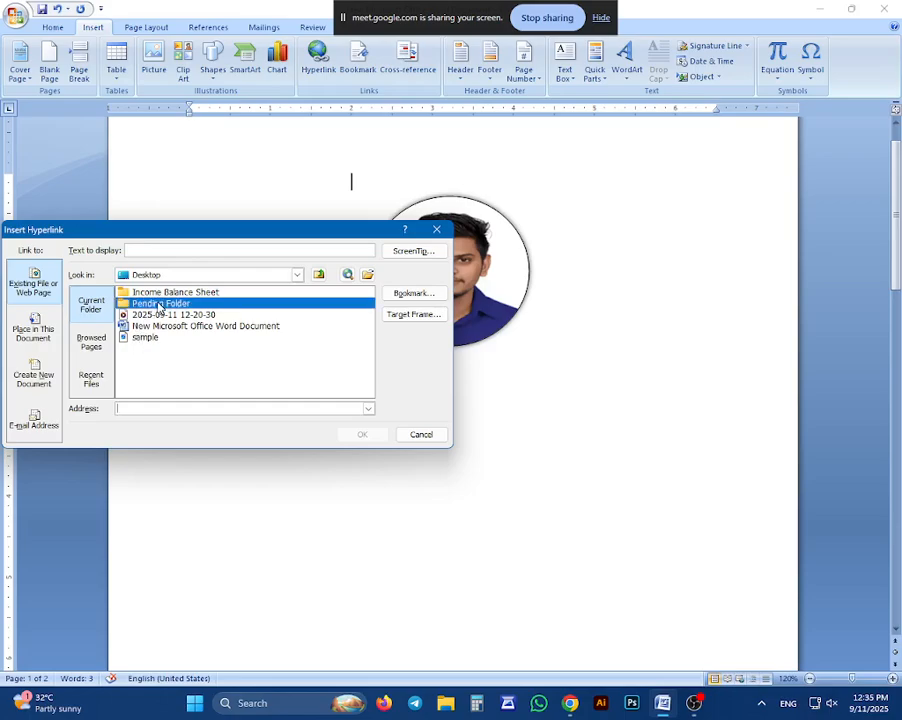
{"action": "left_click", "coordinate": [160, 384]}
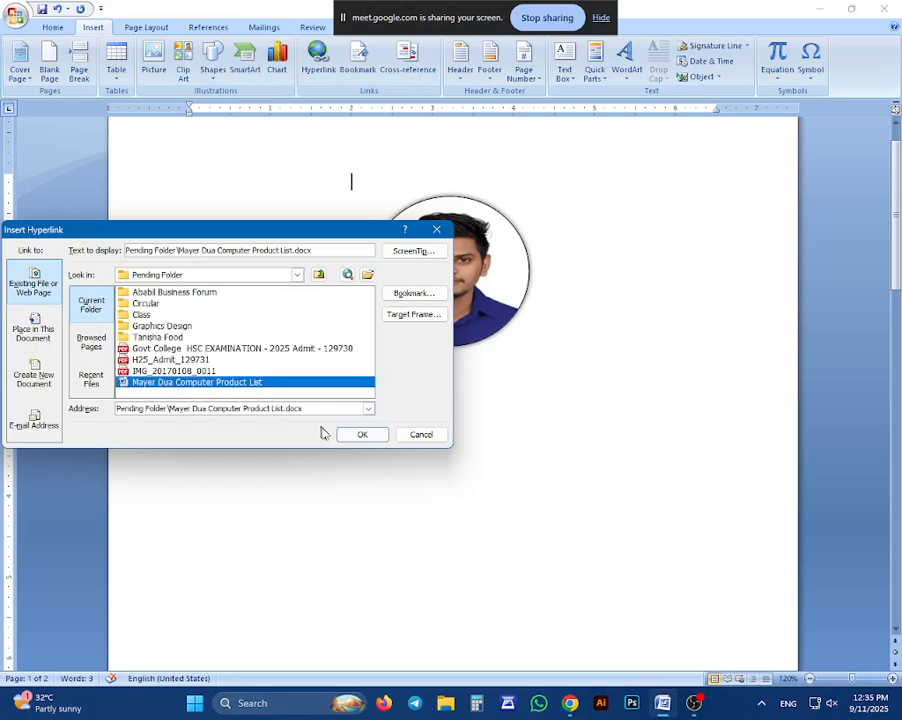
{"action": "left_click", "coordinate": [356, 436]}
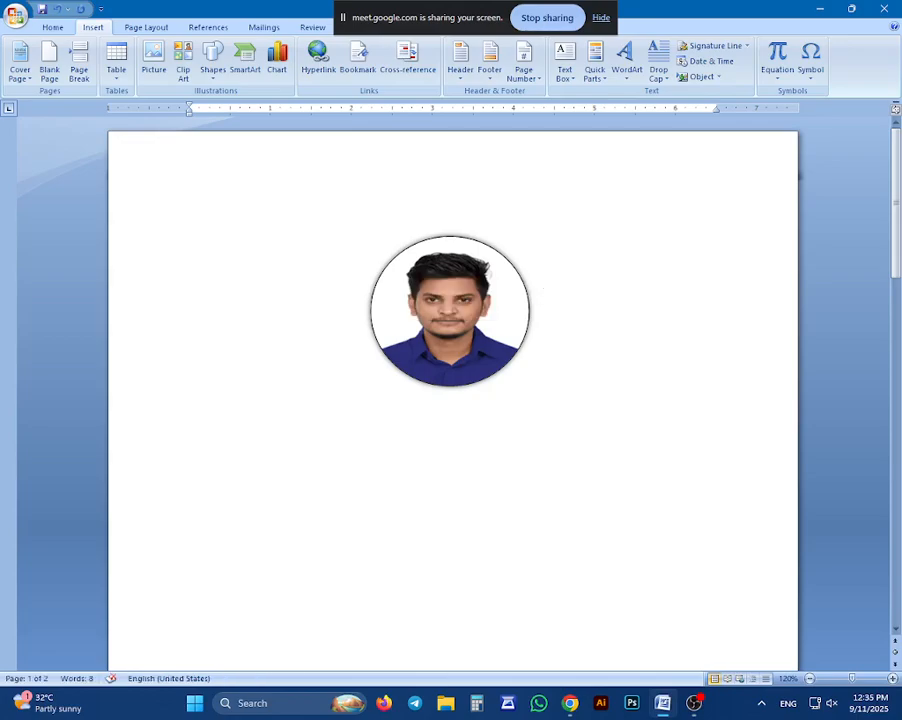
Move the hyperlinked photo down to the middle of the page and delete it
{"action": "left_click_drag", "start_coordinate": [419, 266], "coordinate": [484, 386]}
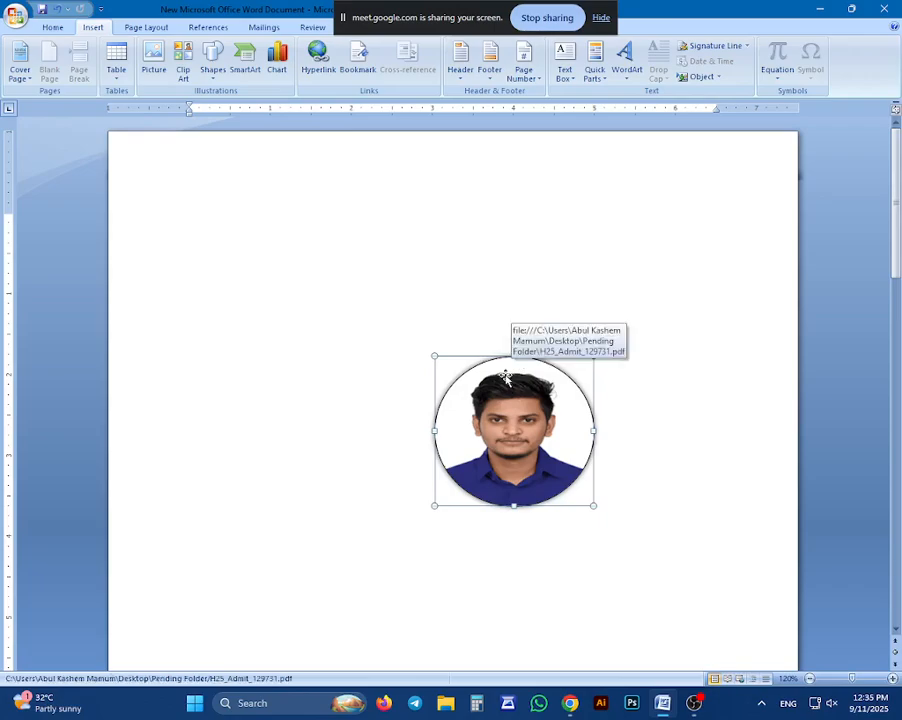
{"action": "left_click", "coordinate": [506, 376]}
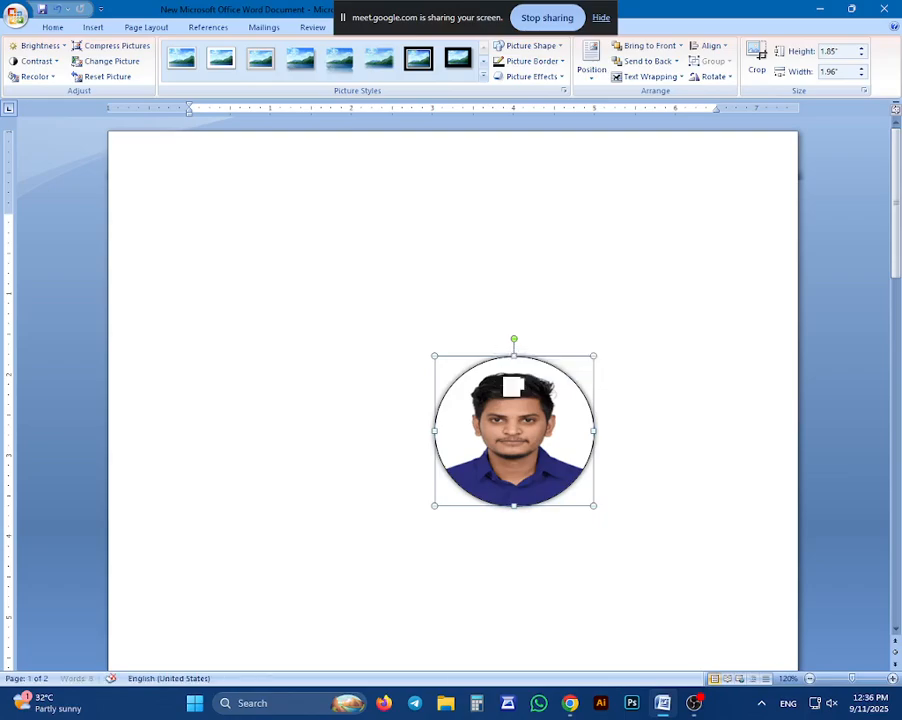
{"action": "key", "text": "Delete"}
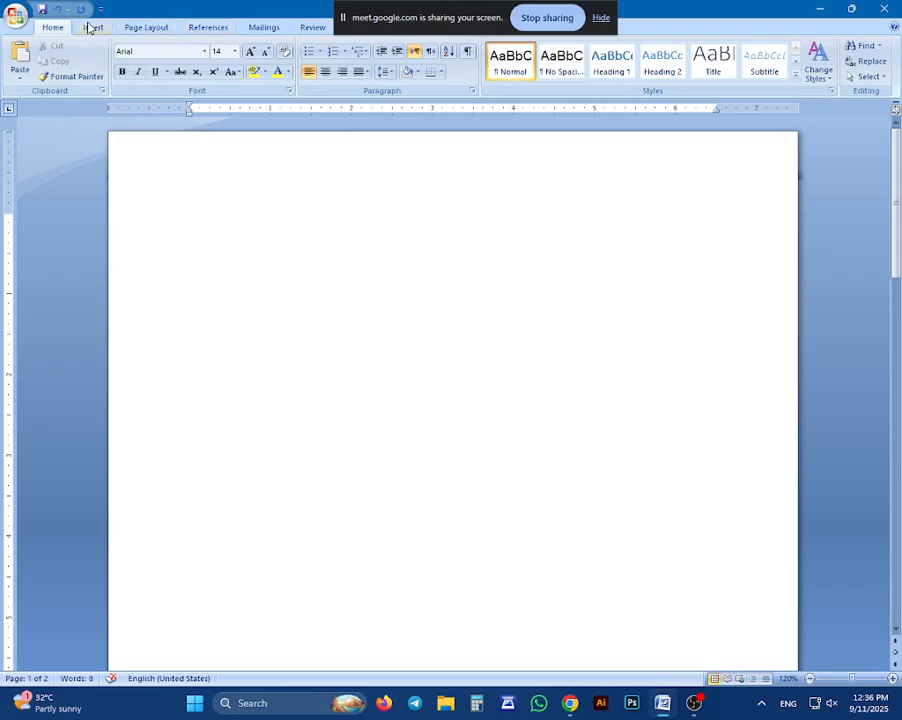
Insert a hyperlink on the emptied first page to Mayer Dua Computer Product List.docx in Pending Folder
{"action": "left_click", "coordinate": [92, 27]}
{"action": "left_click", "coordinate": [316, 60]}
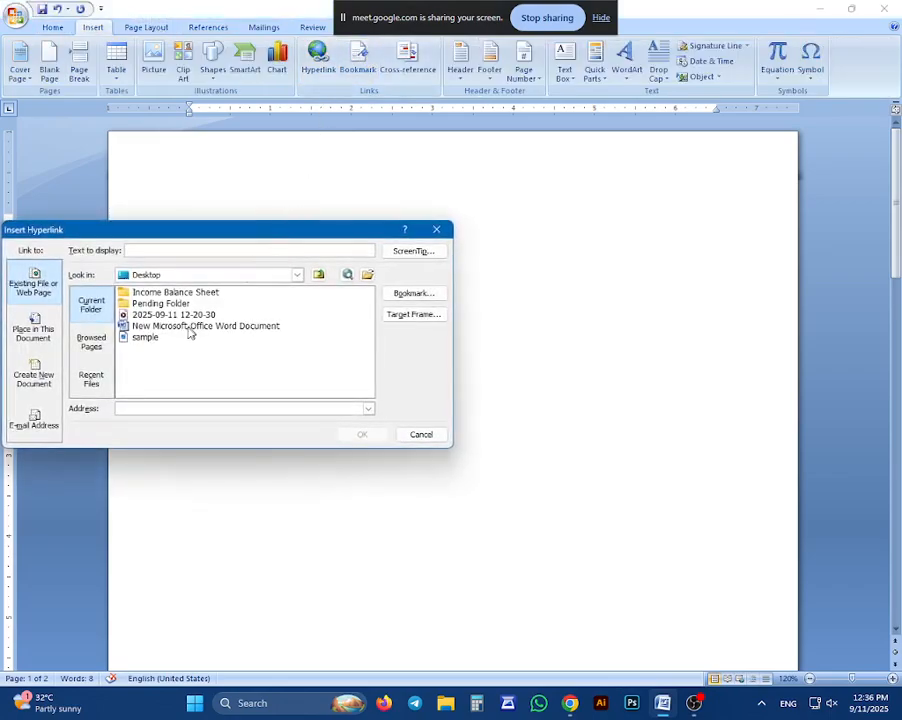
{"action": "double_click", "coordinate": [156, 305]}
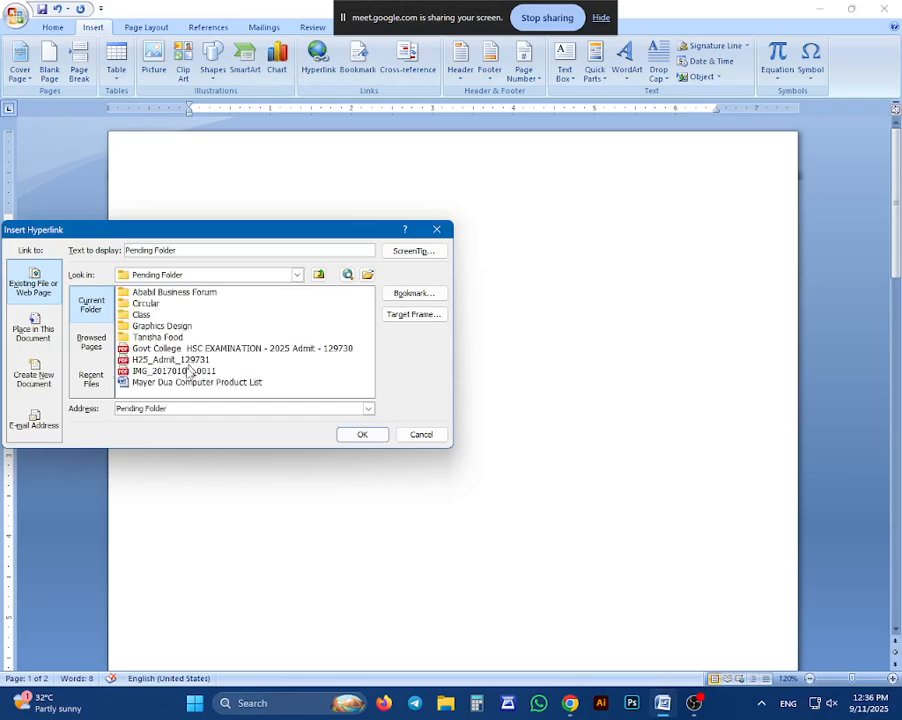
{"action": "left_click", "coordinate": [165, 382]}
{"action": "left_click", "coordinate": [358, 433]}
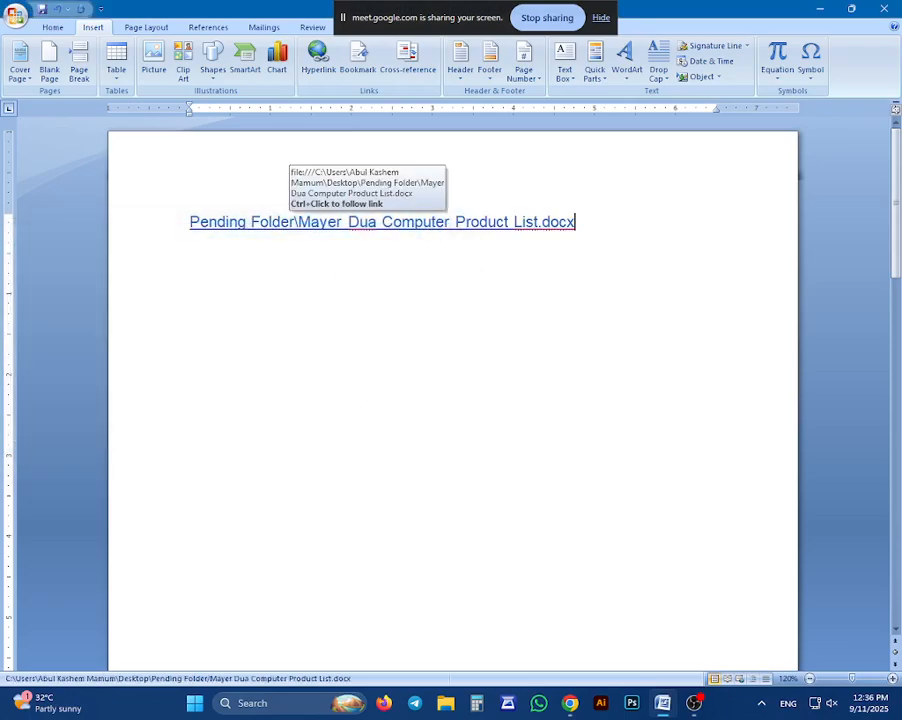
Follow the product list hyperlink twice to view the linked document, closing that document each time
{"action": "left_click", "coordinate": [272, 222], "text": "ctrl"}
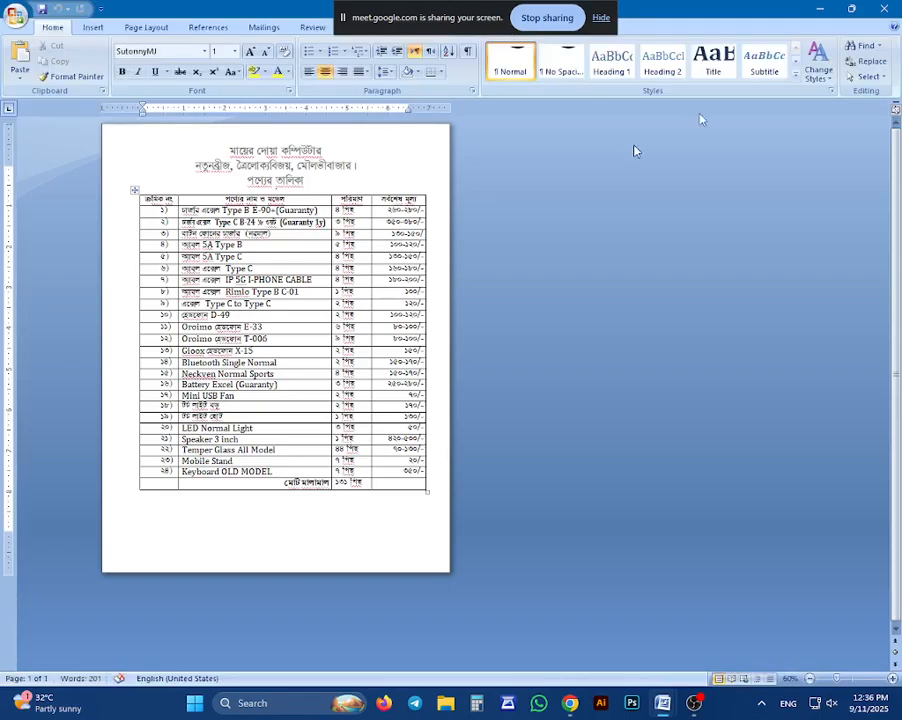
{"action": "left_click", "coordinate": [883, 9]}
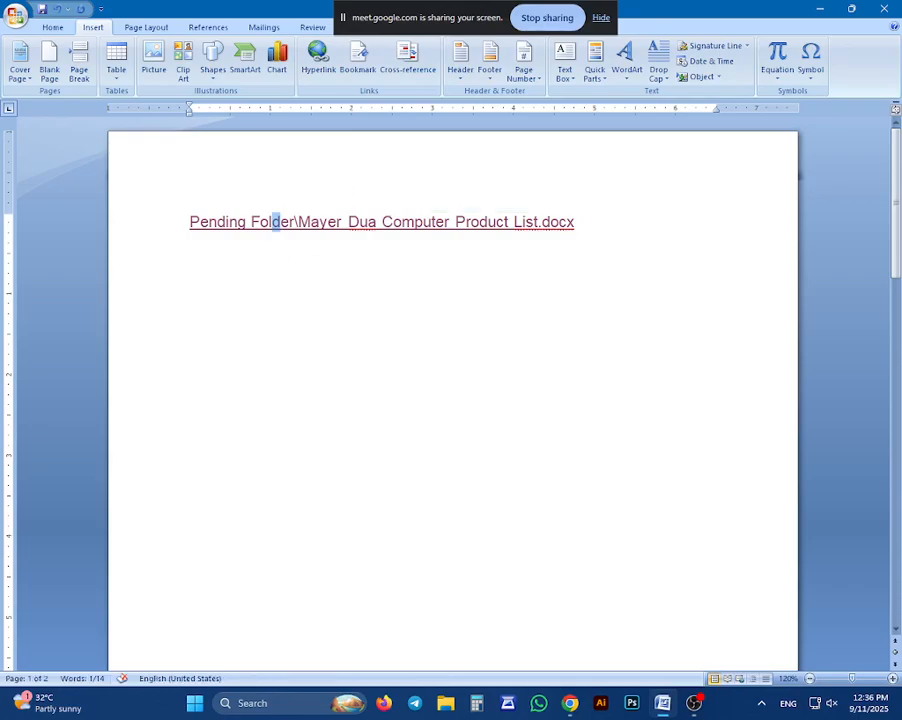
{"action": "left_click", "coordinate": [297, 234], "text": "ctrl"}
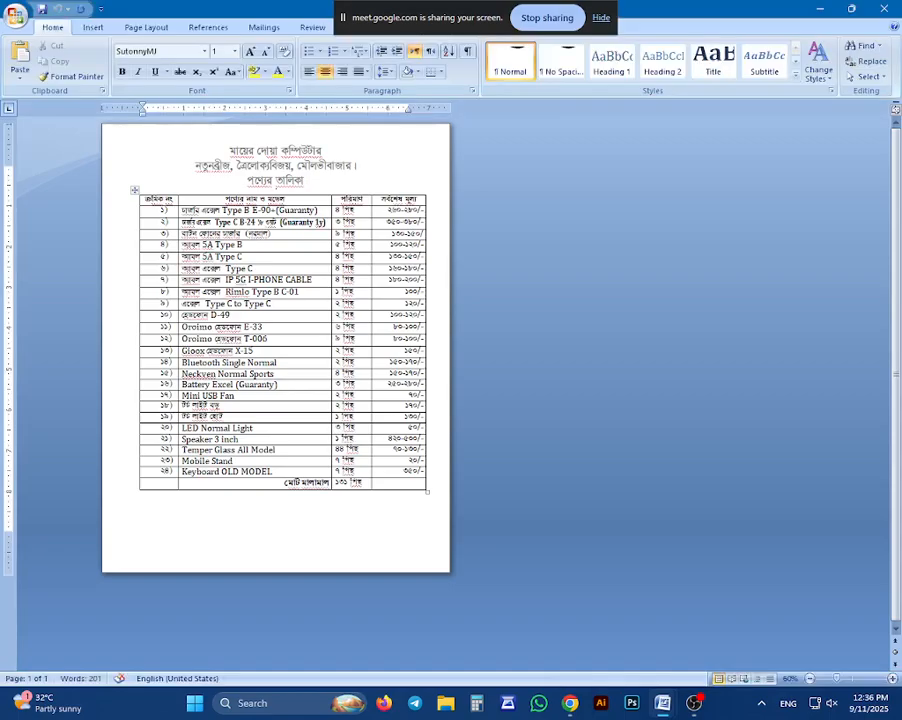
{"action": "left_click", "coordinate": [886, 10]}
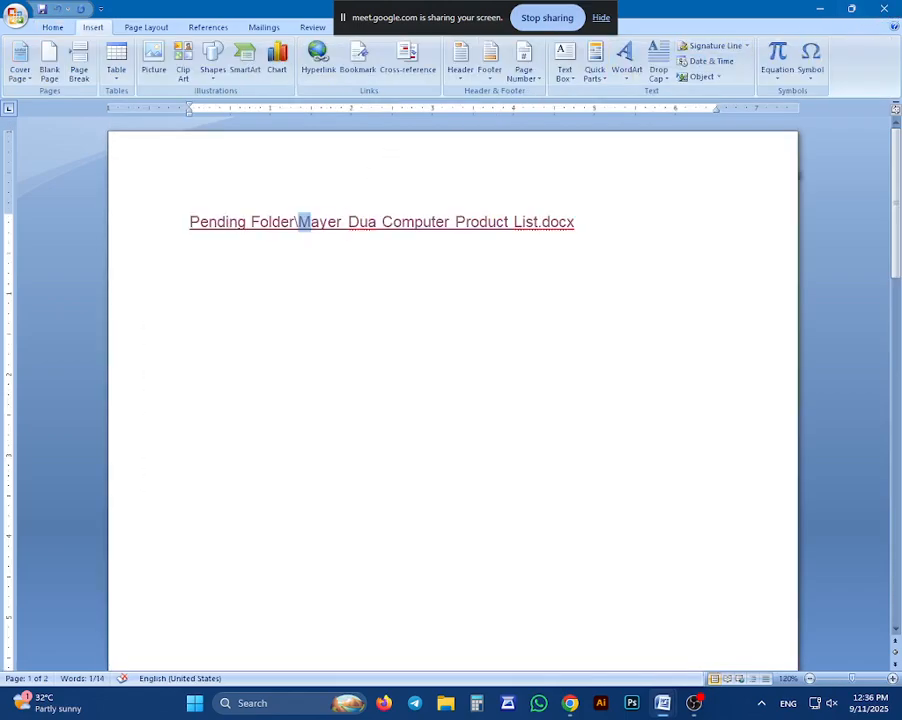
Select the whole product list hyperlink line and remove it from the page
{"action": "left_click", "coordinate": [328, 222]}
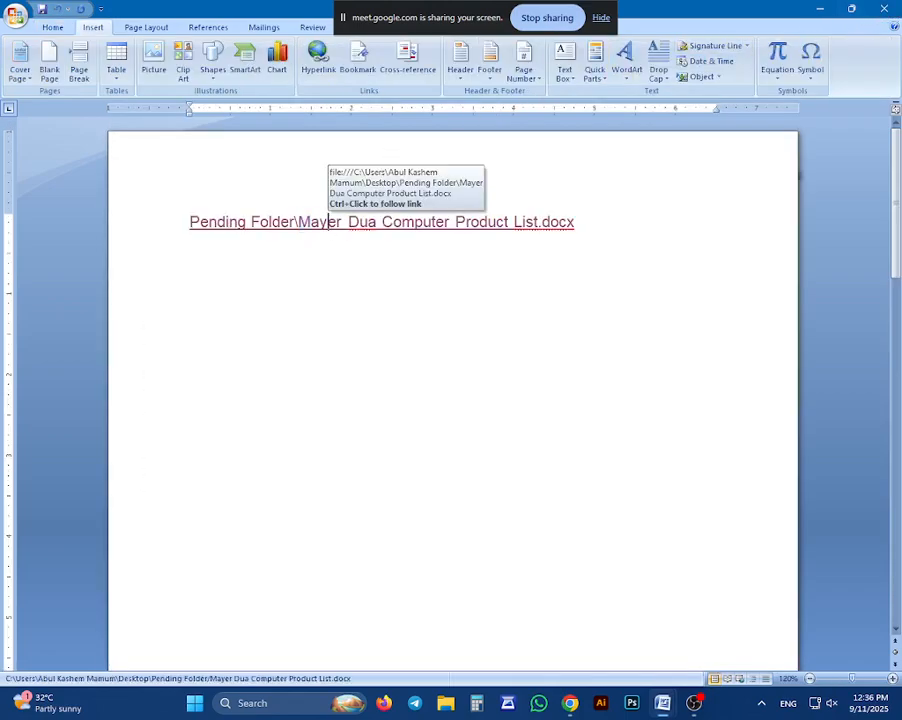
{"action": "triple_click", "coordinate": [326, 222]}
{"action": "key", "text": "ctrl+z"}
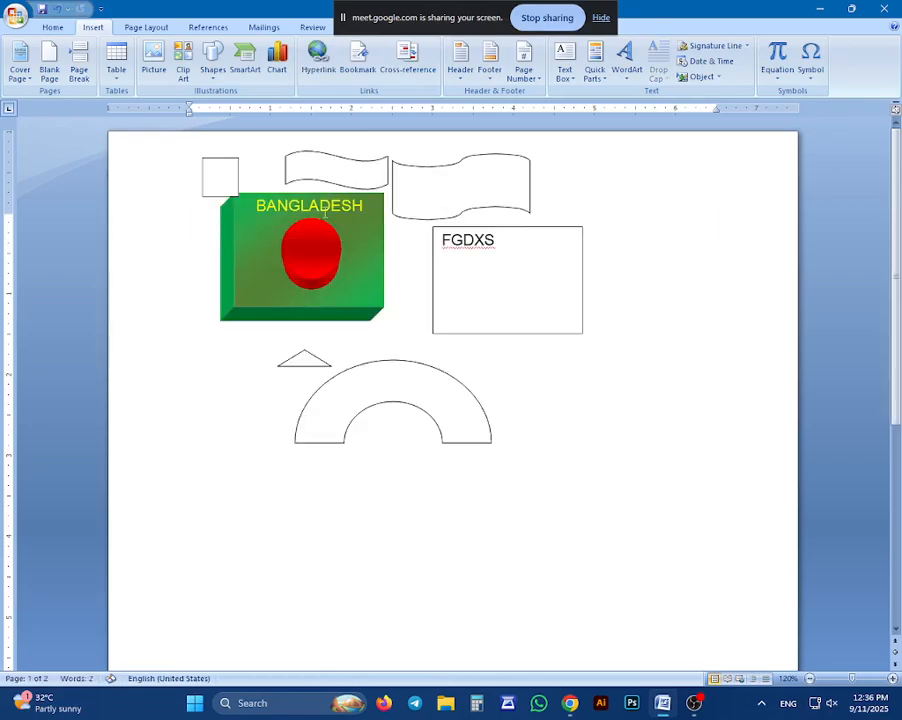